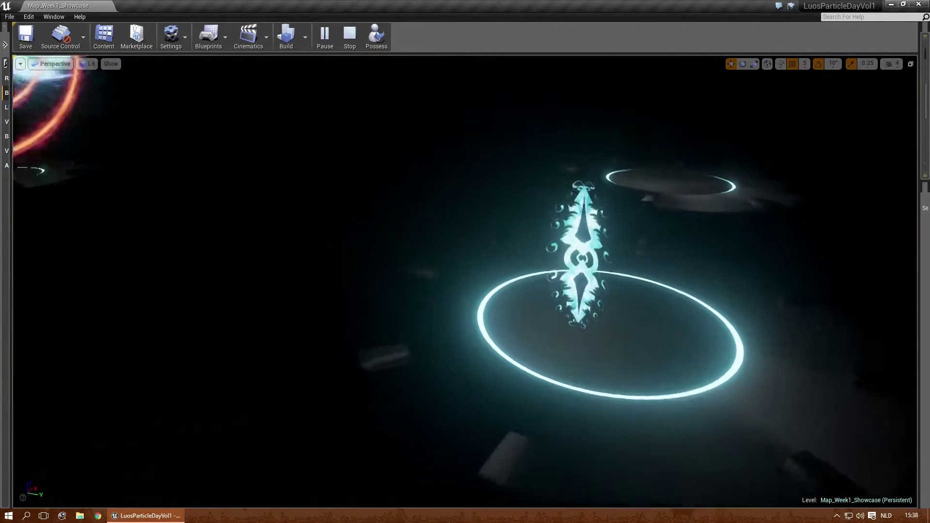
Examine the running particle effects on the platforms of the Map_Week1_Showcase level from several viewpoints.
mouse_move(638, 207)
right_mouse_down()
mouse_move(625, 205)
mouse_move(644, 189)
mouse_move(634, 196)
mouse_move(656, 199)
mouse_move(638, 207)
right_mouse_up()
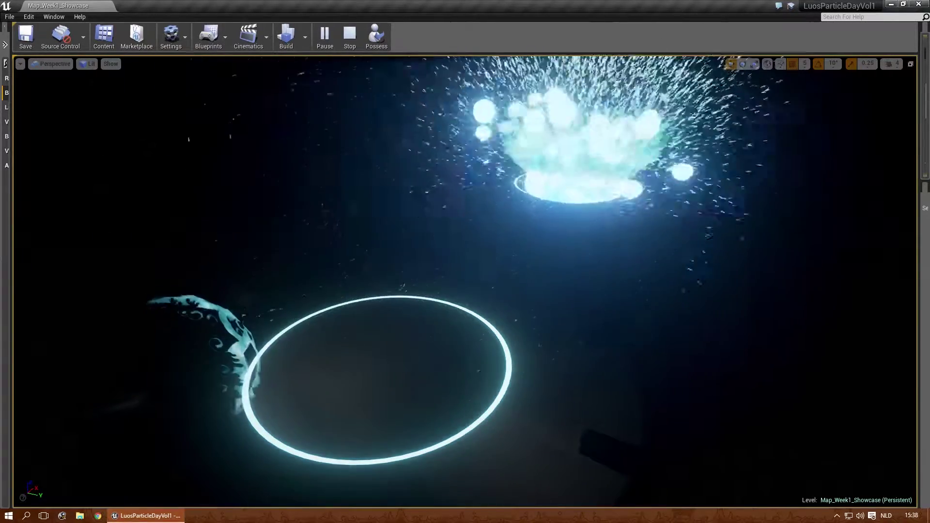
key("d")
right_click_drag(465, 281, 237, 286)
key("d")
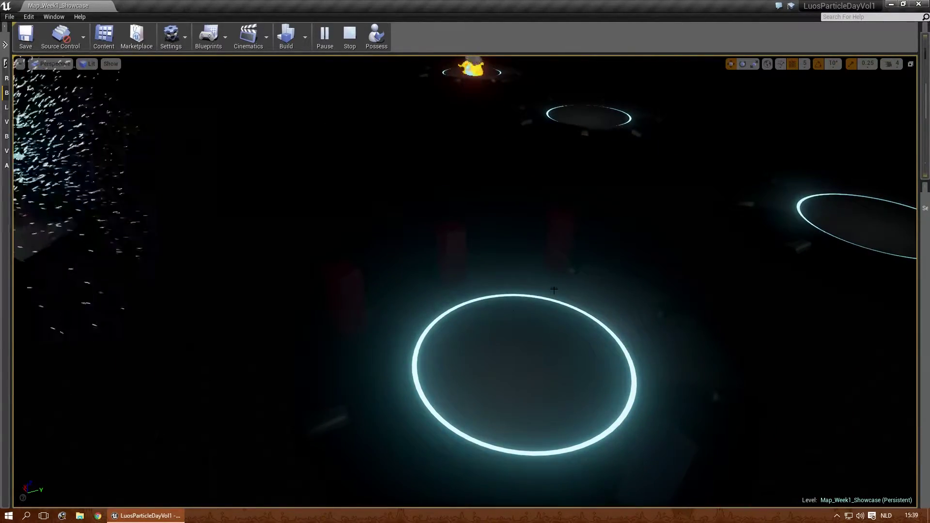
right_click_drag(553, 290, 560, 323)
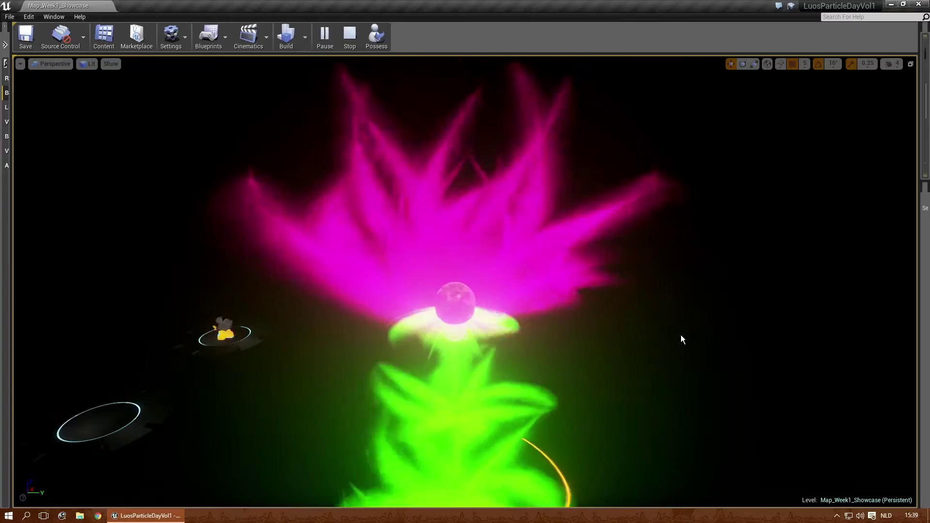
right_click_drag(681, 335, 687, 388)
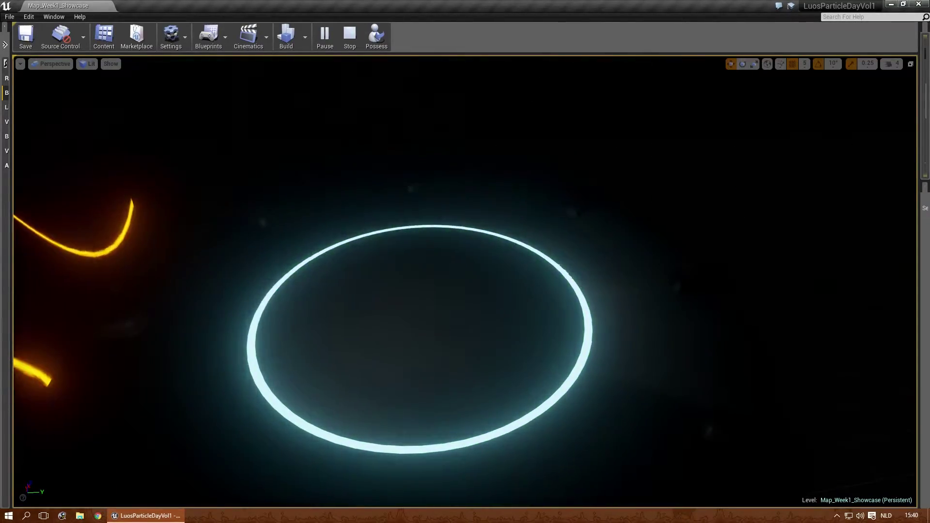
right_click_drag(465, 282, 271, 266)
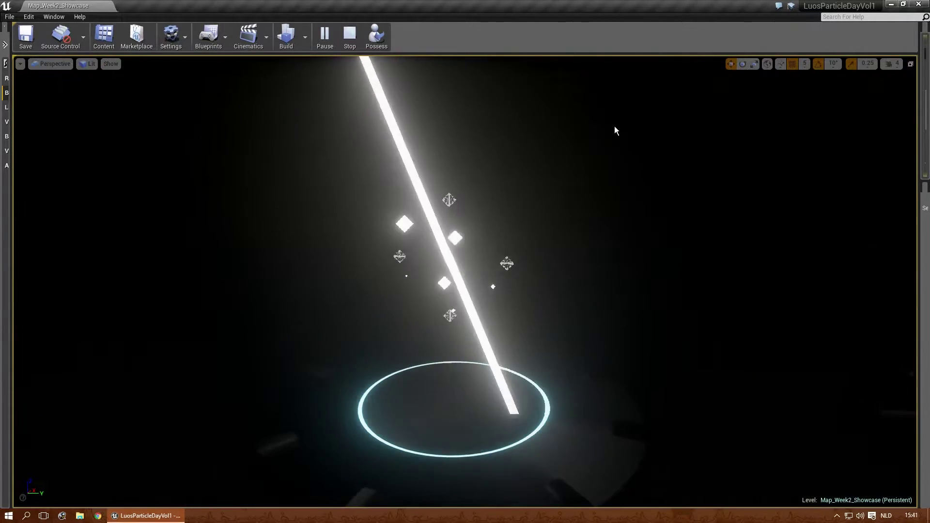
Examine the running particle effects on the platforms of the Map_Week2_Showcase level.
left_click_drag(615, 129, 624, 194)
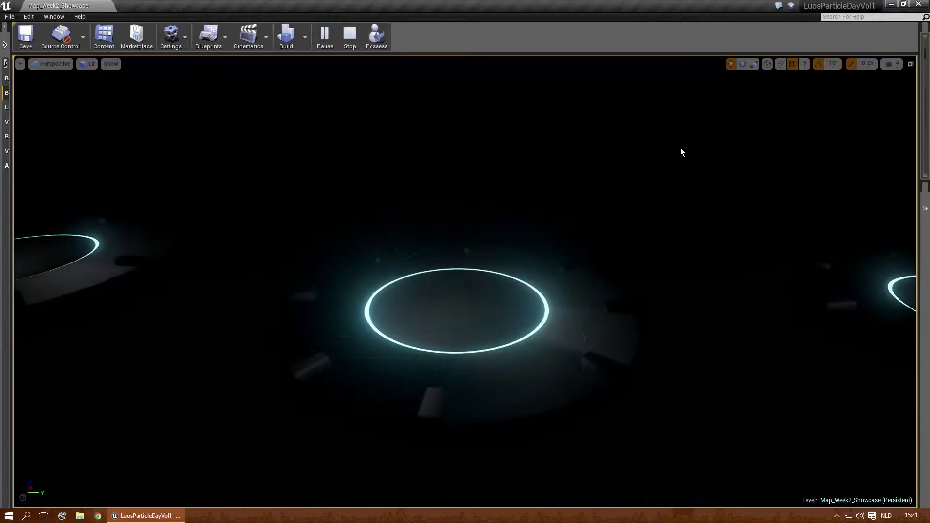
right_click_drag(680, 149, 653, 179)
key("d")
right_click_drag(651, 227, 632, 234)
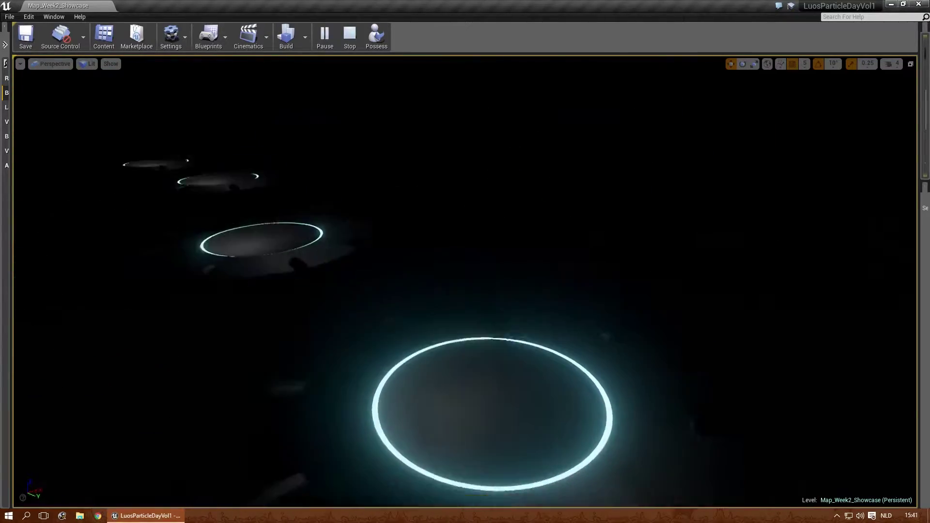
right_click_drag(465, 281, 301, 329)
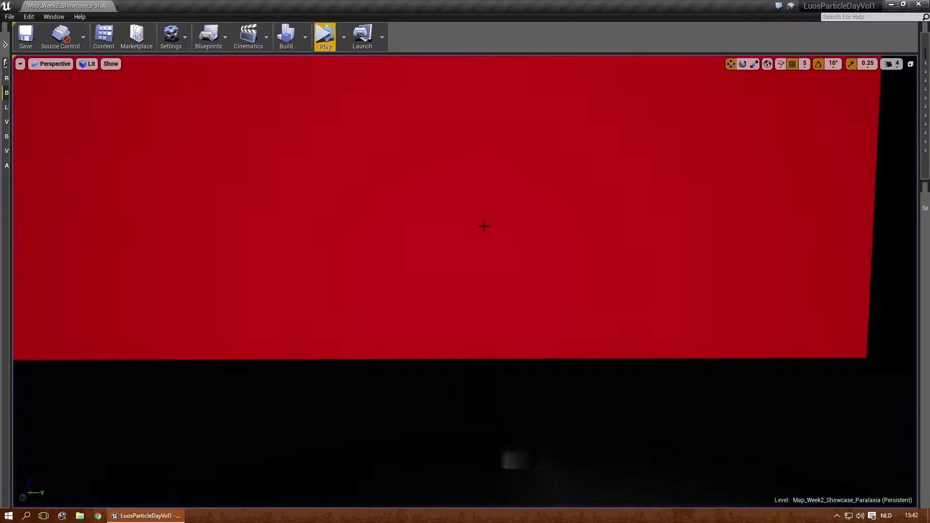
Inspect the parallax city skyline and its cloud layers from different angles in the Map_Week2_Showcase_Paralaxia level.
right_click_drag(483, 226, 485, 219)
mouse_move(484, 219)
left_mouse_down("alt")
mouse_move(482, 200)
mouse_move(477, 210)
left_mouse_up("alt")
right_click_drag(483, 227, 483, 226)
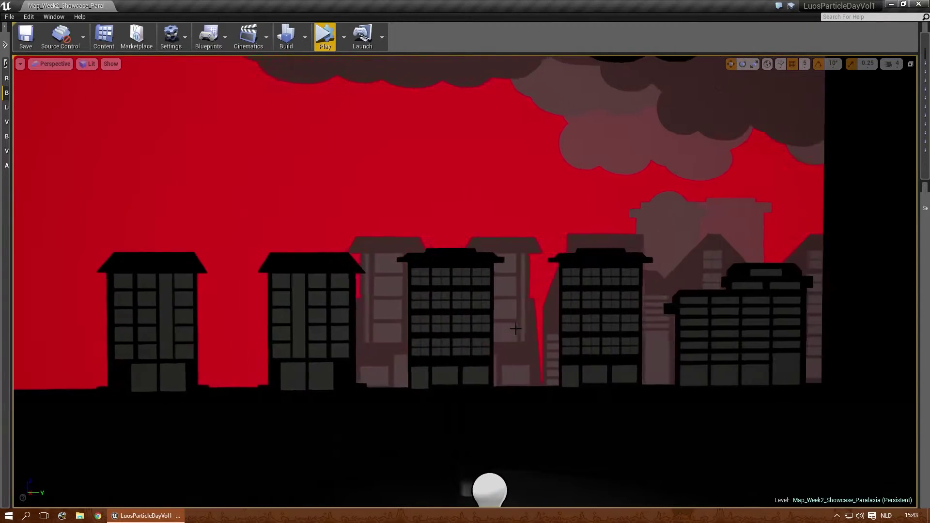
right_click_drag(515, 329, 515, 329)
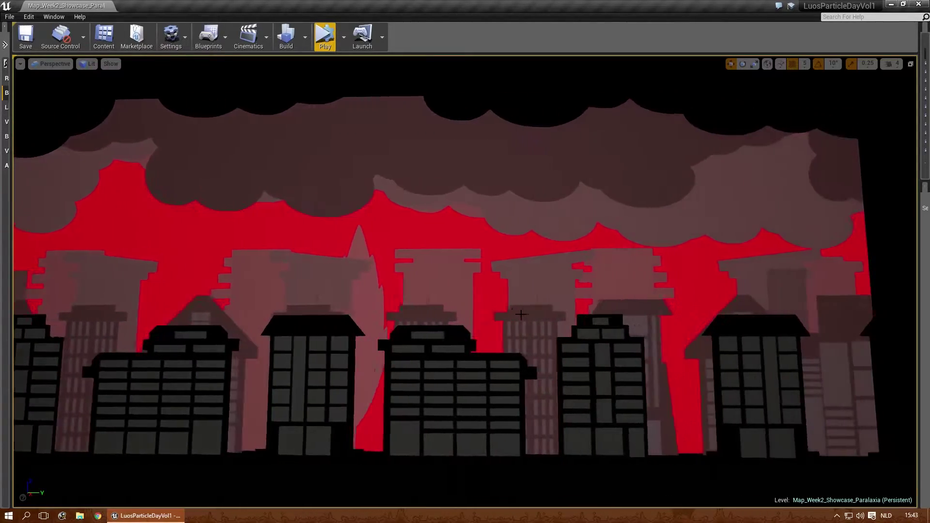
right_click_drag(521, 314, 562, 288)
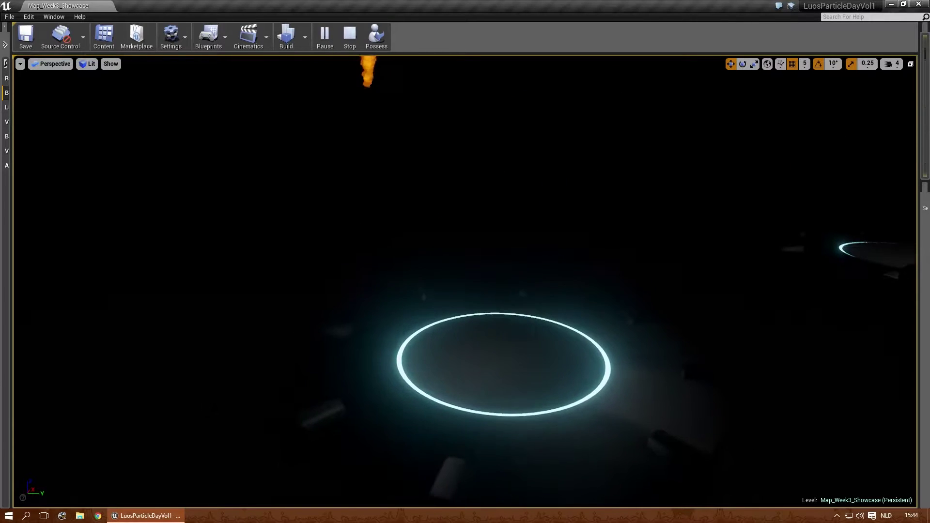
Examine the particle effects on the platforms of the running Map_Week3_Showcase level, from the falling fireballs to the hexagon-shaped particles.
right_click_drag(609, 225, 592, 221)
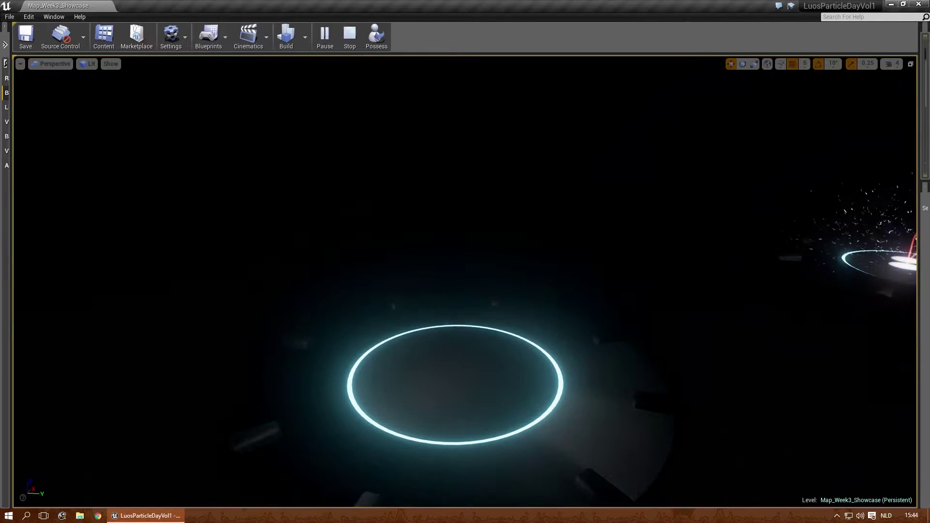
mouse_move(551, 275)
right_mouse_down()
mouse_move(544, 289)
mouse_move(545, 274)
right_mouse_up()
left_click_drag(551, 275, 550, 293)
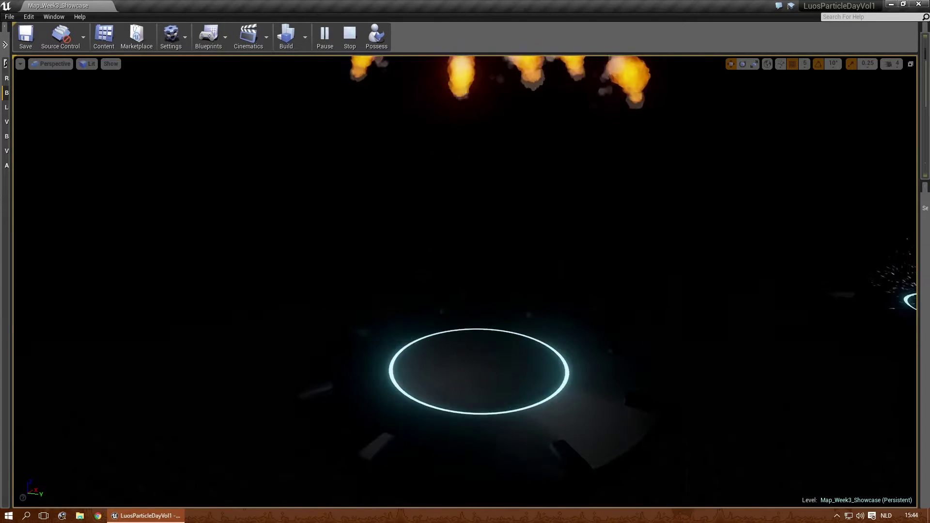
mouse_move(688, 215)
right_mouse_down()
mouse_move(733, 219)
mouse_move(678, 221)
mouse_move(717, 223)
mouse_move(700, 246)
mouse_move(688, 215)
right_mouse_up()
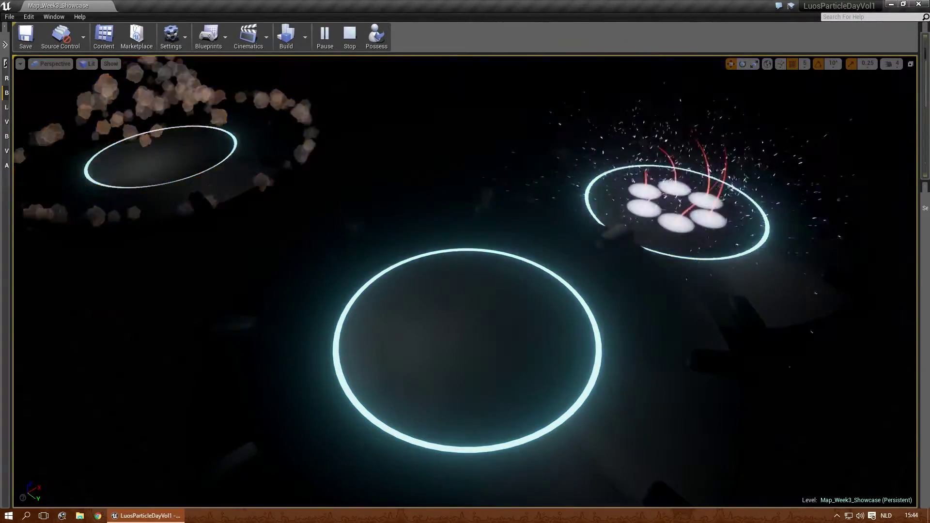
right_click_drag(657, 412, 699, 363)
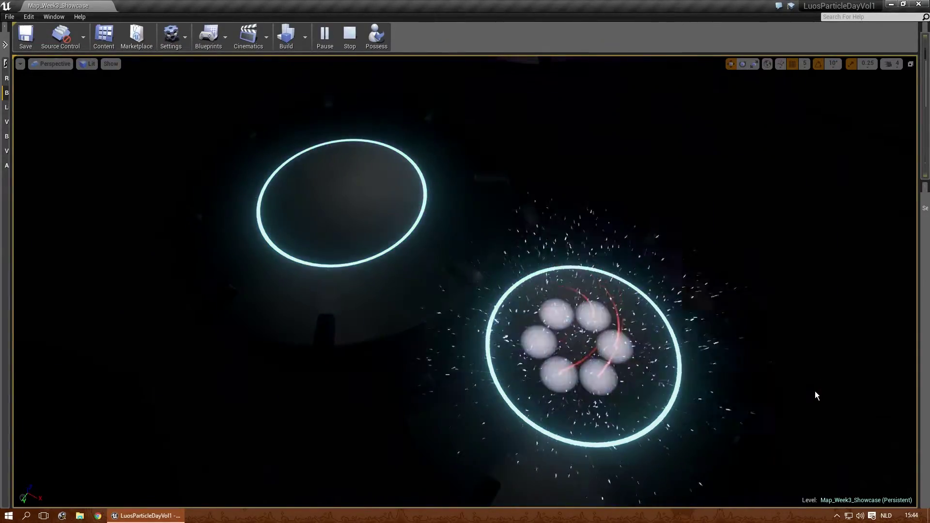
right_click_drag(815, 390, 814, 391)
right_click_drag(660, 181, 659, 181)
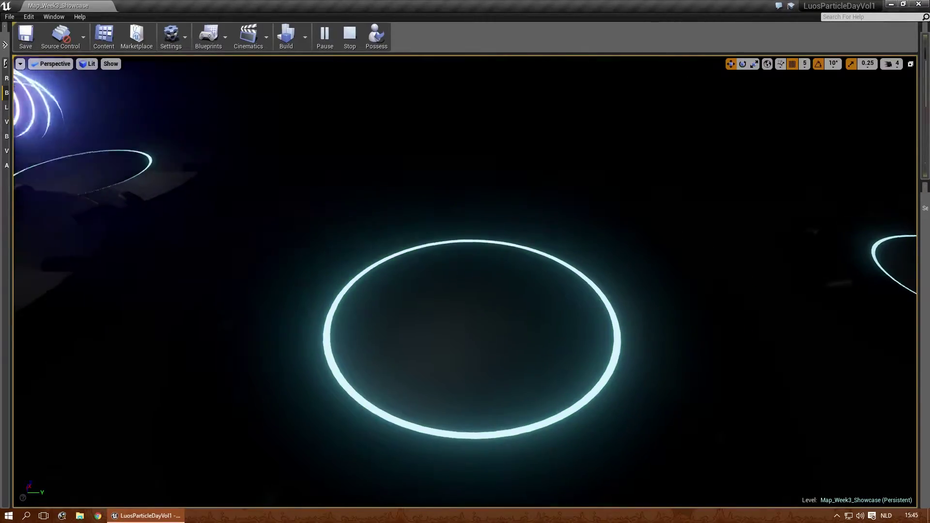
right_click_drag(676, 371, 676, 411)
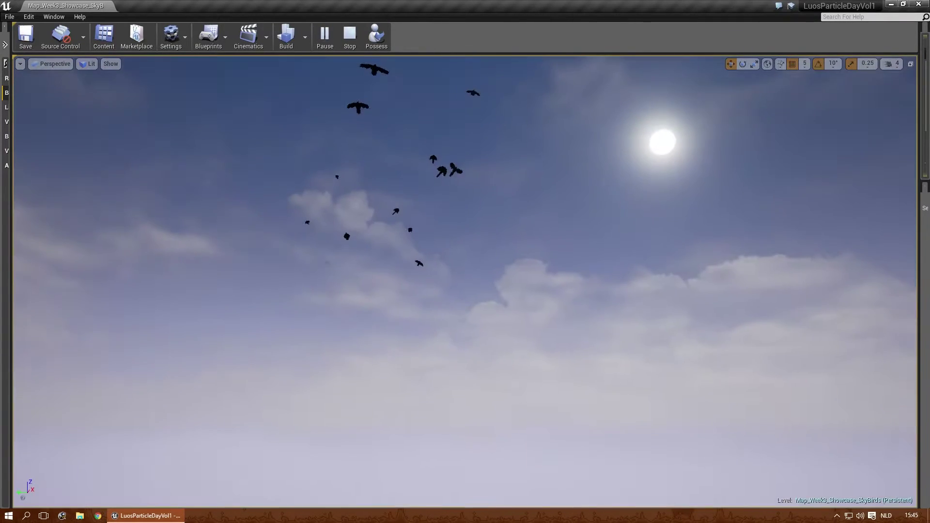
View the flying birds in the SkyBirds showcase level, and frame the cannon in the VulCannon level and start its simulation.
right_click_drag(459, 203, 457, 181)
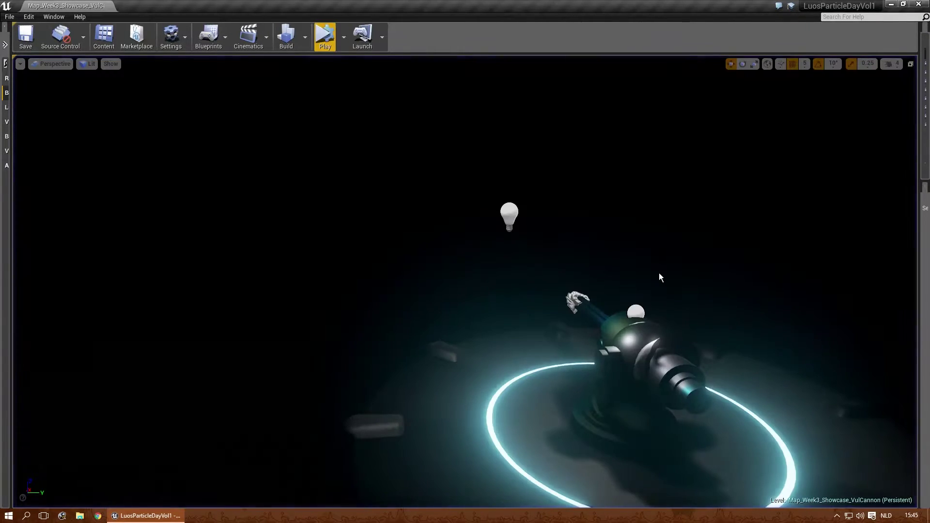
right_click_drag(661, 277, 641, 282)
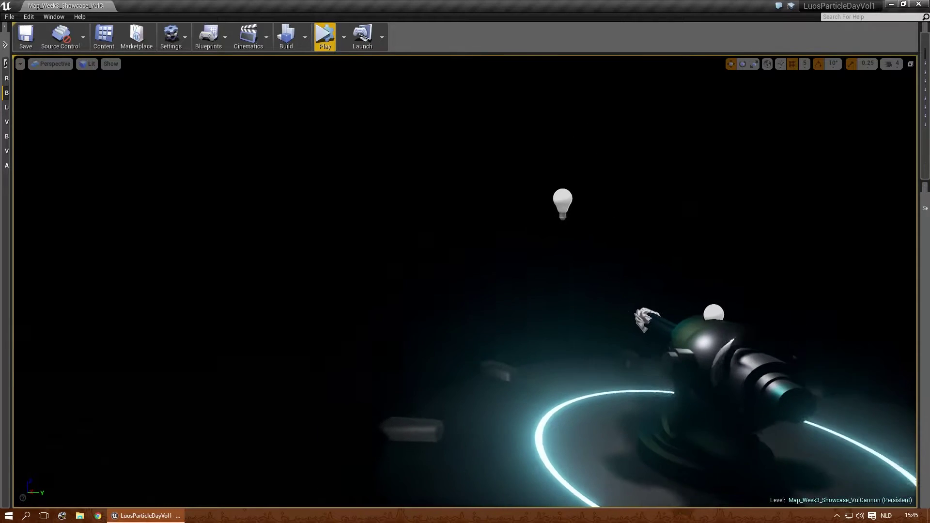
left_click(327, 46)
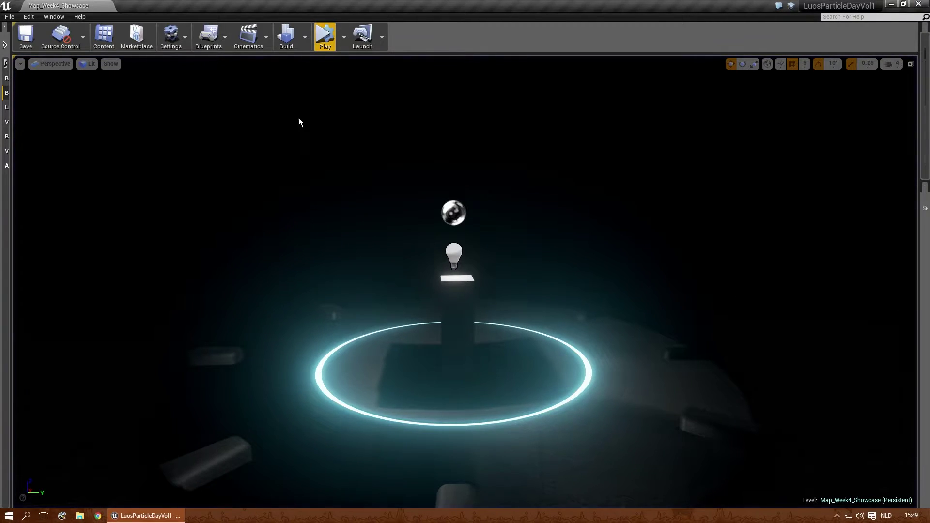
Start the Map_Week4_Showcase simulation and examine the pink beam and its expanding smoke ring from farther away and above.
left_click(323, 42)
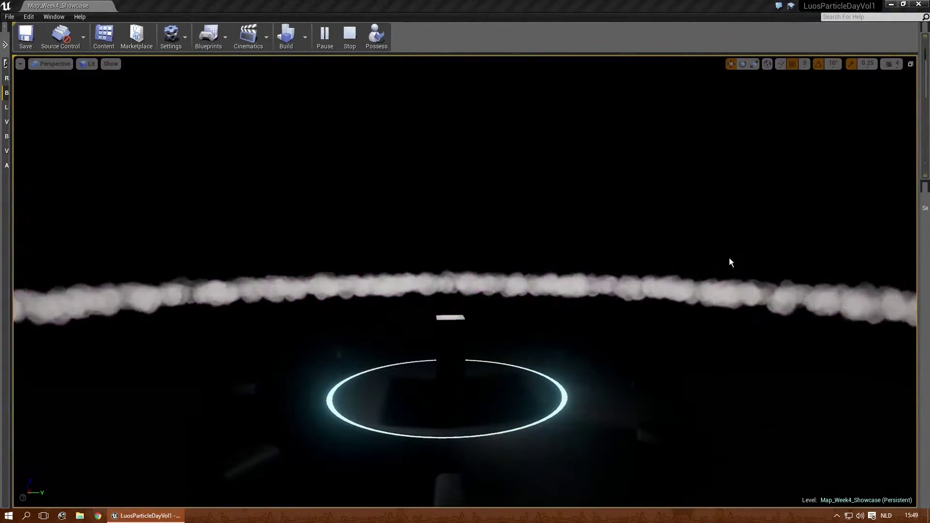
right_click_drag(728, 259, 730, 334)
key("e")
key("s")
left_click(727, 309)
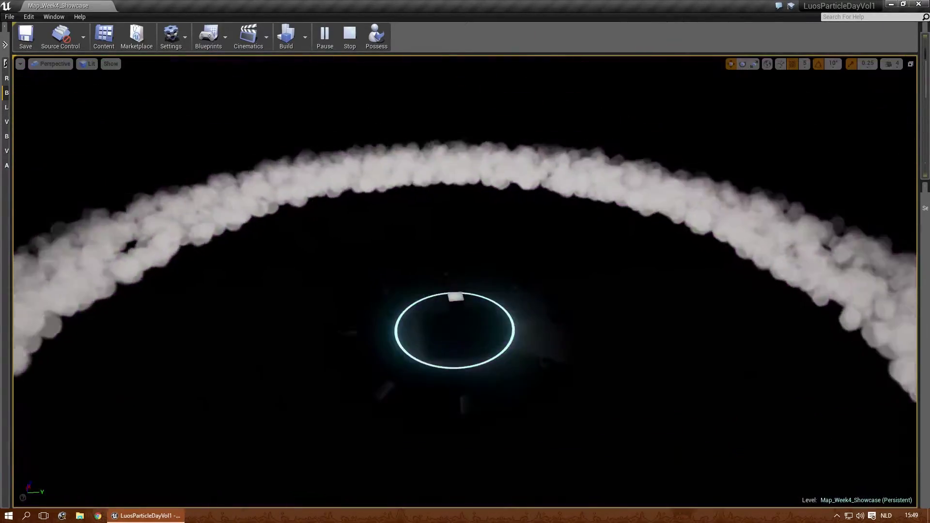
right_click_drag(662, 360, 545, 332)
key("w")
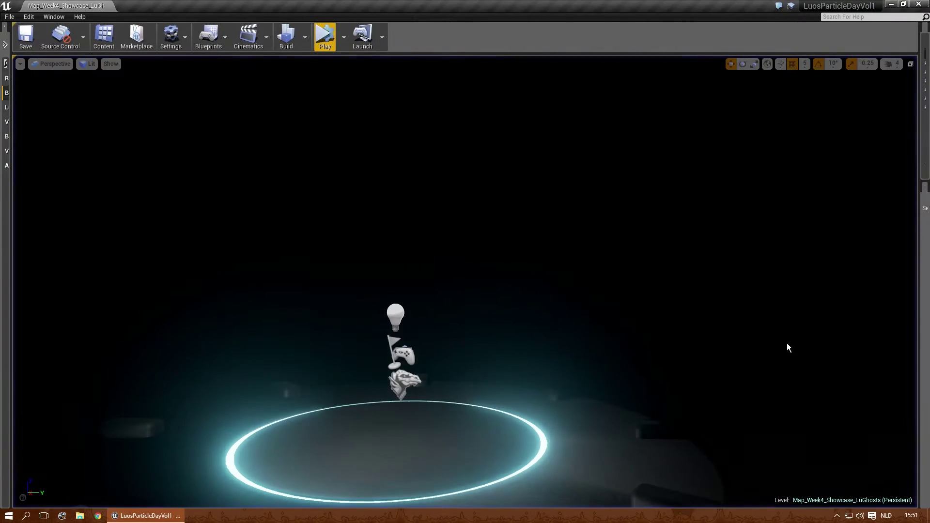
Frame the platform in the Map_Week4_Showcase_LuGhosts level, run the simulation and watch the ghost effect.
right_click_drag(450, 325, 426, 294)
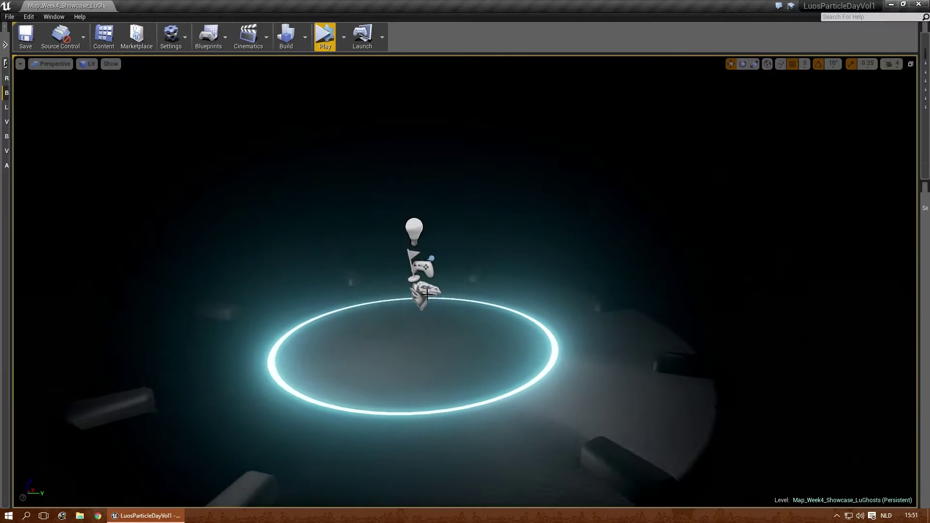
left_click(323, 39)
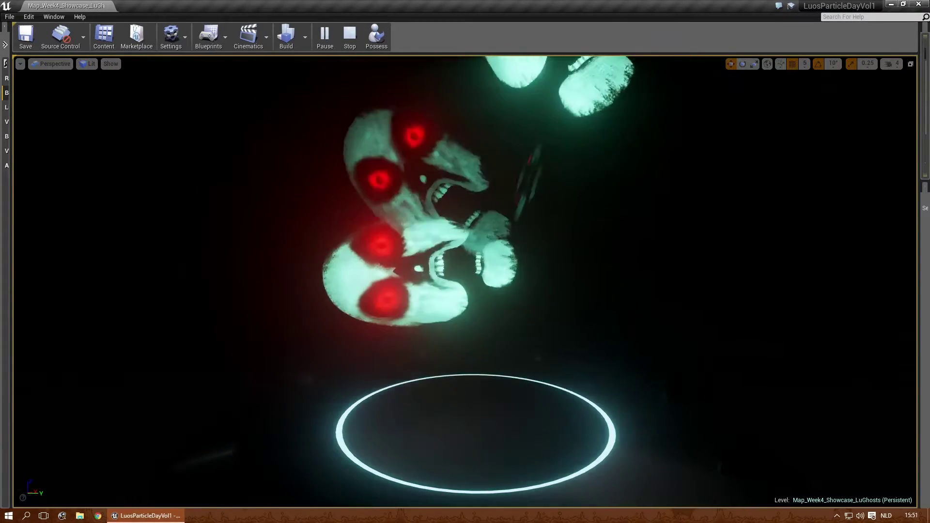
right_click_drag(654, 264, 654, 257)
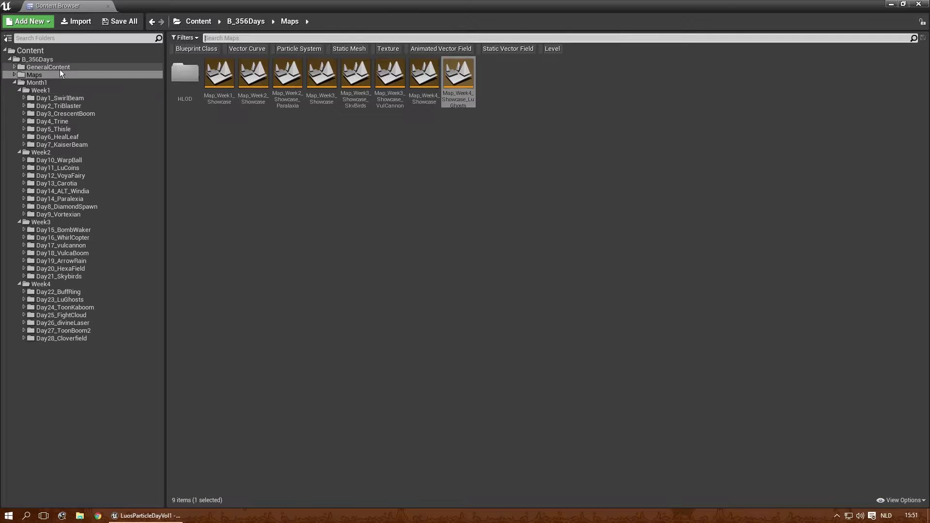
Browse the Materials and Tex folders of Day1_SwirlBeam, and expand the Day2_TriBlaster folder to view its contents.
left_click(23, 98)
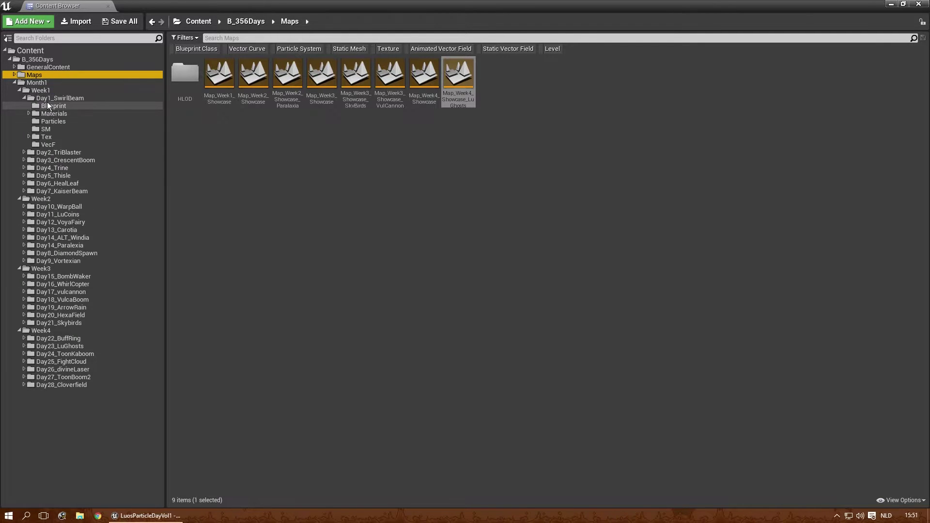
left_click(54, 113)
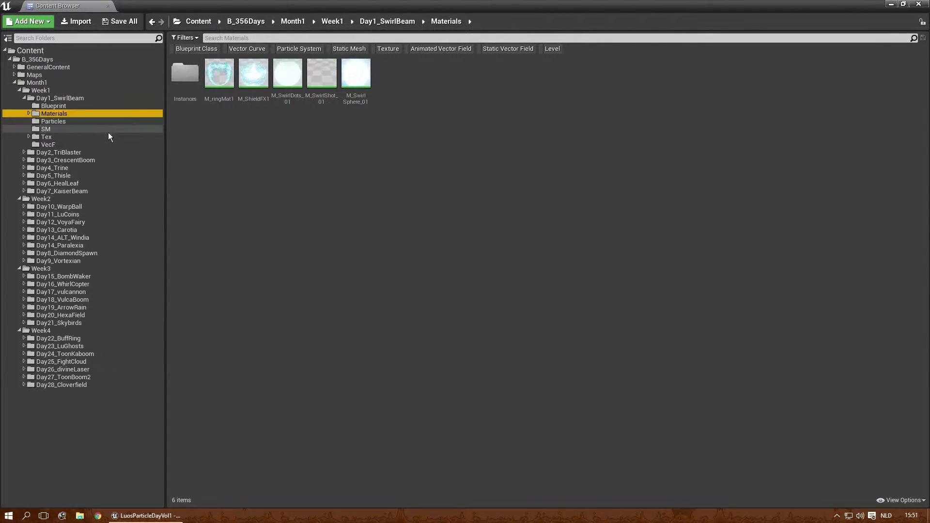
left_click(47, 137)
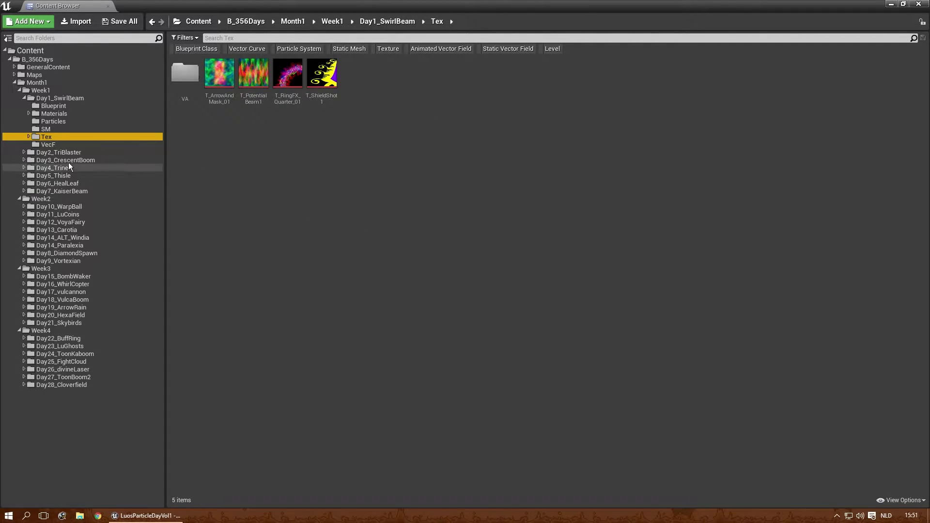
left_click(24, 152)
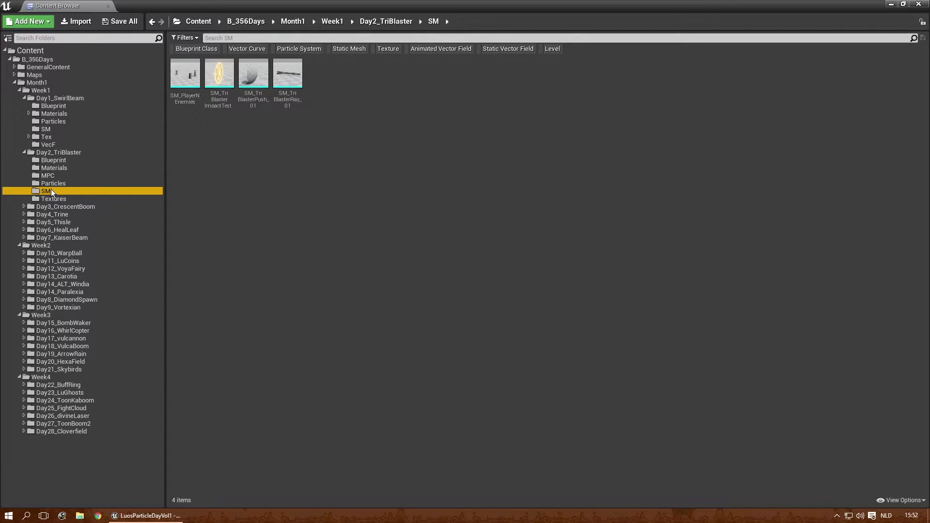
Expand Day3_CrescentBoom and Day4_Trine, and view the Day 3 Particles folder and the Day 4 Textures folder.
left_click(24, 206)
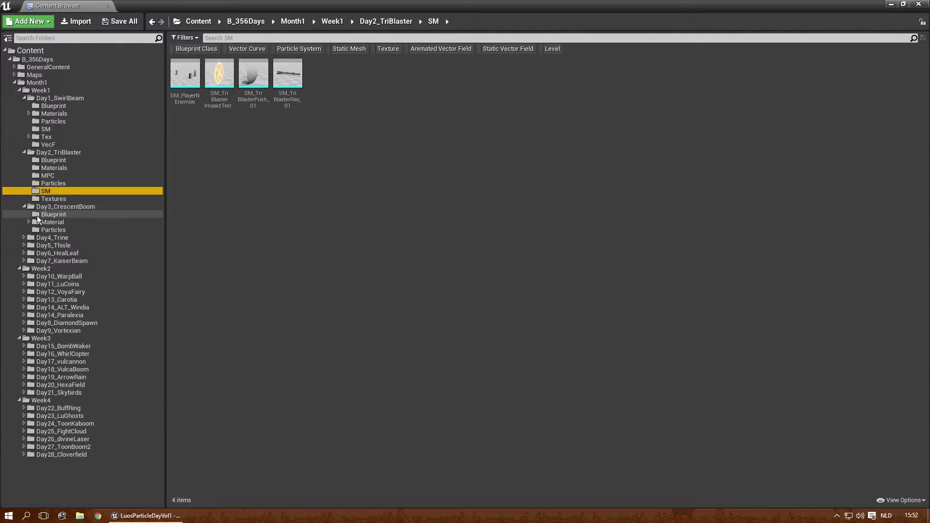
left_click(28, 222)
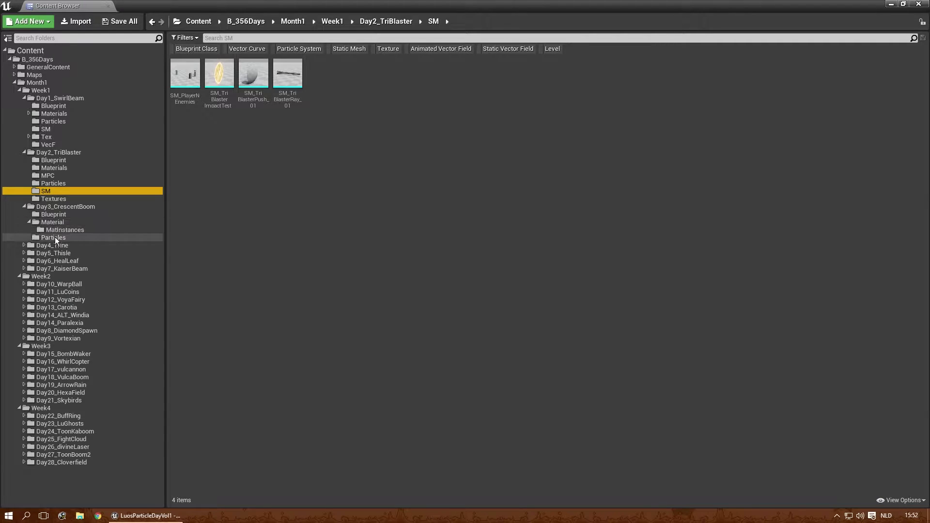
left_click(55, 237)
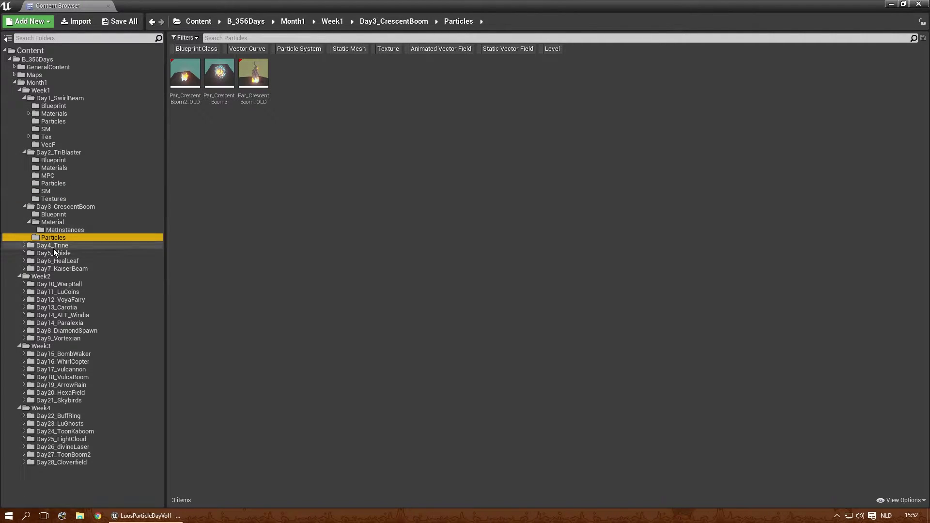
left_click(24, 245)
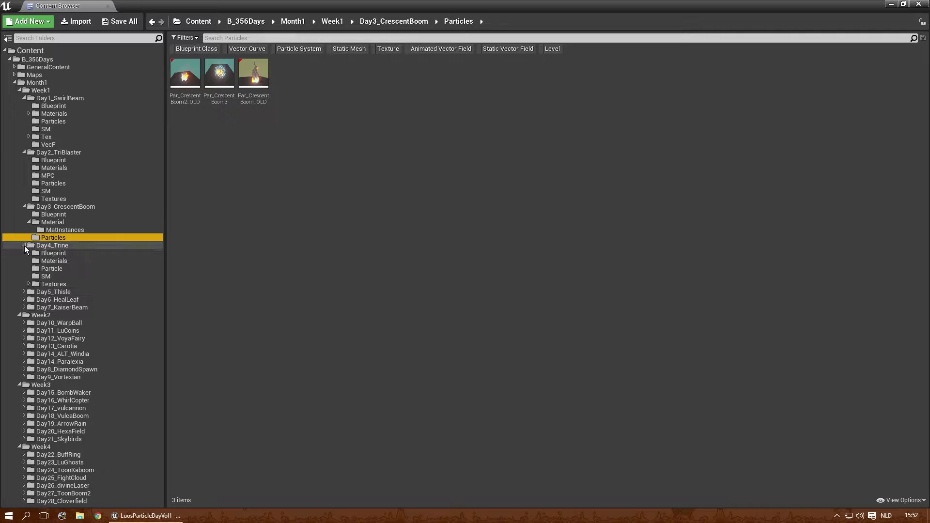
left_click(53, 284)
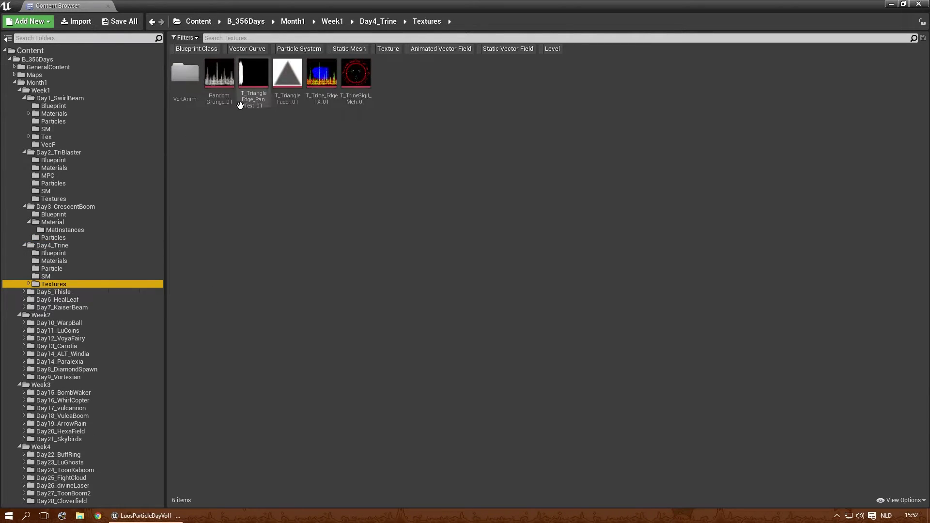
Select the RandomGrunge, TriangleEdge_Pan, Trine_EdgeFX and TrineSigil textures one by one in the Day 4 Textures folder.
left_click(219, 73)
left_click(253, 74)
left_click(321, 74)
left_click(355, 74)
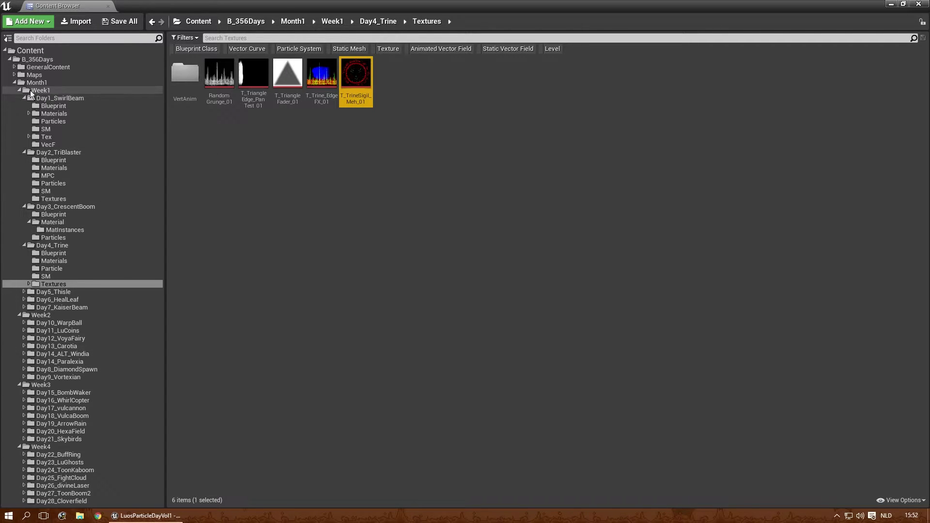
Expand GeneralContent, view its Textures folder and select the T_LMagic_Water_01 texture.
left_click(15, 68)
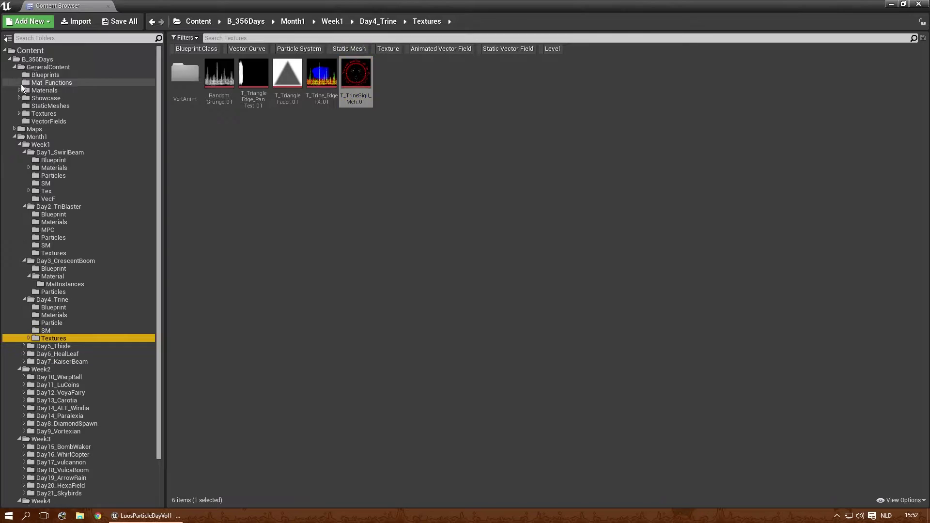
left_click(17, 114)
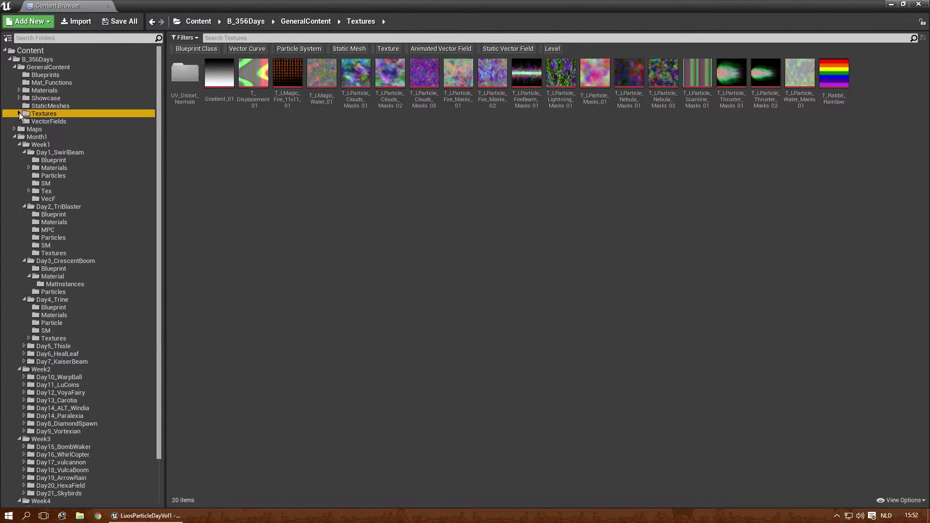
left_click(314, 73)
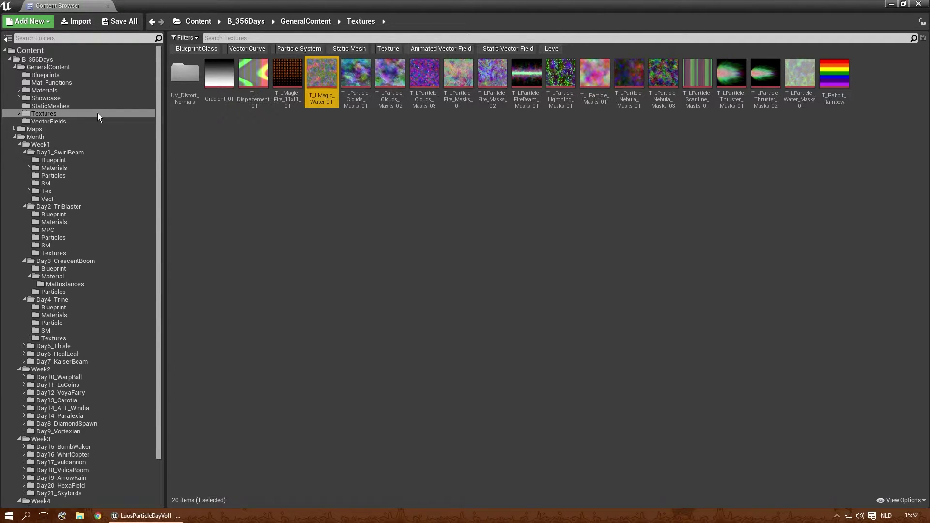
Browse the Mat_Functions folder, going through the material functions from Luos_alphaErosion to Luos_TimeSine and checking the Luos_UVDistortion_Panner description.
left_click(64, 83)
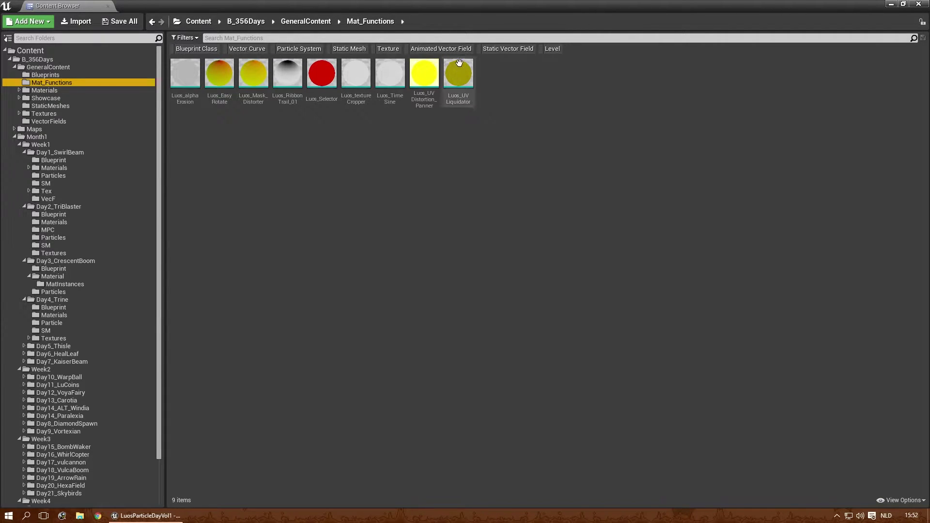
left_click(186, 78)
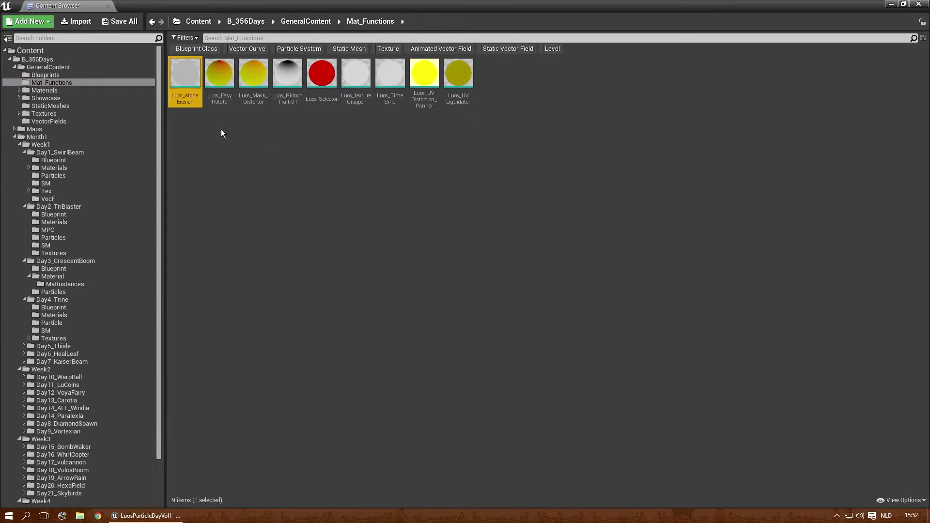
left_click(228, 80)
left_click(253, 78)
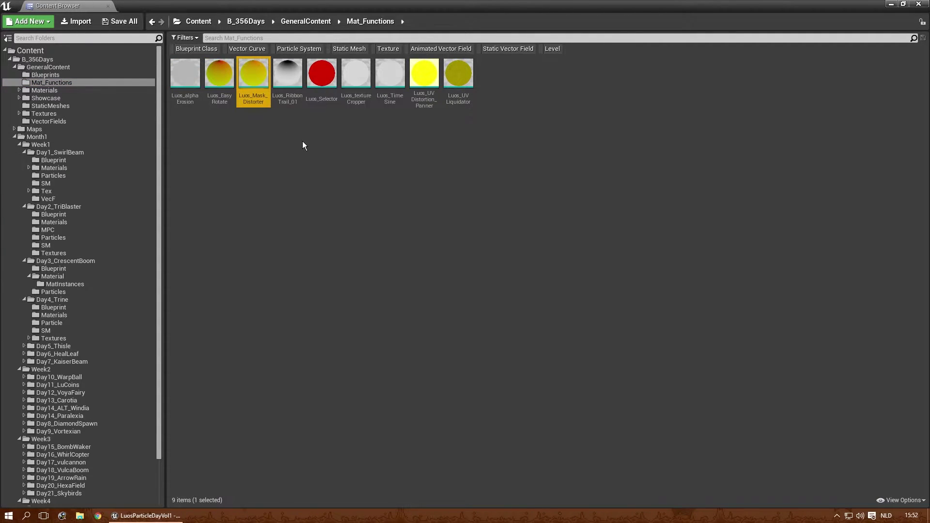
left_click(288, 75)
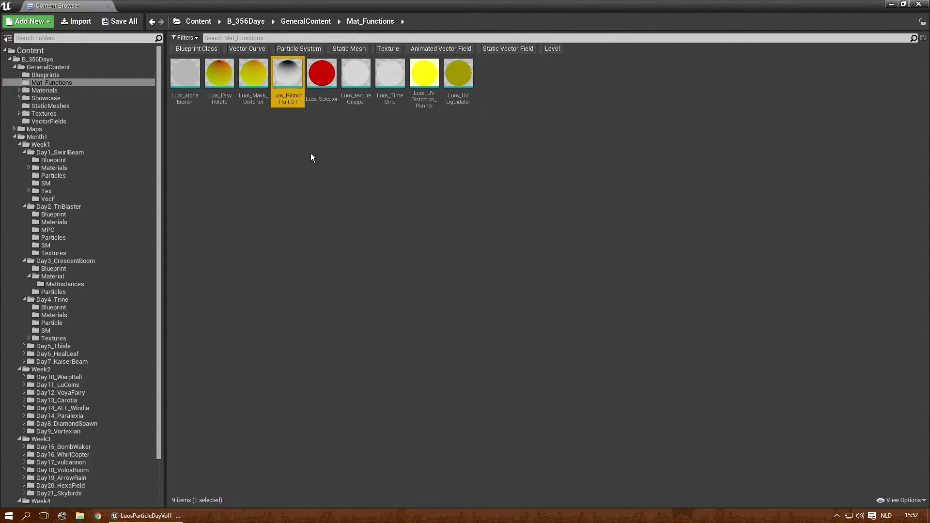
left_click(322, 75)
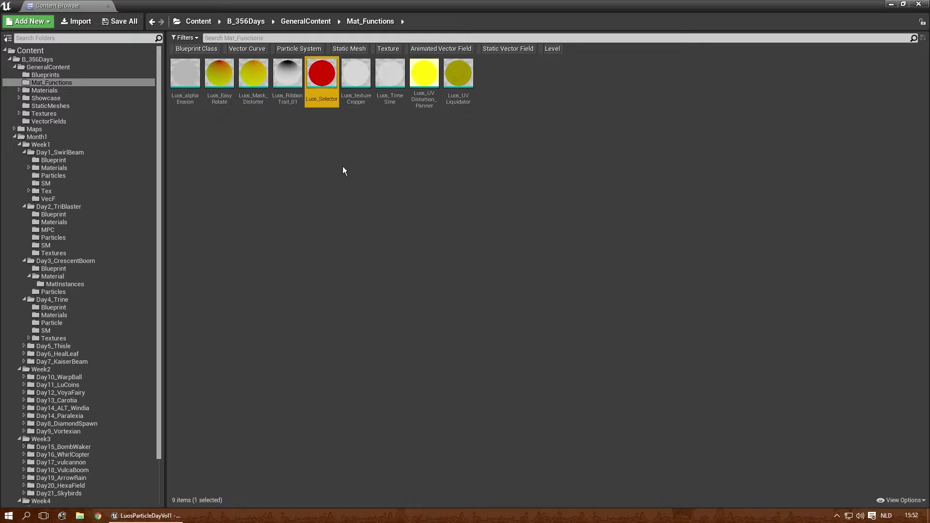
left_click(353, 96)
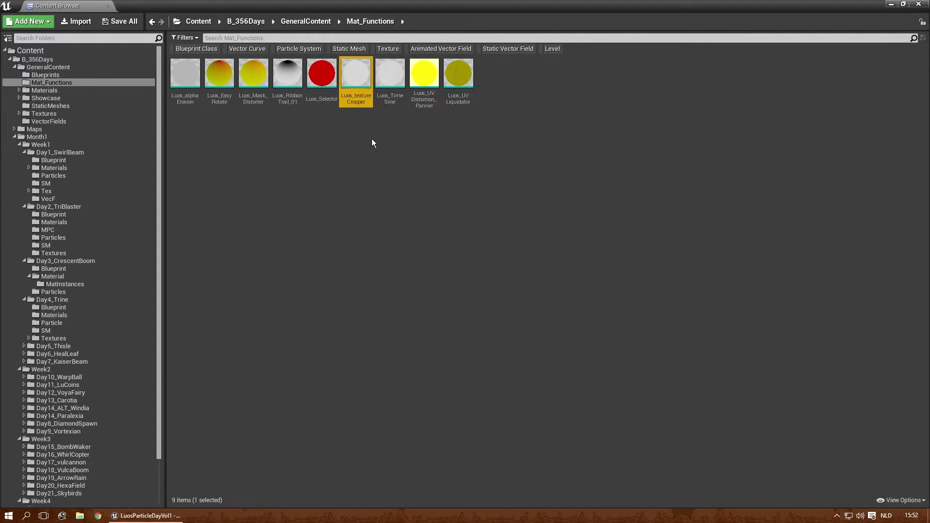
left_click(390, 77)
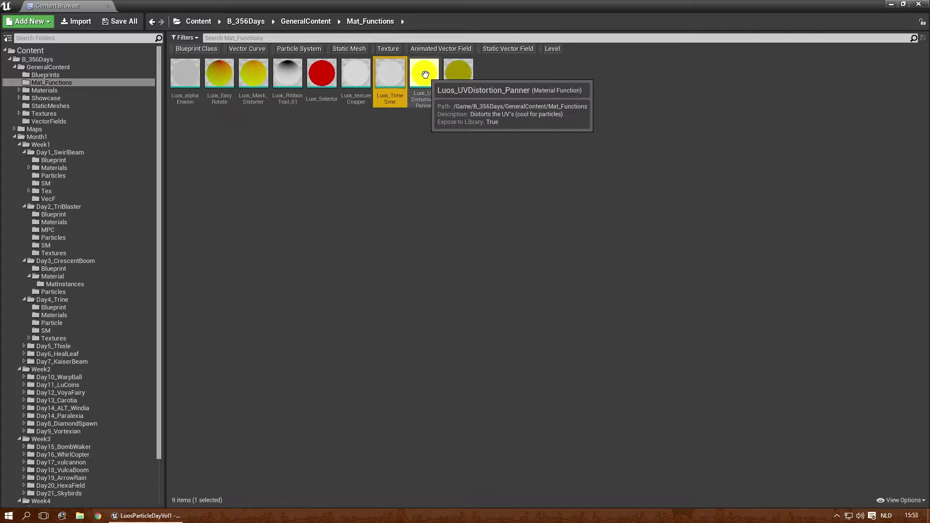
left_click(465, 158)
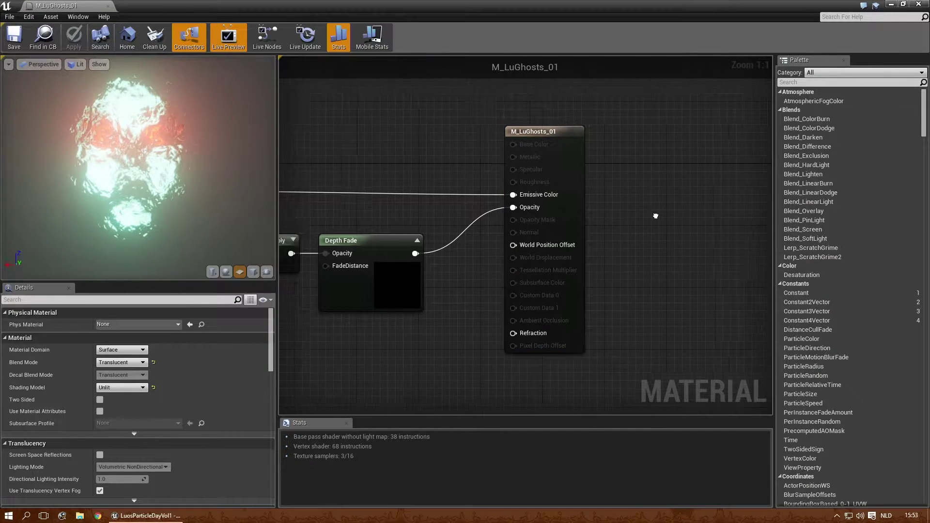
Examine the M_LuGhosts_01 material graph from the output node back to the Distortion and texture group.
scroll(609, 262, "down", 5)
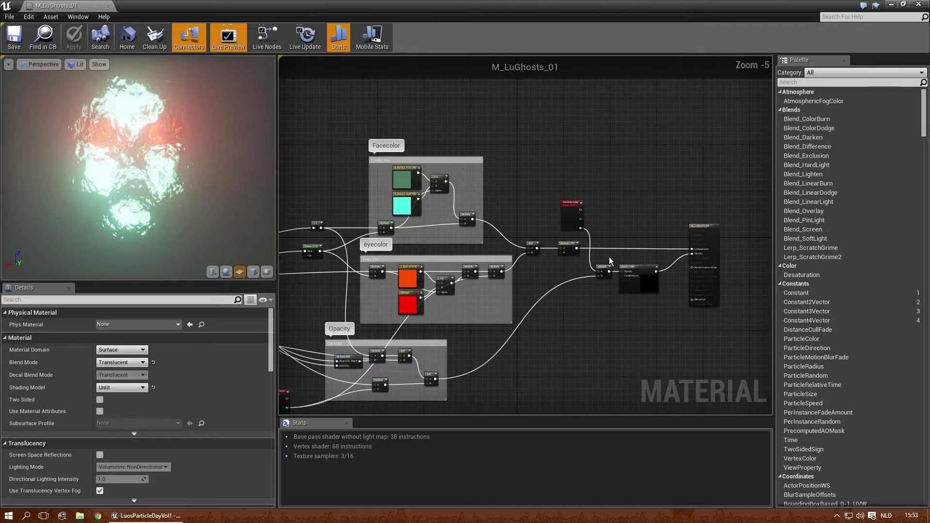
scroll(392, 289, "up", 3)
scroll(417, 201, "down", 3)
right_click_drag(333, 228, 475, 218)
scroll(475, 217, "down", 1)
right_click_drag(346, 244, 456, 235)
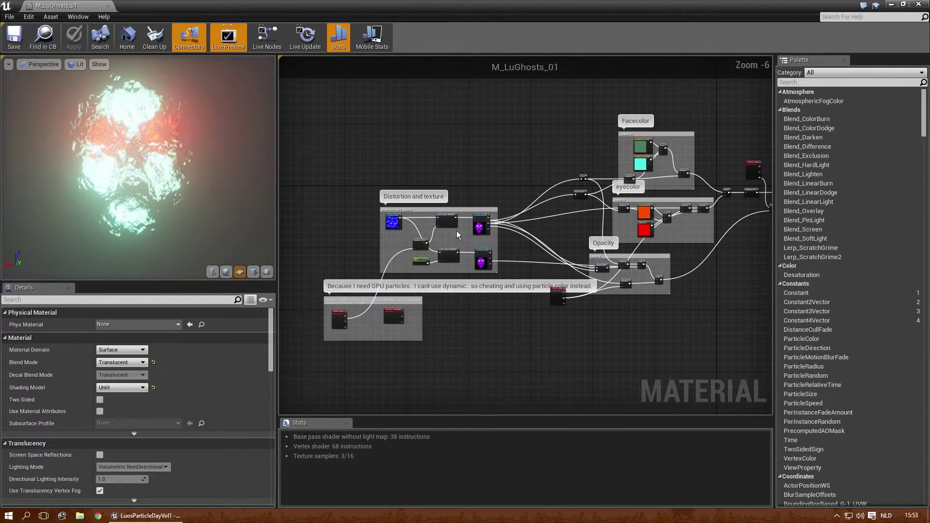
right_click_drag(521, 190, 532, 180)
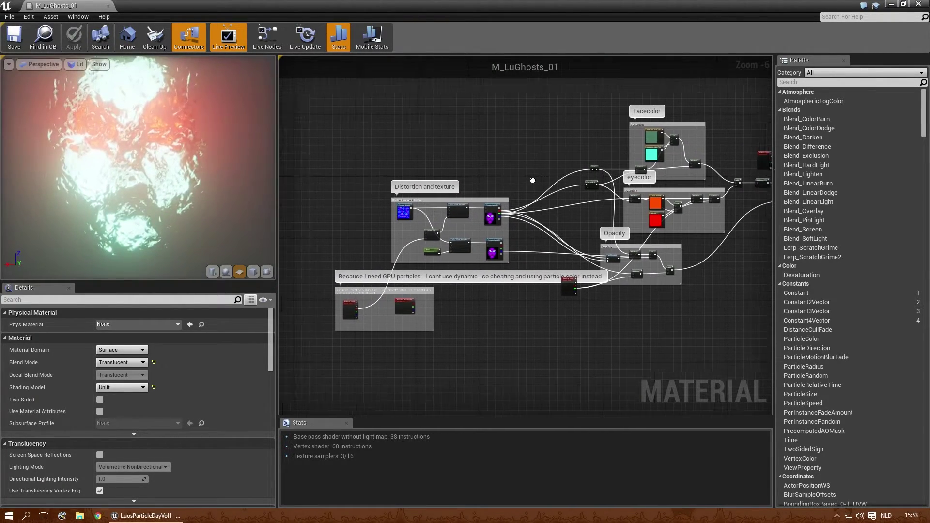
scroll(532, 180, "up", 7)
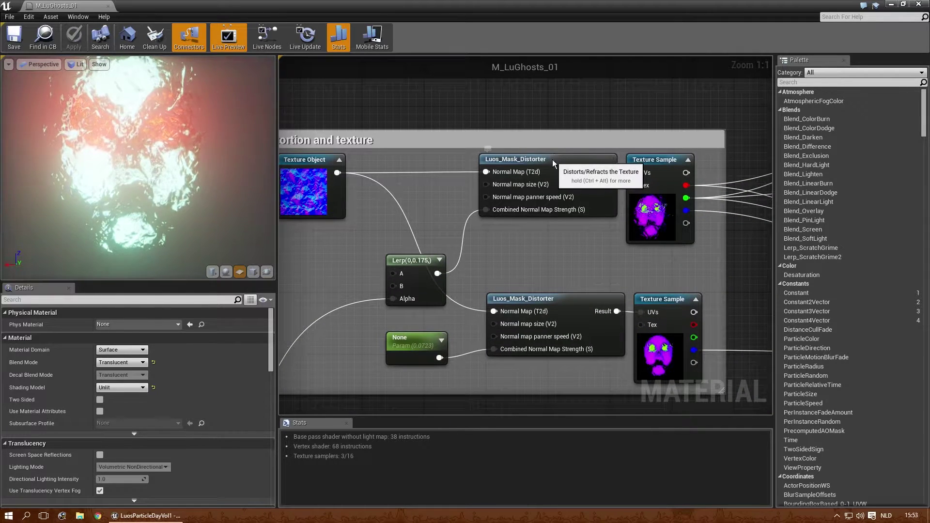
Inspect the upper Luos_Mask_Distorter node and the normal-map Texture Object that feeds it.
left_click(552, 159)
right_click_drag(448, 100, 542, 115)
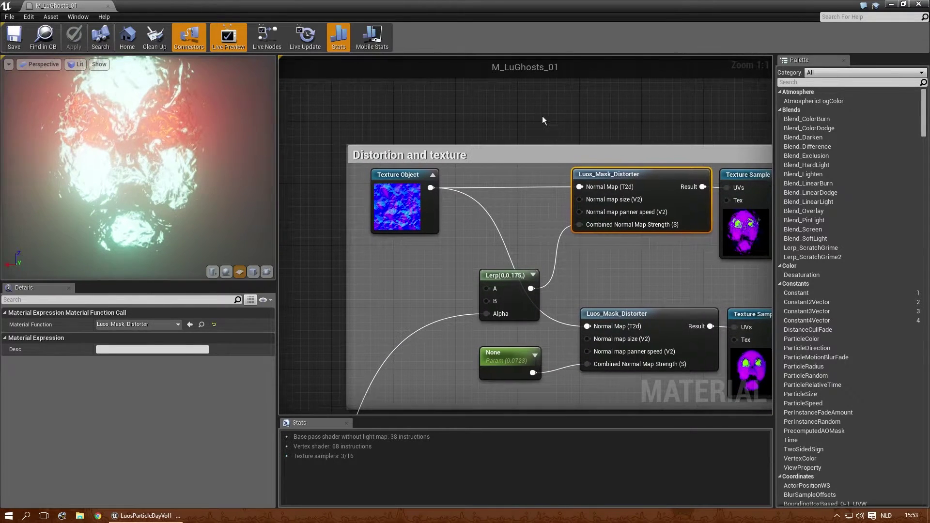
left_click(395, 178)
right_click_drag(484, 220, 429, 205)
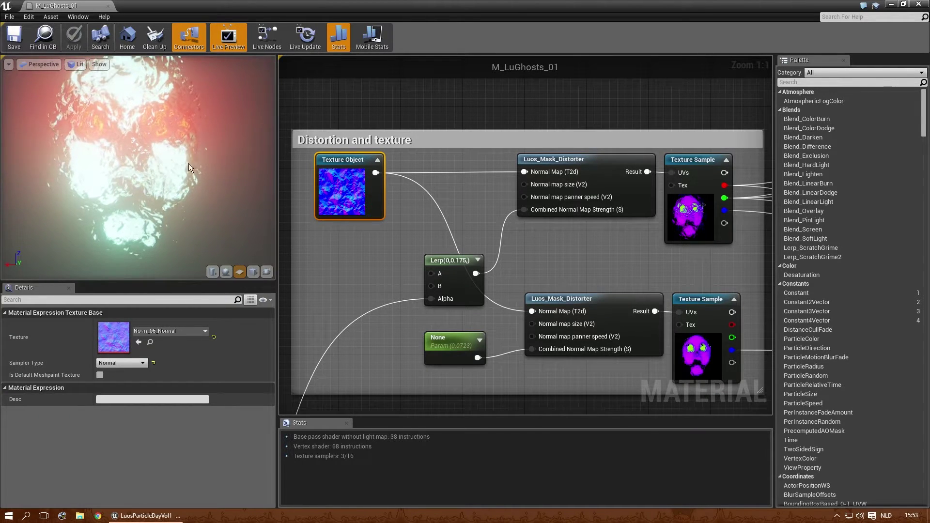
right_click_drag(567, 240, 499, 232)
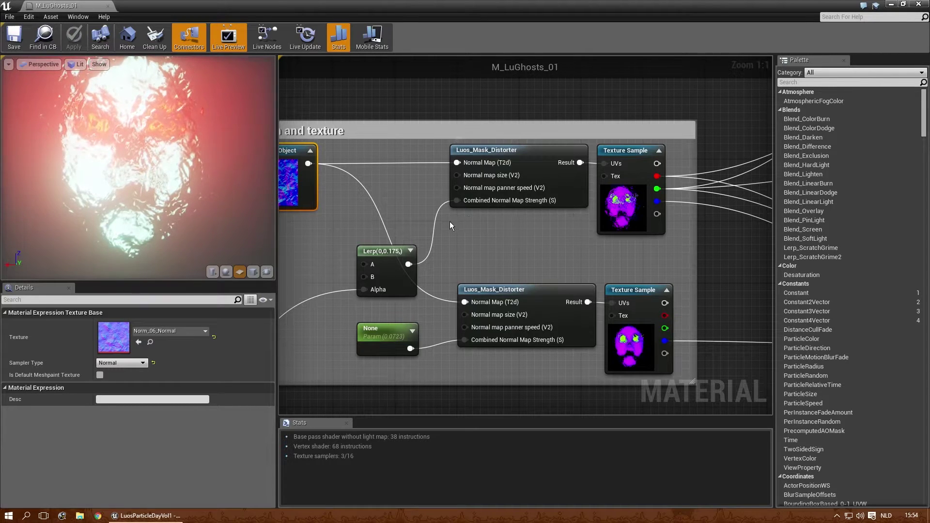
right_click_drag(615, 156, 507, 166)
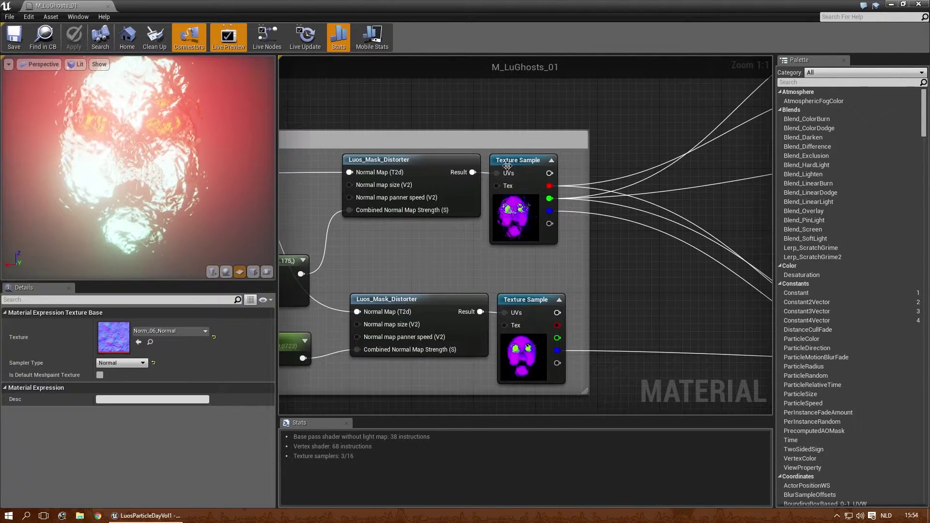
Start previewing the upper Texture Sample node that uses T_LuGhost_Masks_01.
left_click(507, 166)
right_click(514, 163)
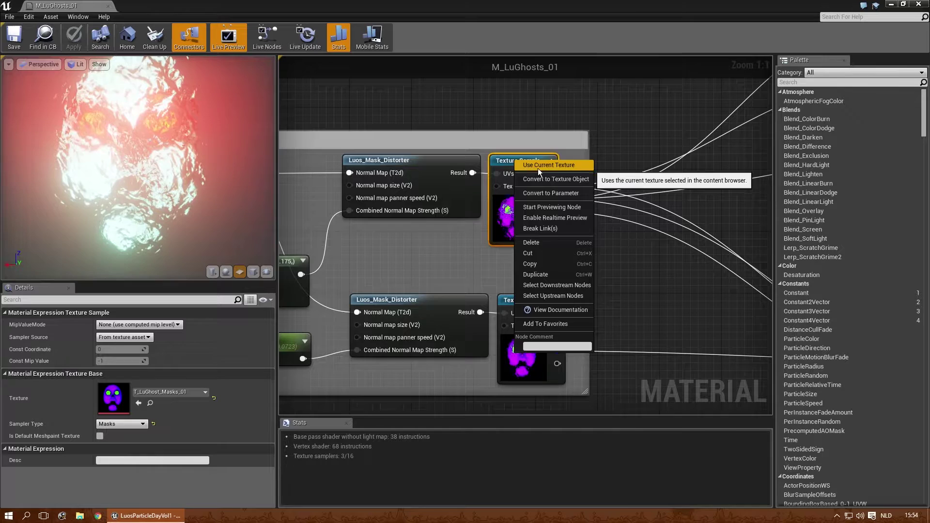
left_click(554, 208)
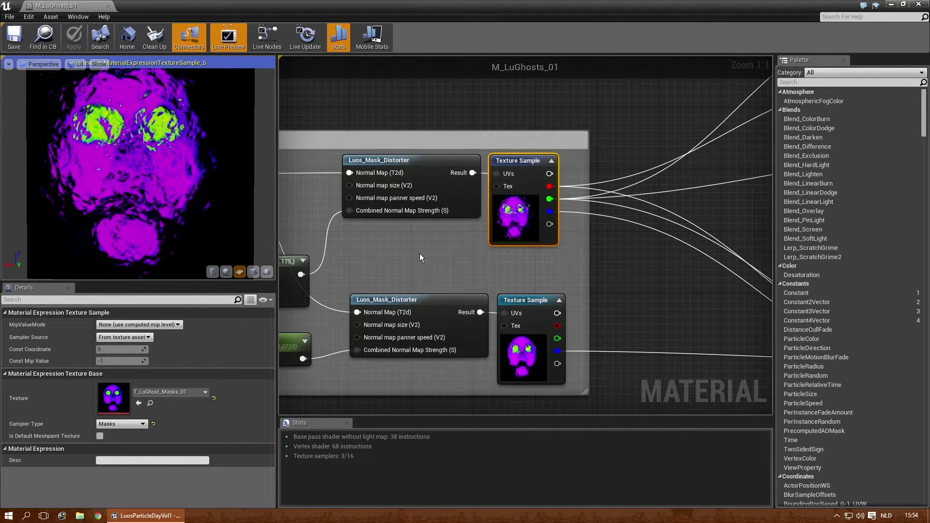
Replace the Lerp input of the upper Luos_Mask_Distorter's Combined Normal Map Strength with a new scalar parameter of default value 0.
right_click_drag(419, 254, 526, 266)
left_click(456, 223, "alt")
right_click_drag(432, 224, 463, 231)
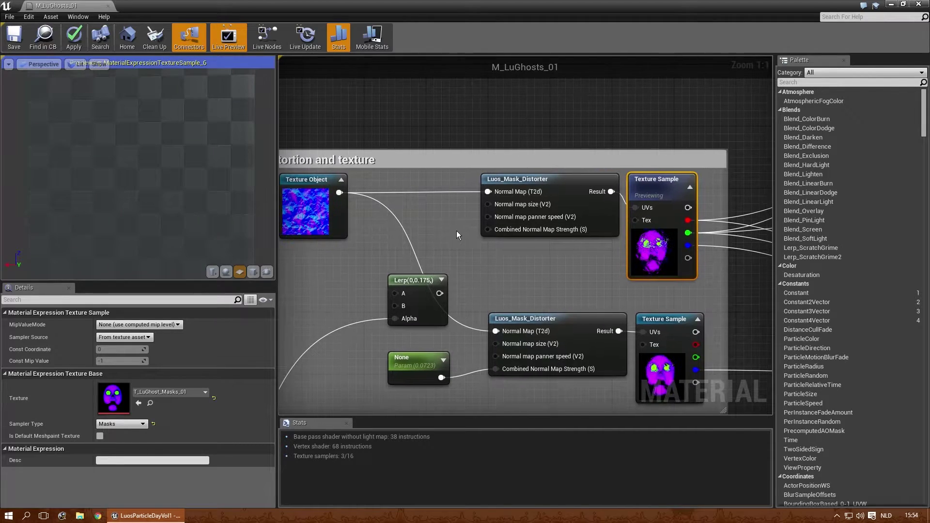
left_click(439, 225)
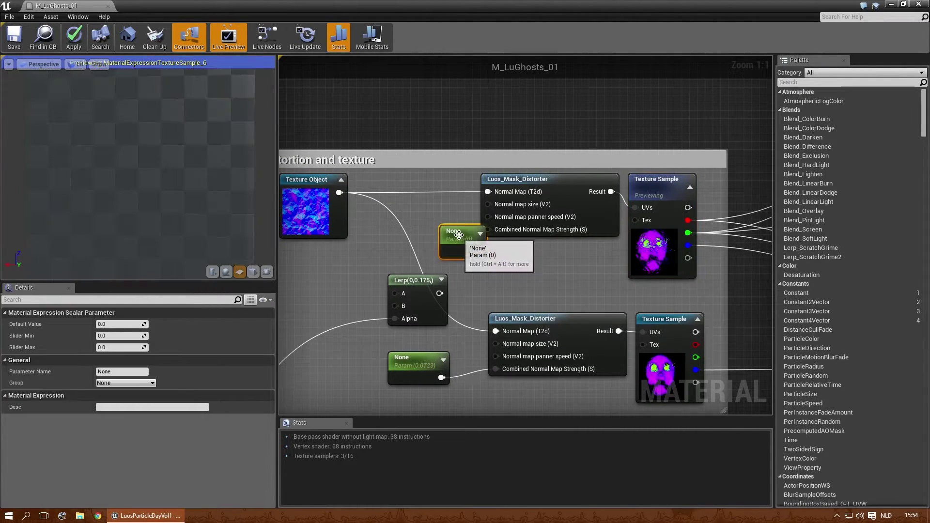
left_click_drag(458, 235, 490, 230)
left_click_drag(422, 222, 488, 229)
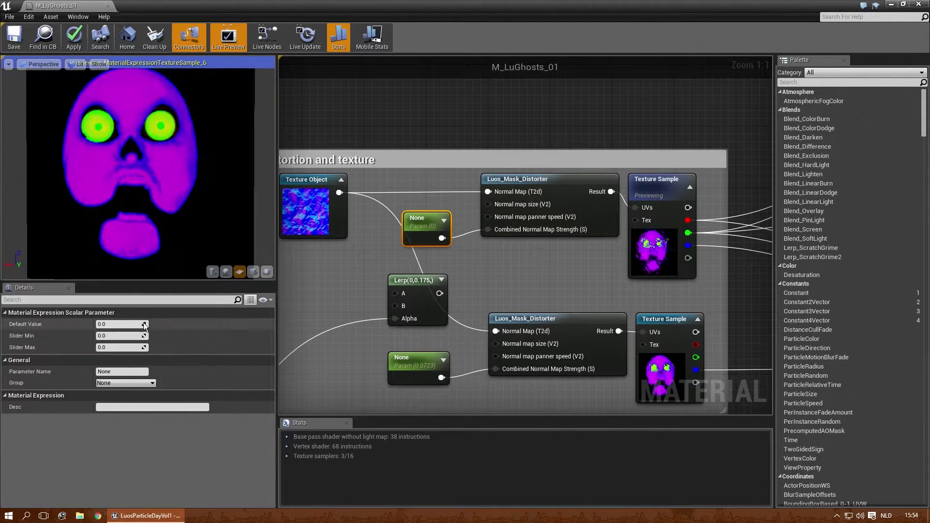
Try default values of 1 and 2 for the new scalar parameter to demonstrate strong distortion.
mouse_move(147, 194)
left_mouse_down()
mouse_move(162, 200)
mouse_move(152, 207)
left_mouse_up()
left_click(125, 324)
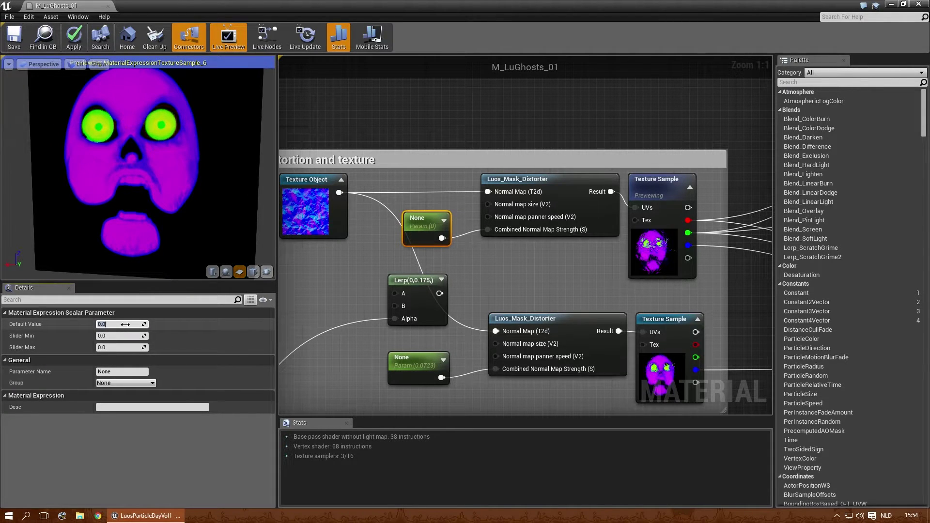
type("1")
key("Return")
type("2")
key("Return")
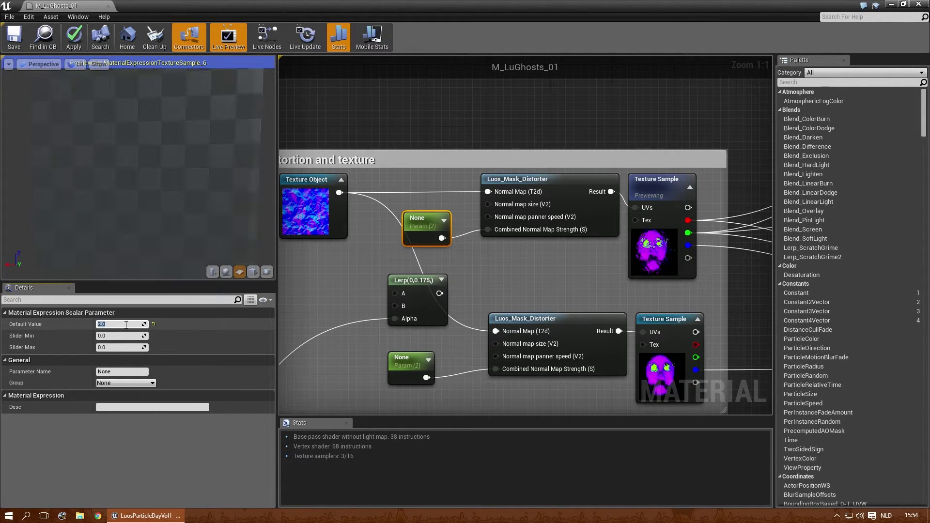
Try default values of 0.01 and 0.2 for the scalar parameter to compare weaker distortion.
type("0")
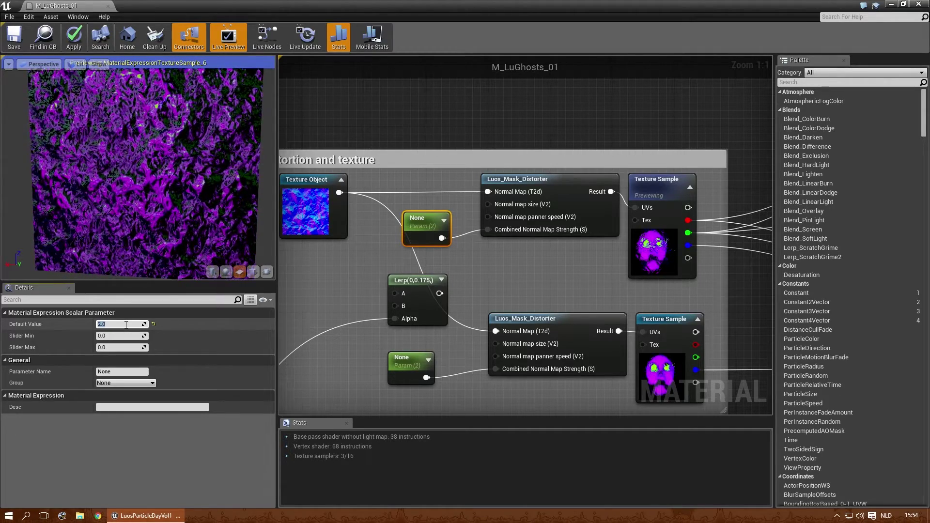
type(".01")
key("Return")
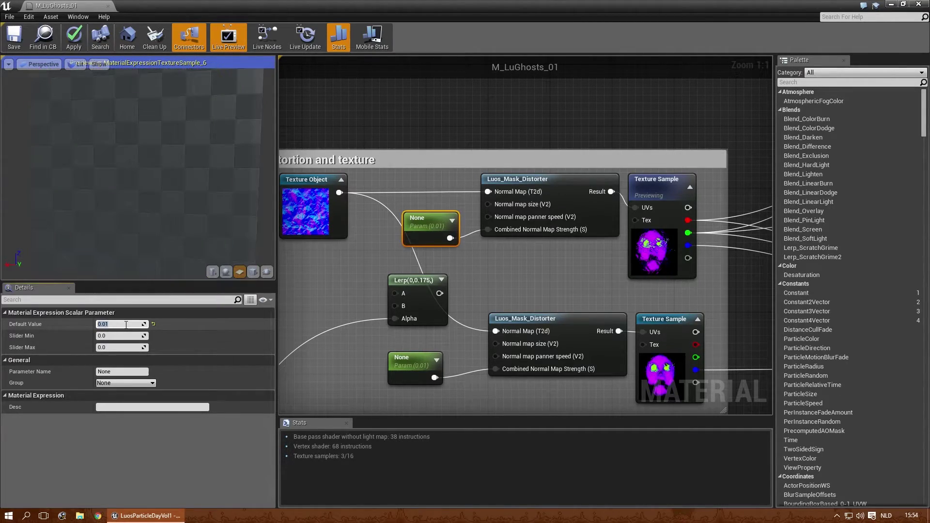
type("0.2")
key("Return")
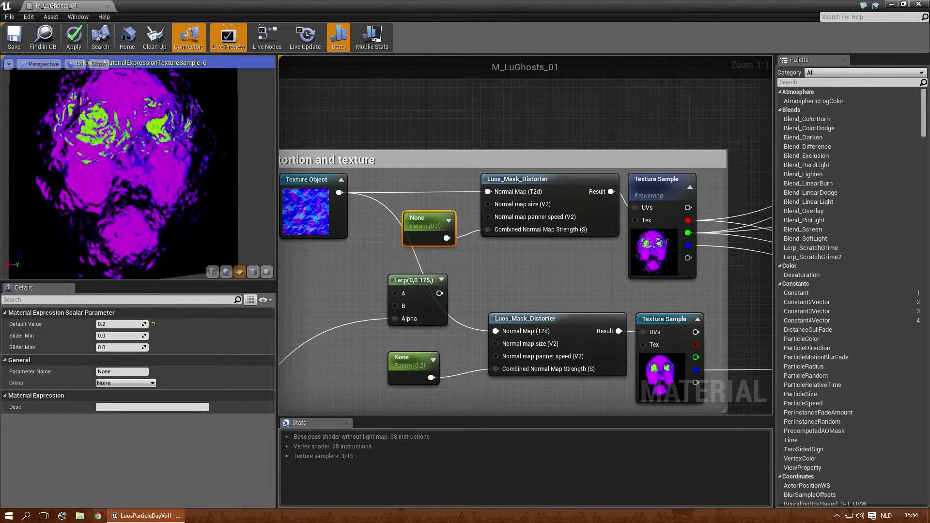
Set the scalar parameter's default value to 0.15 and refine it to 0.125, checking the distorted face in the preview.
left_click(117, 324)
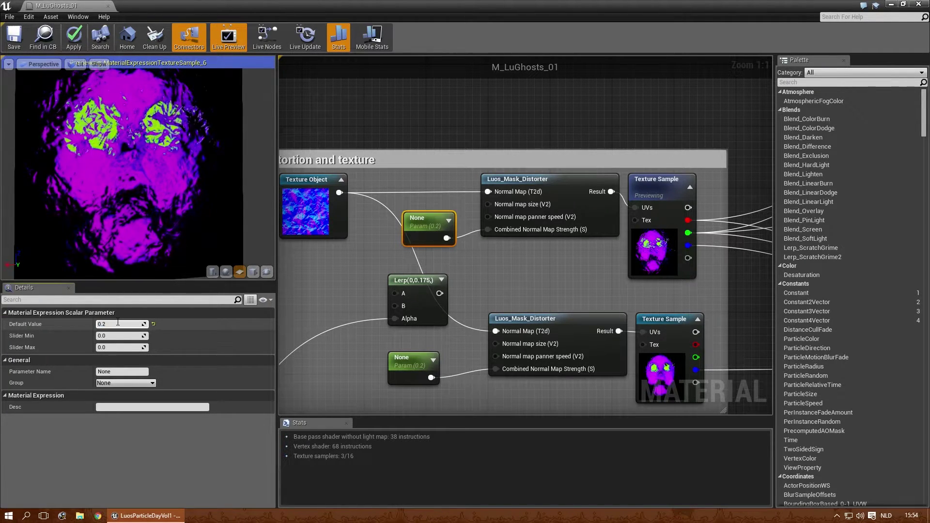
type("0.1")
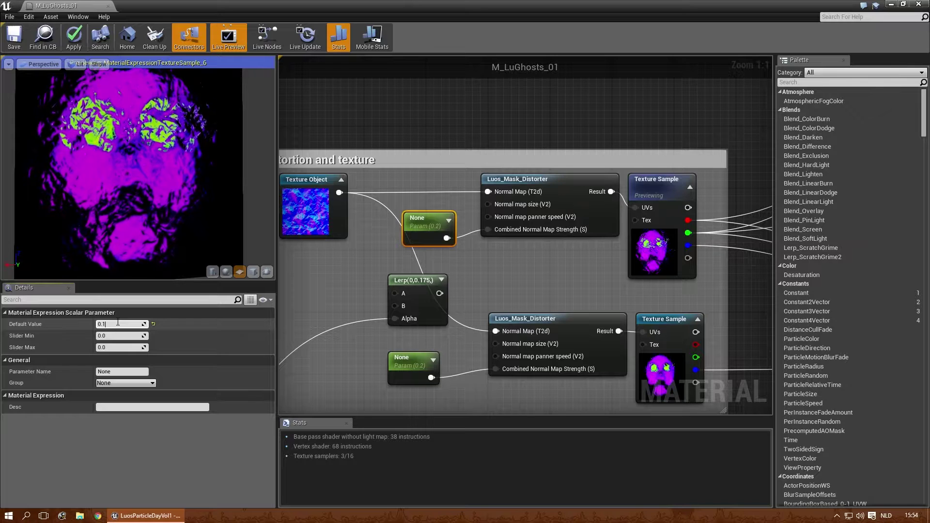
type("5")
key("Return")
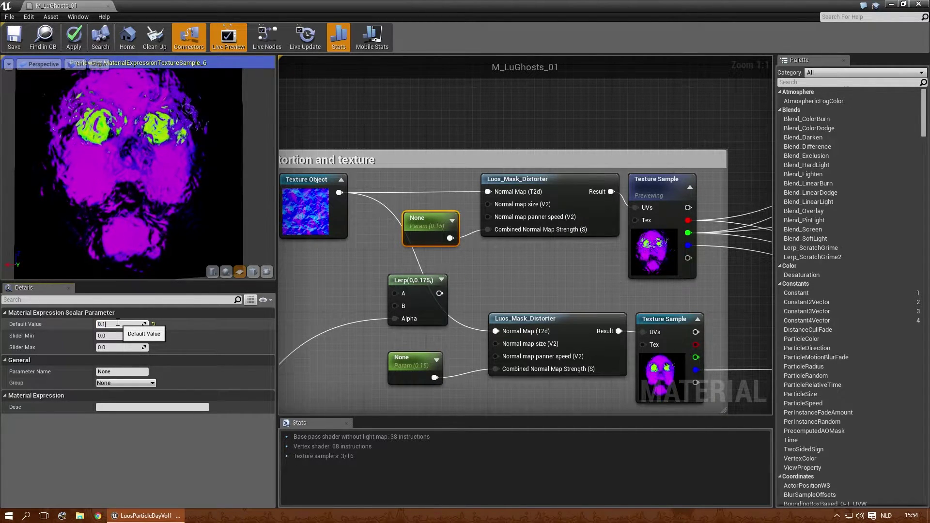
key("Return")
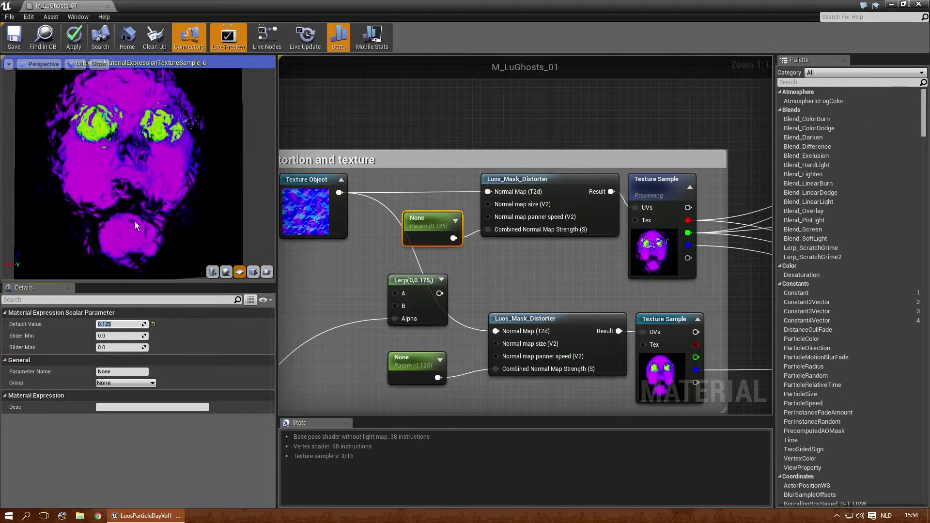
mouse_move(136, 226)
left_mouse_down()
mouse_move(156, 221)
mouse_move(137, 199)
mouse_move(122, 222)
left_mouse_up()
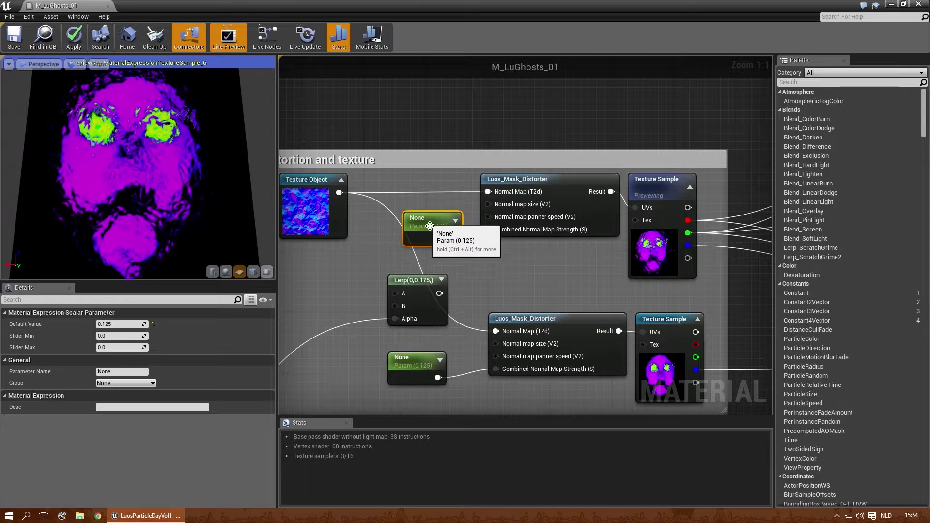
Reconnect the Lerp to the upper Luos_Mask_Distorter's Combined Normal Map Strength and delete the temporary scalar parameter.
left_click_drag(440, 294, 488, 230)
left_click_drag(429, 226, 405, 203)
key("Delete")
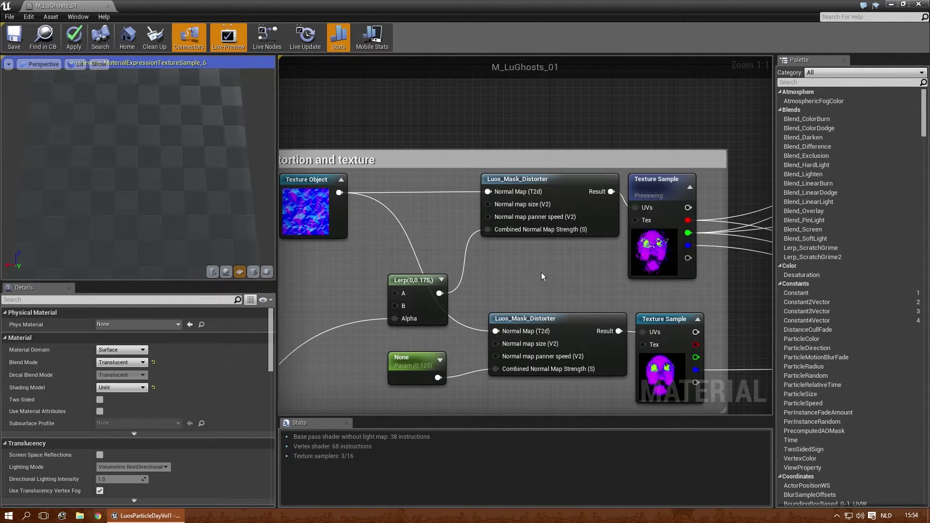
Examine the eyecolor and Opacity groups and the Depth Fade chain feeding the material's Emissive Color and Opacity outputs.
right_click_drag(535, 270, 420, 210)
scroll(420, 209, "down", 4)
right_click_drag(584, 262, 522, 249)
scroll(521, 248, "up", 3)
right_click_drag(673, 185, 406, 219)
scroll(407, 218, "down", 4)
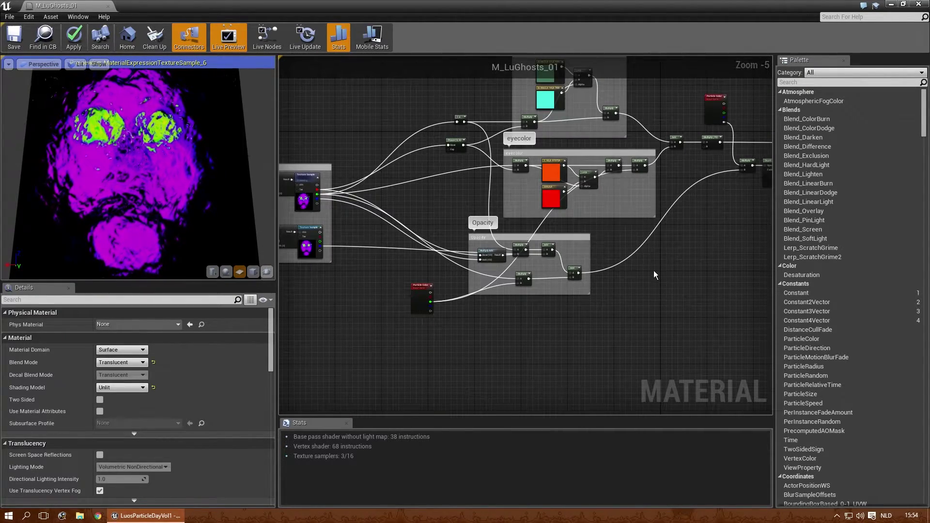
right_click_drag(680, 251, 557, 301)
scroll(607, 255, "up", 3)
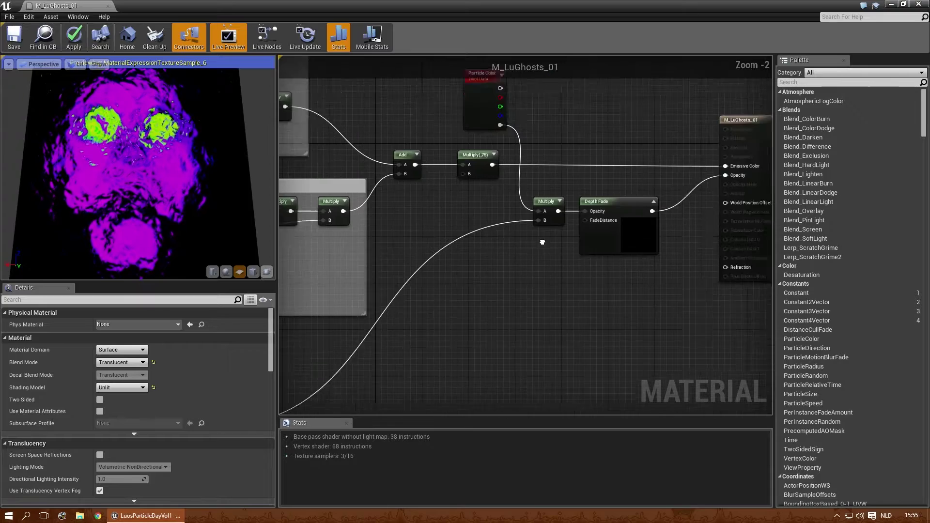
Examine the Particle Color and Dynamic Parameter comment group and how it feeds the Distortion and texture group.
right_click_drag(481, 294, 683, 234)
scroll(683, 235, "down", 3)
right_click_drag(581, 286, 710, 196)
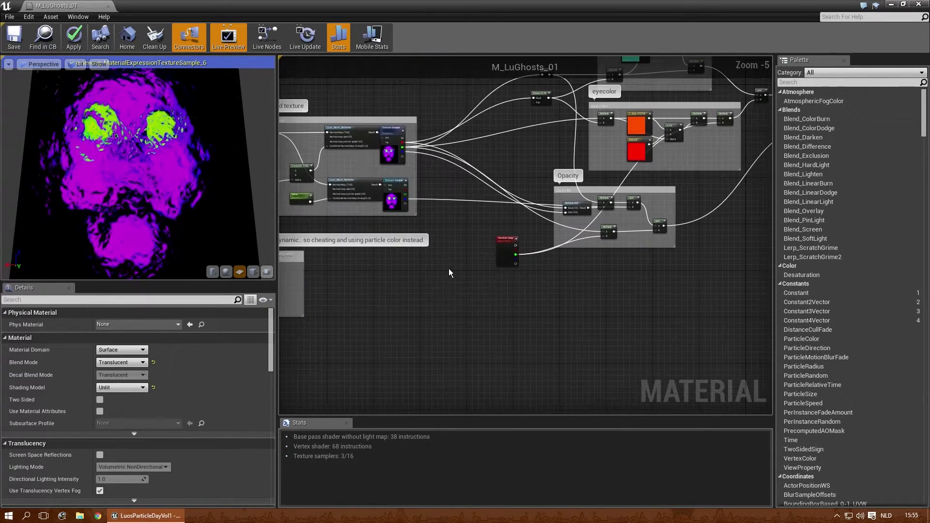
scroll(499, 272, "up", 2)
right_click_drag(315, 286, 659, 297)
right_click_drag(701, 231, 566, 260)
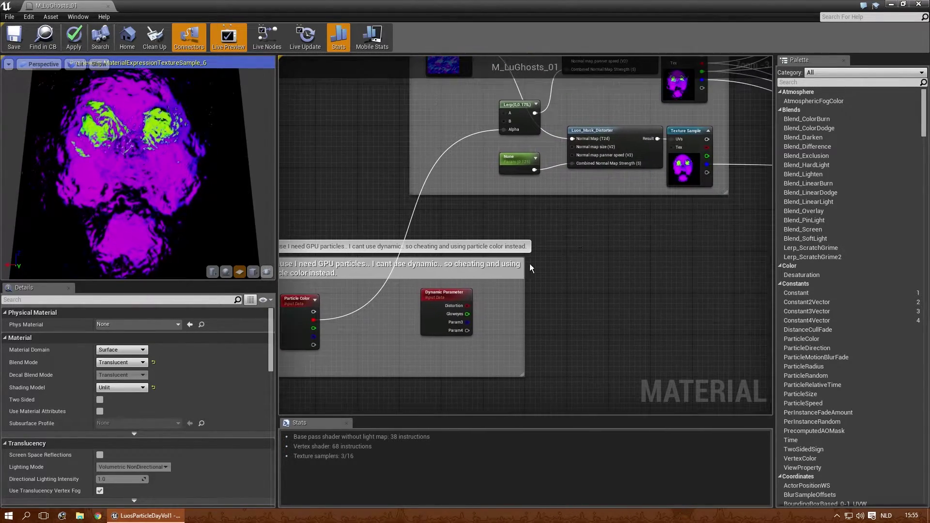
right_click_drag(662, 263, 596, 329)
scroll(596, 325, "down", 2)
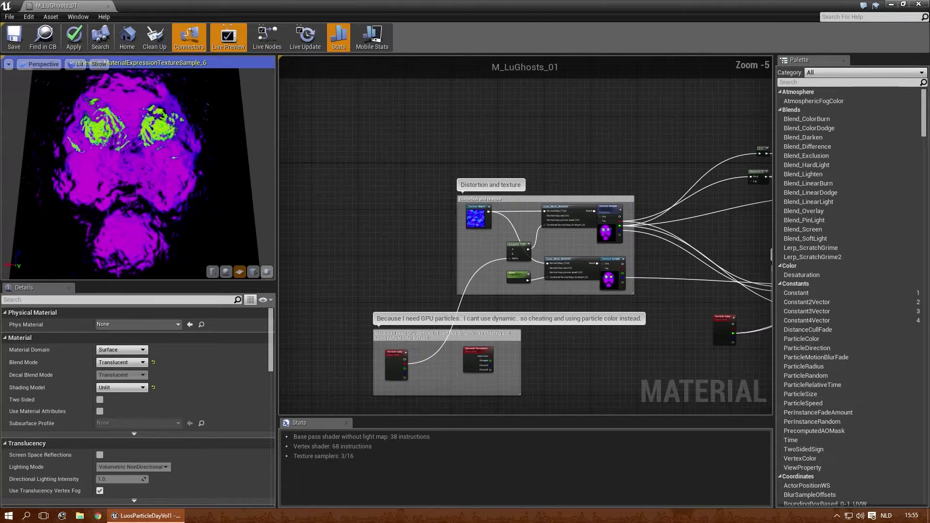
right_click_drag(671, 287, 368, 299)
scroll(368, 299, "up", 3)
right_click_drag(486, 200, 438, 266)
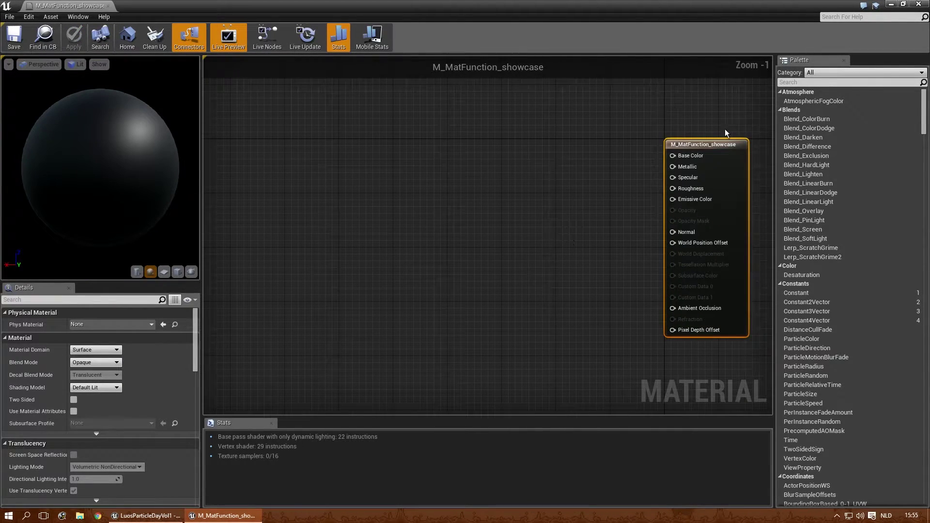
In the M_MatFunction_showcase material, filter the available nodes by "luos" and add a Luos_EasyRotate node to the graph.
left_click(794, 83)
type("luos")
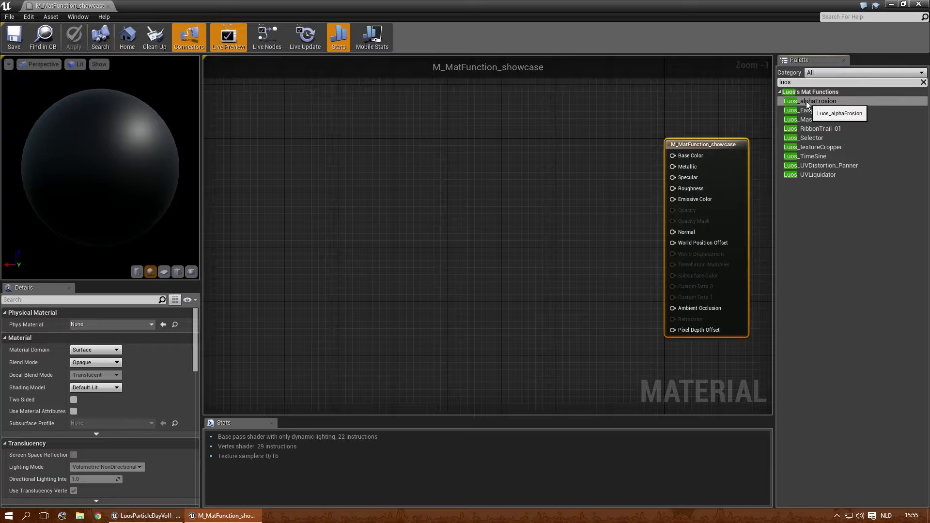
left_click_drag(808, 114, 428, 244)
scroll(427, 263, "up", 1)
left_click_drag(451, 278, 313, 257)
right_click_drag(455, 261, 494, 254)
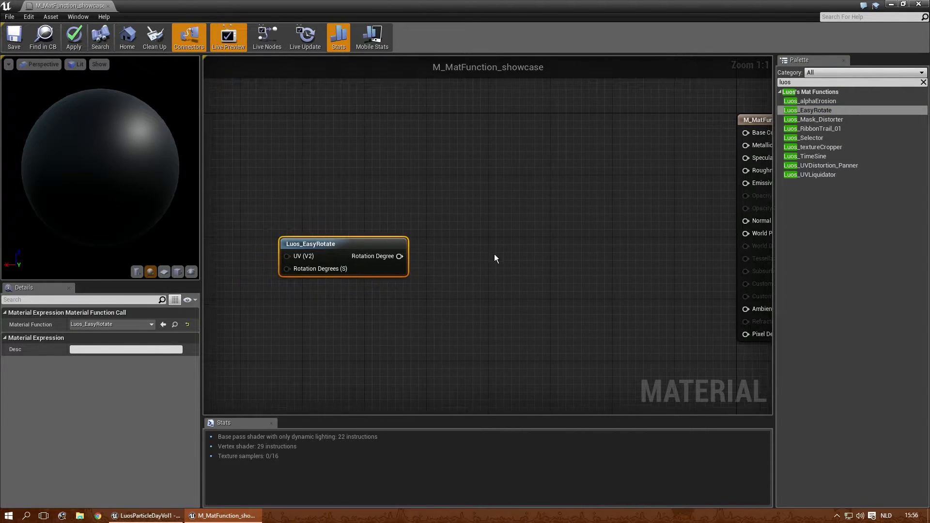
Add a Texture Sample beside Luos_EasyRotate and assign it the HexaShield_BottomRing1_Normals texture.
left_click(494, 253)
left_click_drag(493, 253, 459, 209)
left_click(118, 391)
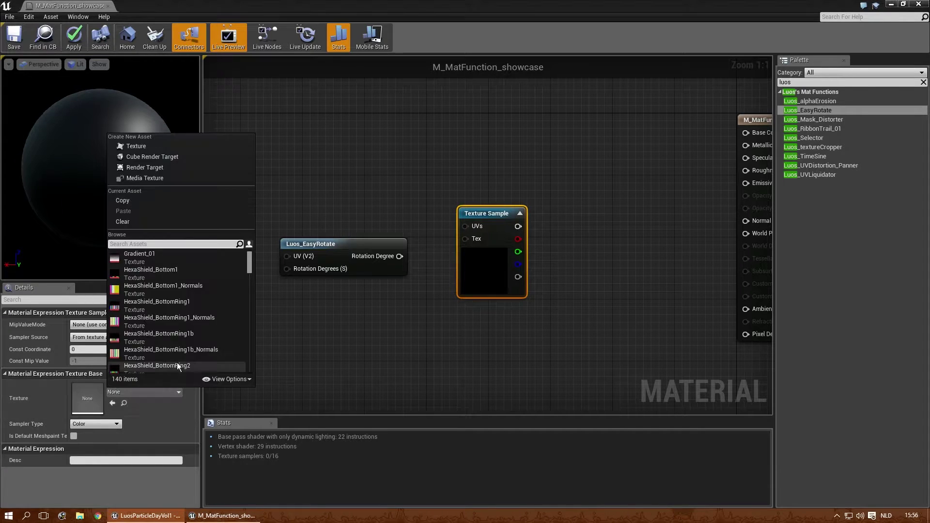
left_click(165, 320)
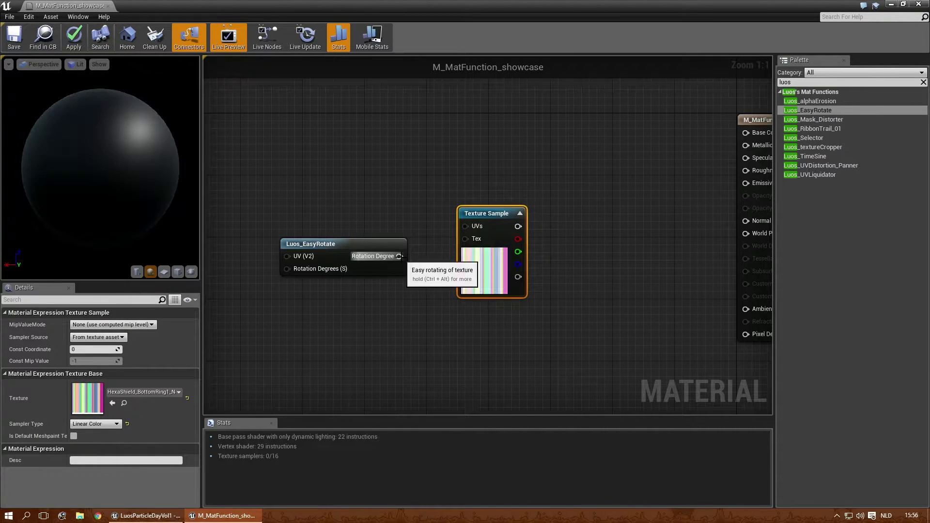
Connect Luos_EasyRotate's output to the Texture Sample's UVs and feed a new constant of 0 into Rotation Degrees.
left_click_drag(400, 256, 457, 226)
left_click_drag(325, 243, 325, 236)
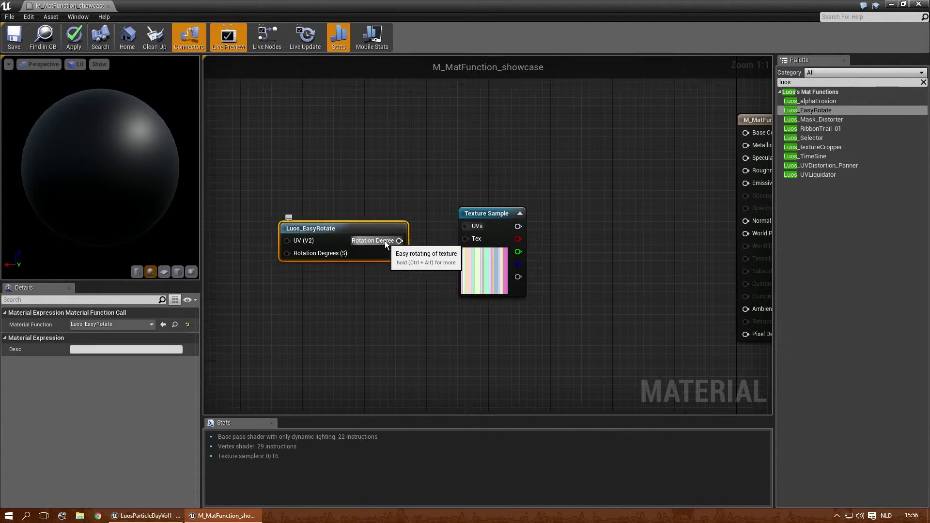
left_click_drag(399, 241, 466, 225)
right_click_drag(402, 150, 522, 170)
mouse_move(484, 246)
left_mouse_down()
mouse_move(470, 228)
mouse_move(469, 236)
left_mouse_up()
right_click_drag(313, 244, 321, 242)
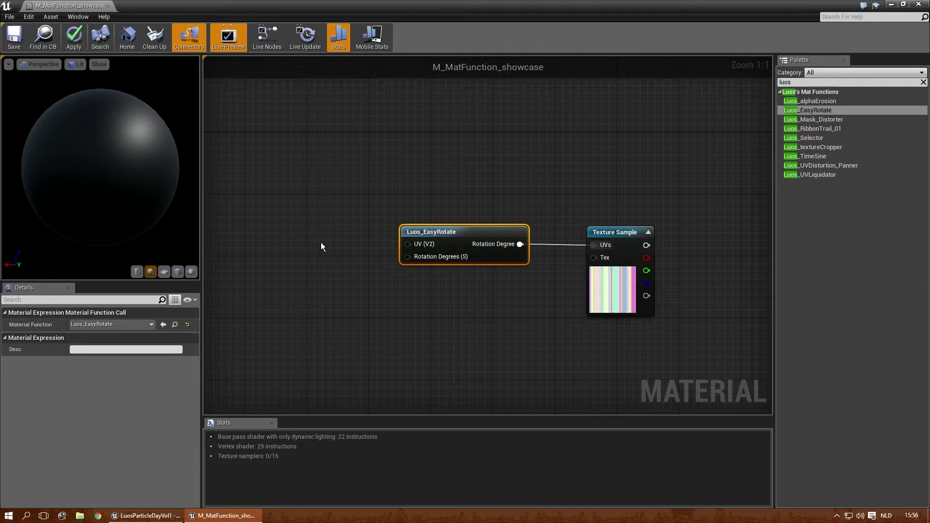
left_click(308, 241)
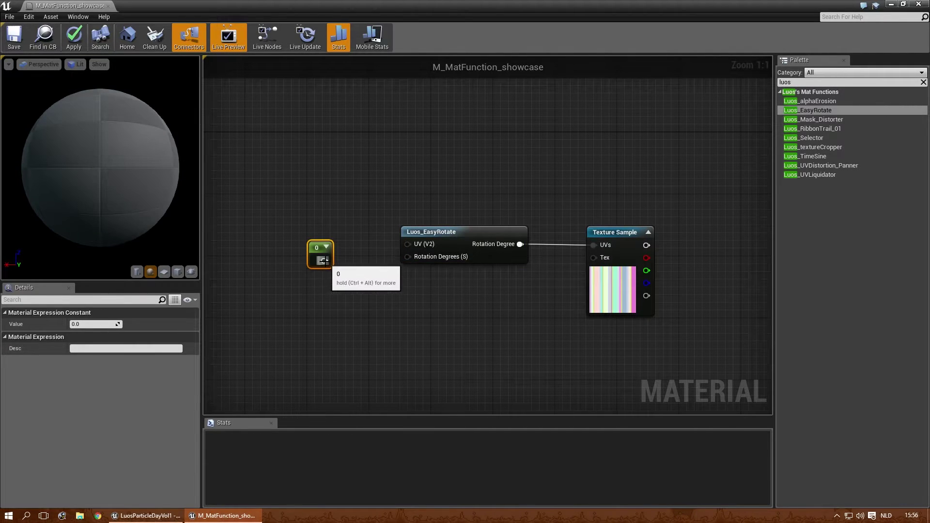
left_click_drag(323, 261, 407, 257)
Preview the Texture Sample node's output on a plane mesh.
right_click(627, 234)
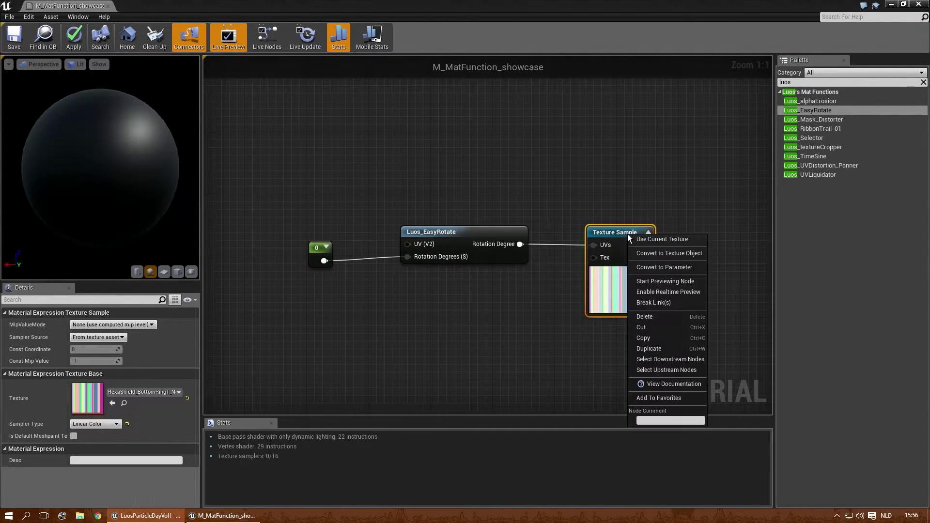
left_click(676, 280)
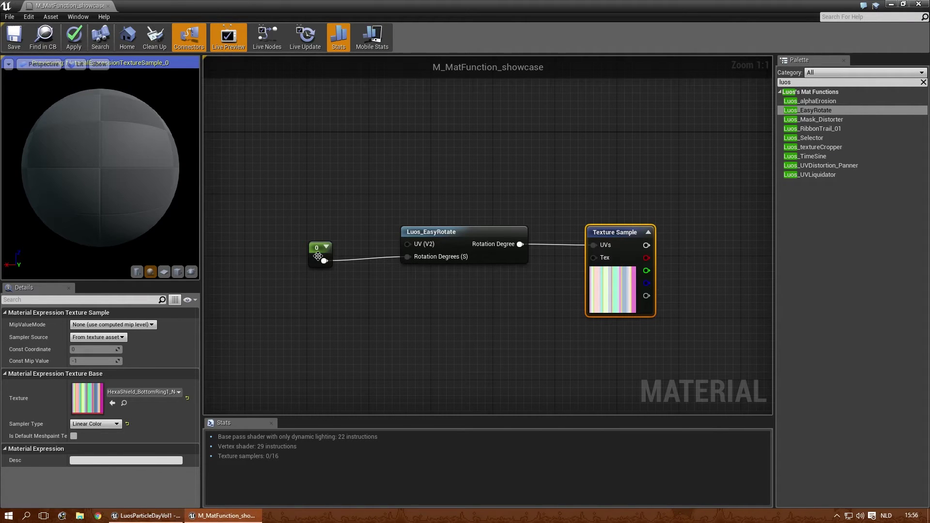
left_click(164, 272)
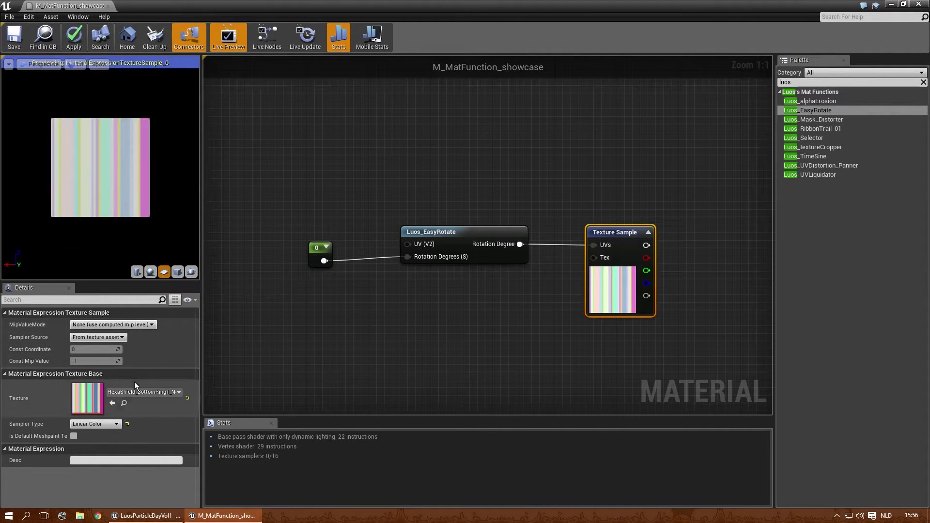
Try values of 90 and 45 in the constant driving Rotation Degrees to demonstrate the texture rotation.
left_click(318, 251)
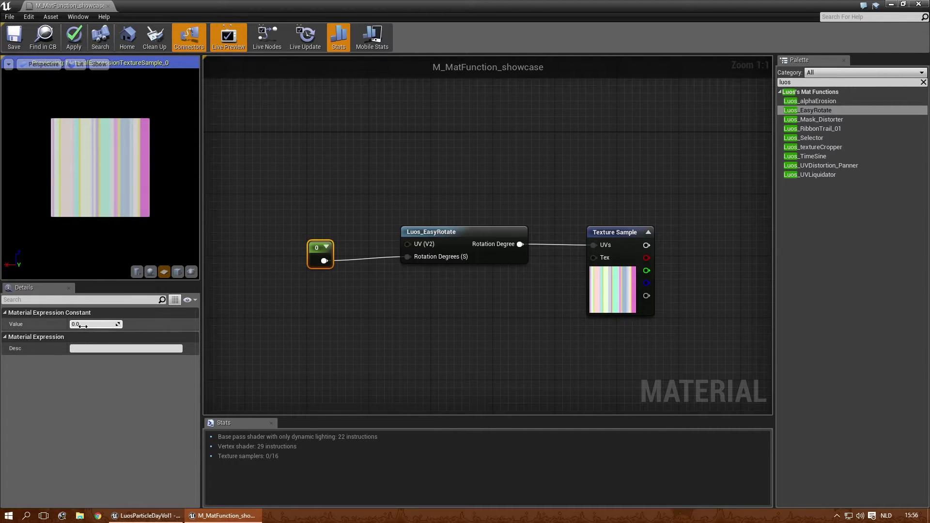
type("90")
key("Return")
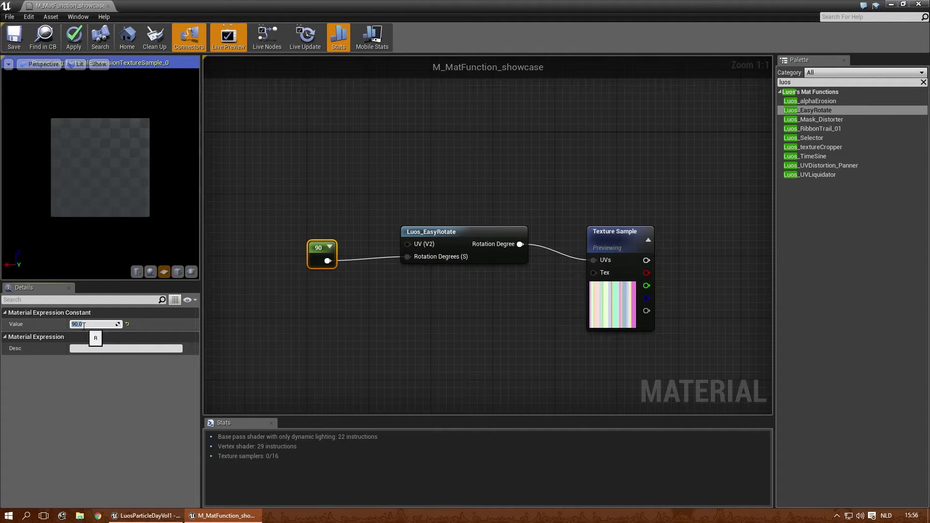
type("45")
key("Return")
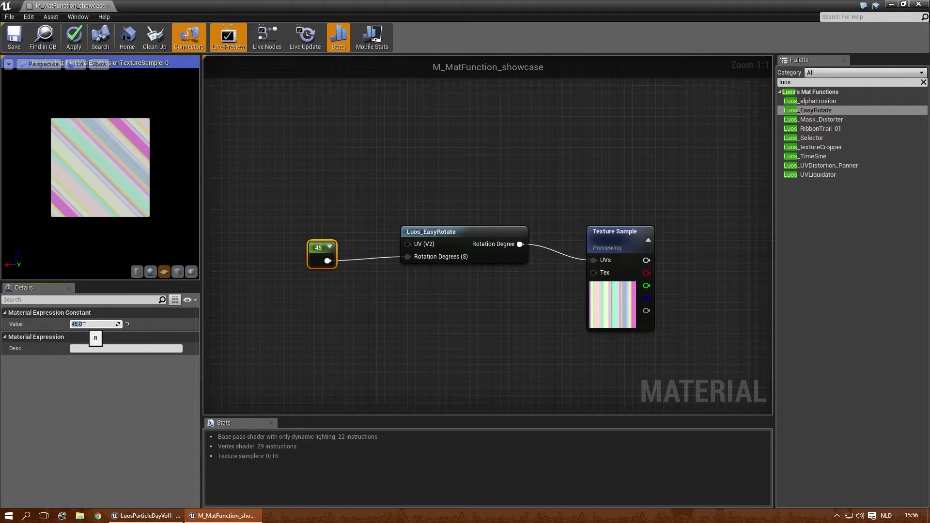
Add a Luos_TimeSine node, delete the rotation constant, and place the new node in its spot.
left_click(810, 161)
left_click_drag(810, 161, 303, 316)
left_click(313, 256)
key("Delete")
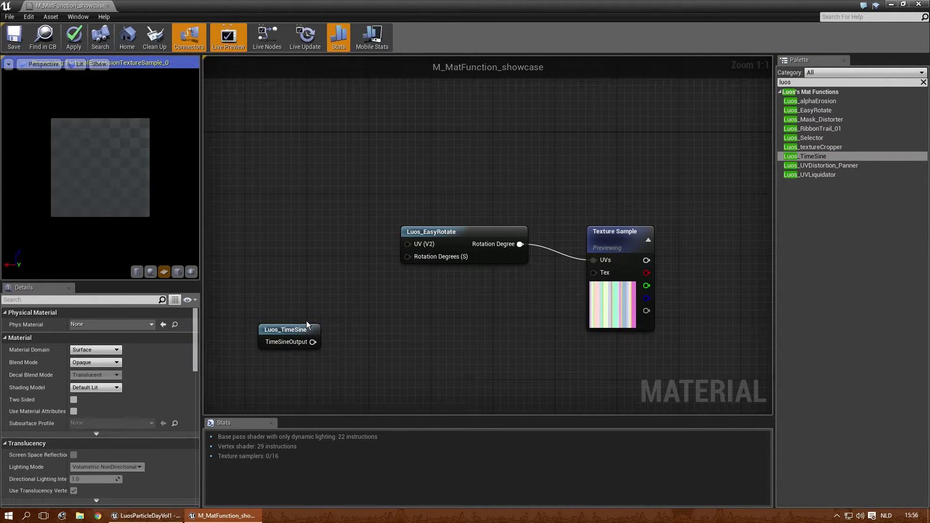
left_click_drag(306, 240, 307, 234)
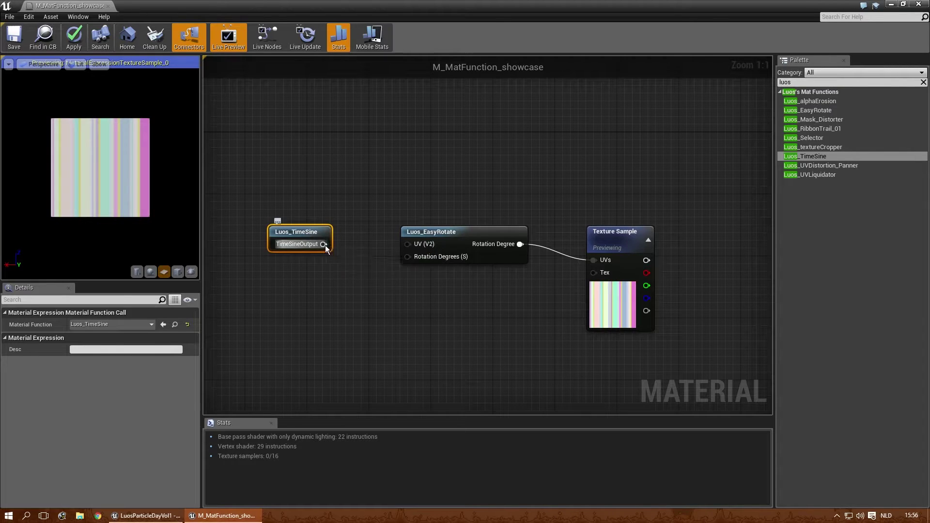
Connect TimeSineOutput to Luos_EasyRotate's Rotation Degrees input rather than UV, and enlarge the previewed texture.
left_click_drag(397, 244, 408, 244)
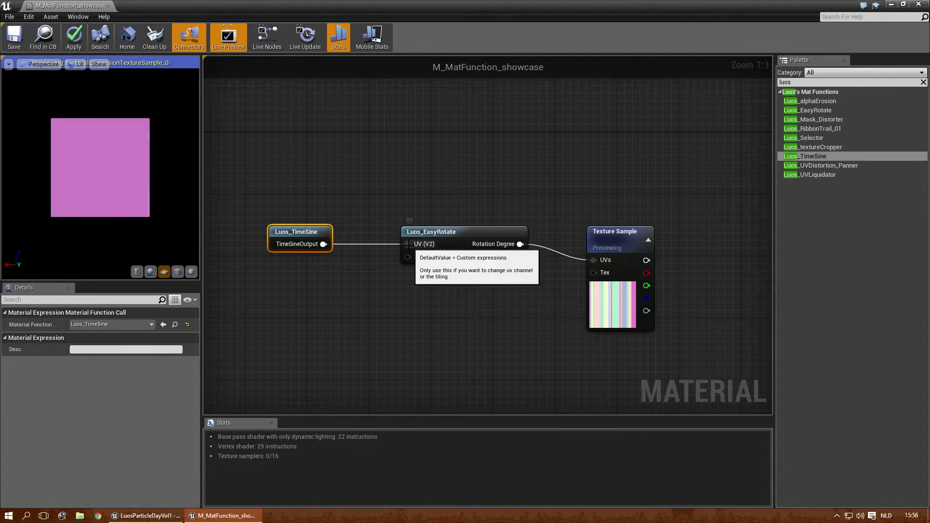
left_click(408, 245, "alt")
left_click_drag(323, 244, 330, 248)
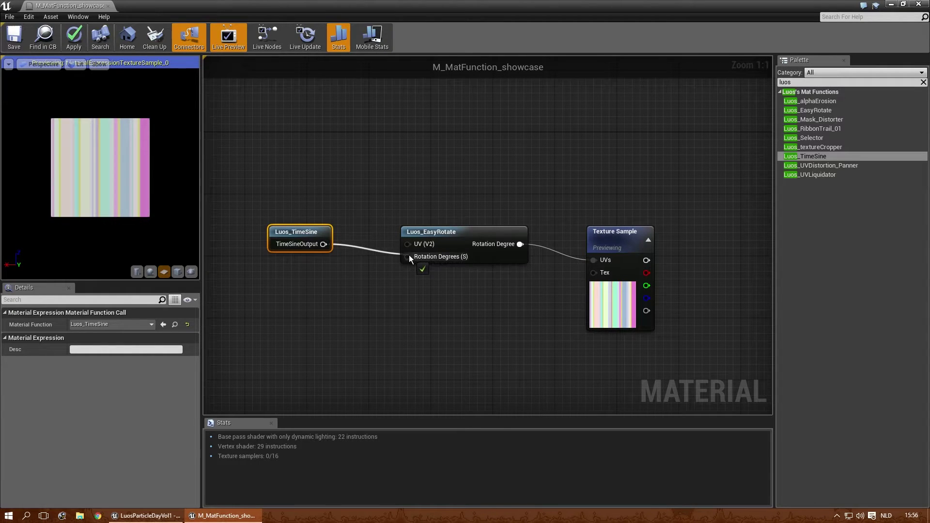
left_click_drag(409, 257, 409, 257)
left_click_drag(296, 232, 262, 246)
scroll(121, 198, "up", 3)
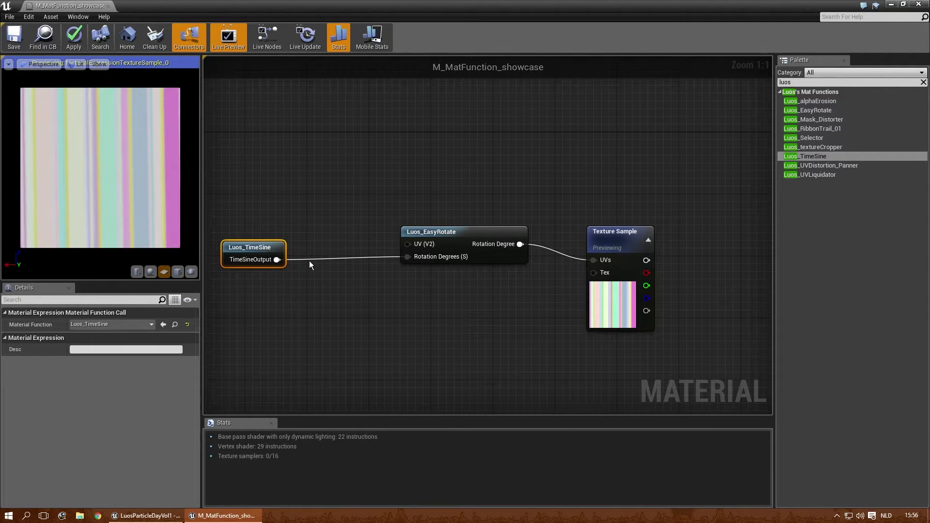
Insert a Multiply node between Luos_TimeSine and Luos_EasyRotate's Rotation Degrees, with Const B set to 10.
right_click_drag(348, 288, 367, 261)
left_click(367, 258)
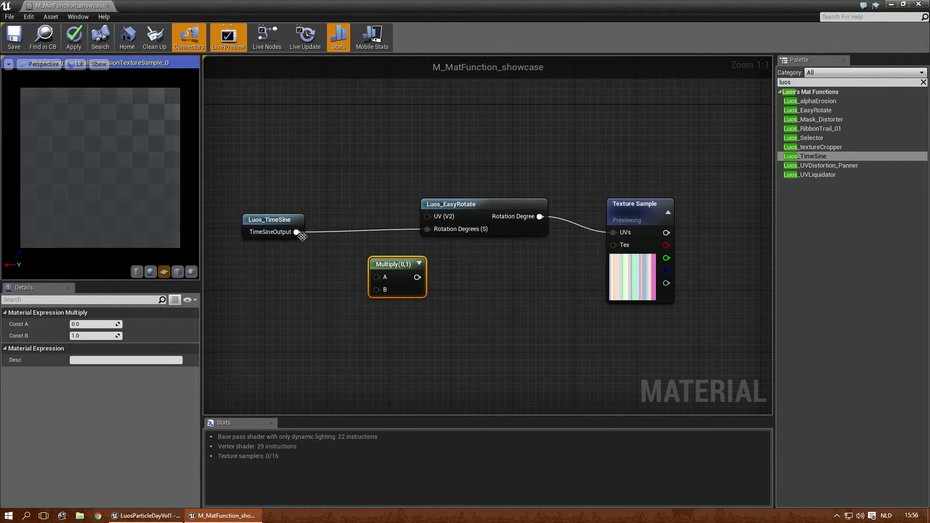
left_click_drag(296, 232, 427, 228)
left_click_drag(392, 264, 380, 251)
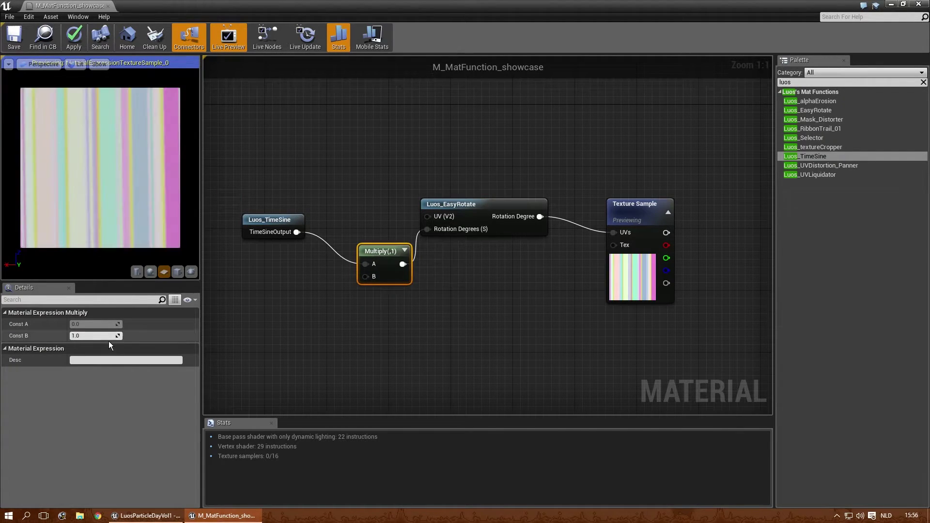
type("10")
key("Return")
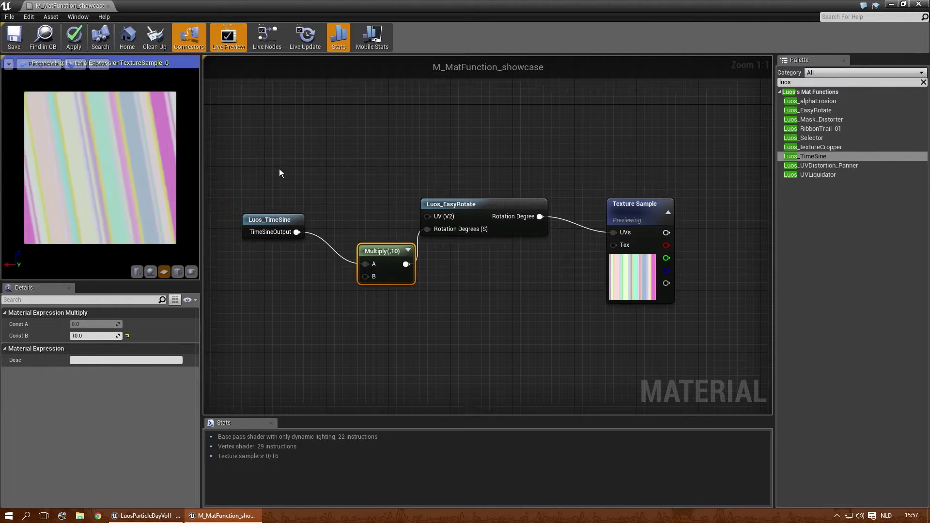
Replace the Luos_TimeSine, Multiply and Luos_EasyRotate nodes with a Luos_alphaErosion node placed below the Texture Sample.
left_click_drag(278, 168, 466, 314)
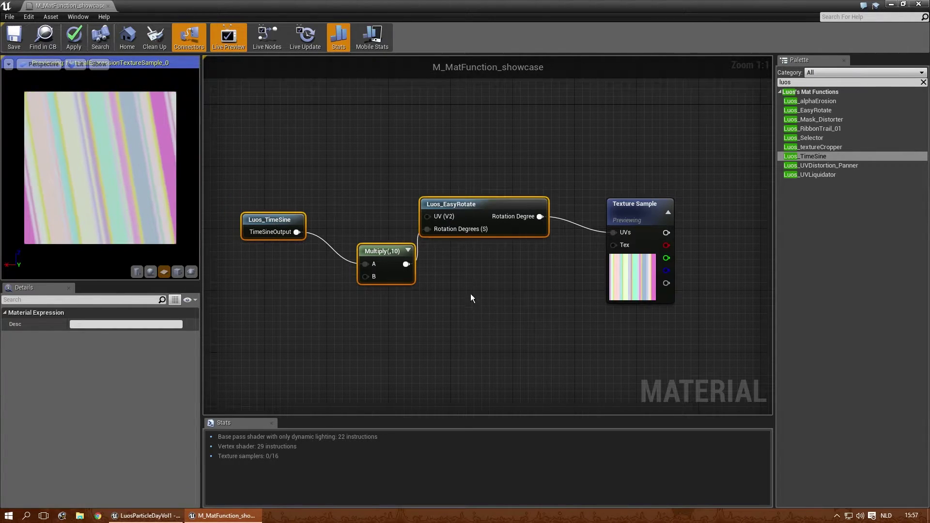
key("Delete")
left_click(823, 101)
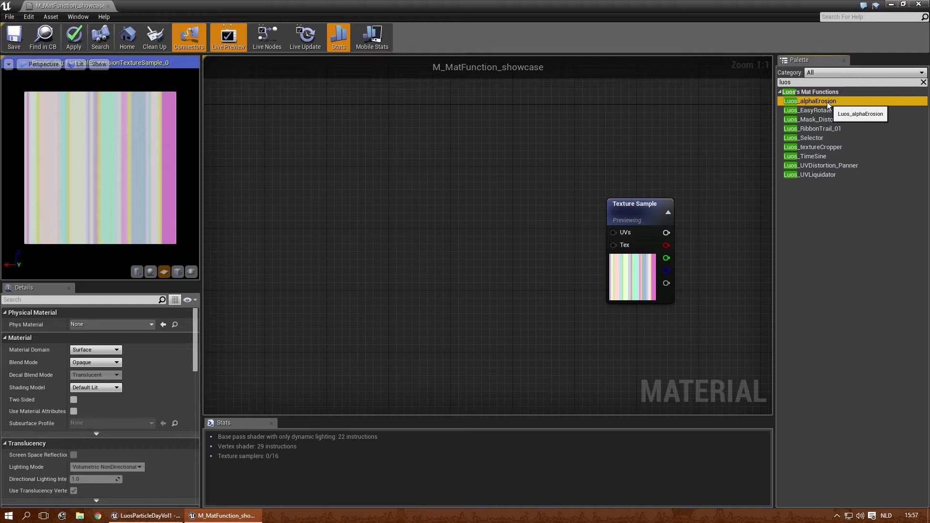
left_click_drag(826, 103, 457, 257)
left_click_drag(622, 203, 506, 133)
right_click_drag(598, 277, 524, 268)
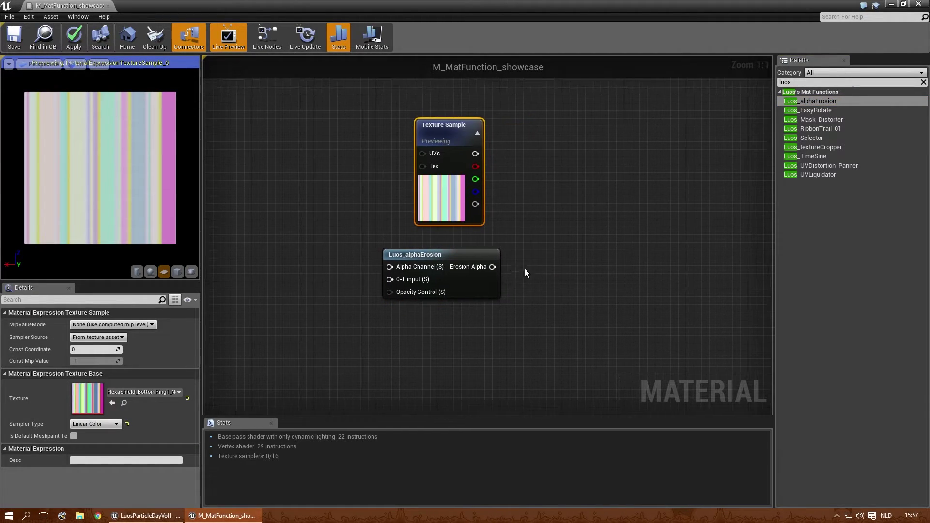
Add a Multiply node beside Luos_alphaErosion and assign the T_LParticle_Clouds_Masks_01 texture to the Texture Sample.
left_click(570, 245)
left_click_drag(594, 250, 595, 226)
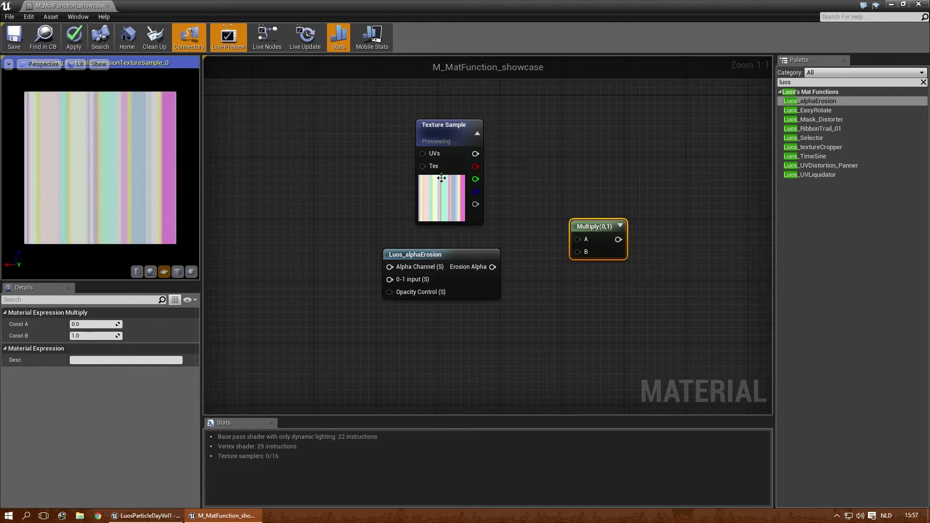
left_click(443, 125)
left_click(125, 393)
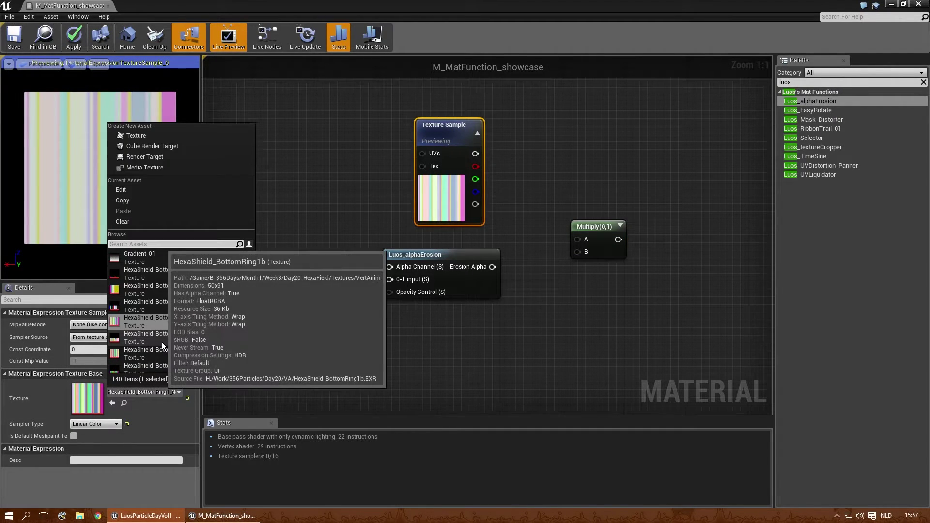
type("cloud")
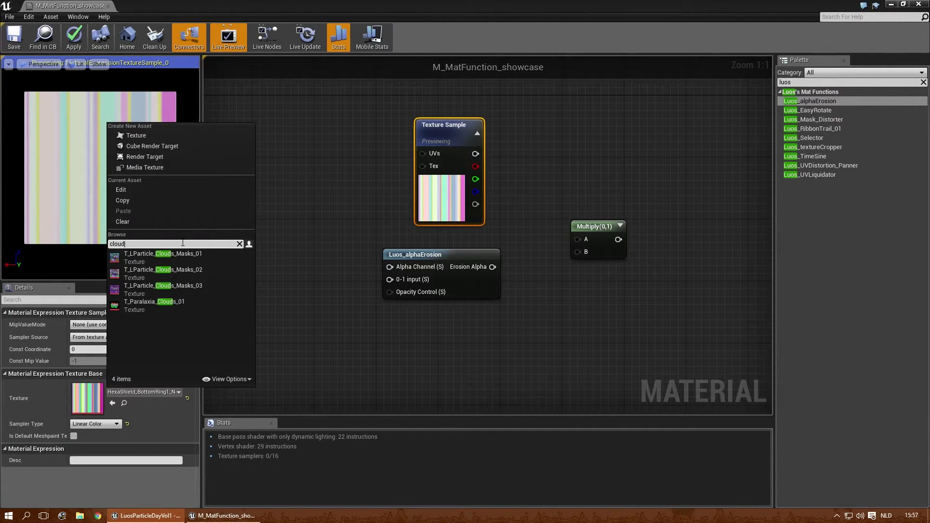
left_click(176, 257)
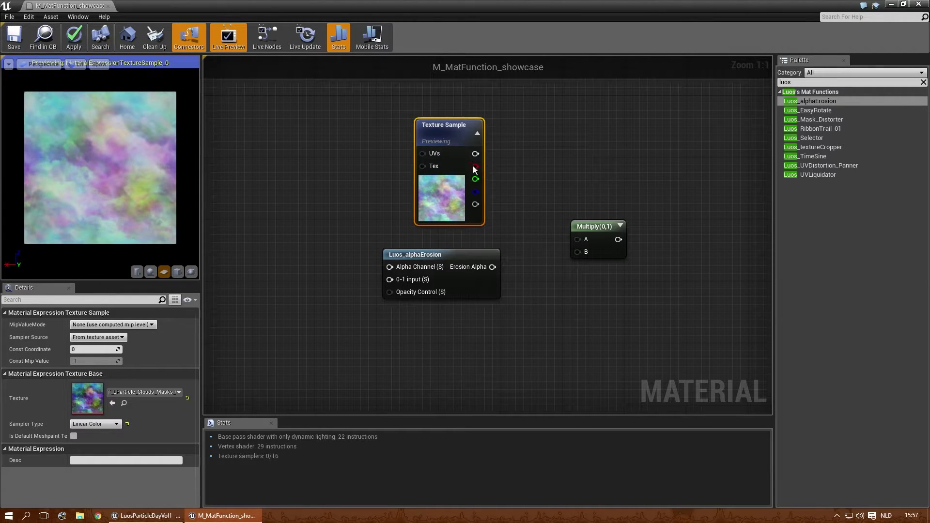
Connect the Texture Sample's red channel to Luos_alphaErosion's Alpha Channel, link Erosion Alpha to Multiply's A input, and preview the Multiply node.
left_click_drag(474, 167, 400, 262)
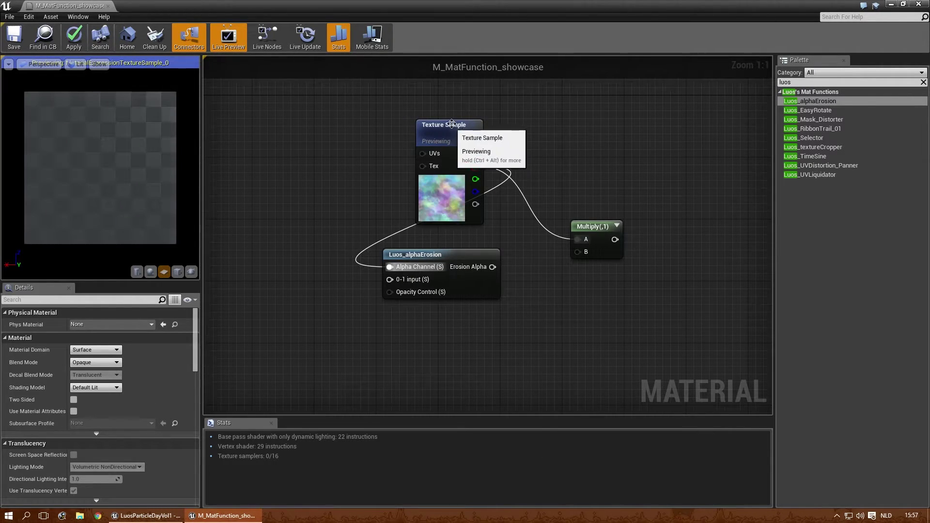
left_click_drag(436, 125, 304, 132)
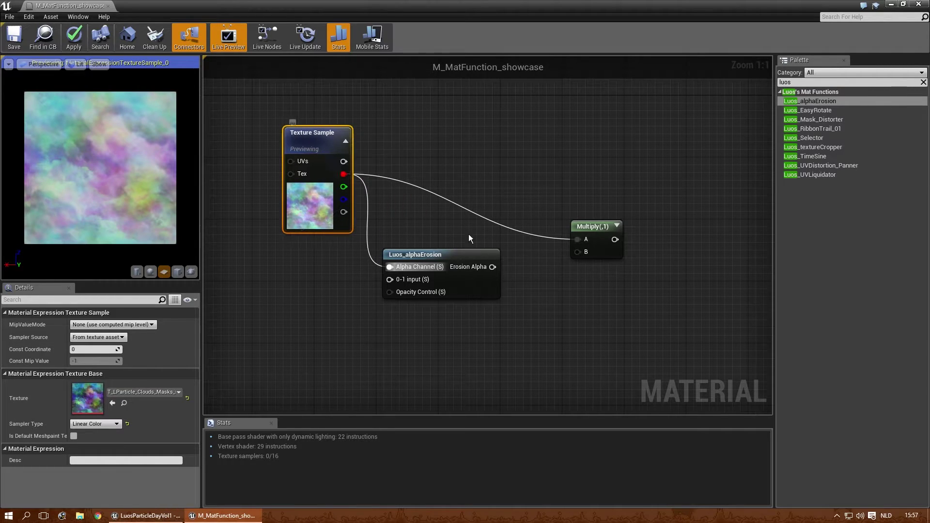
left_click_drag(583, 234, 577, 239)
right_click(581, 228)
left_click(584, 230)
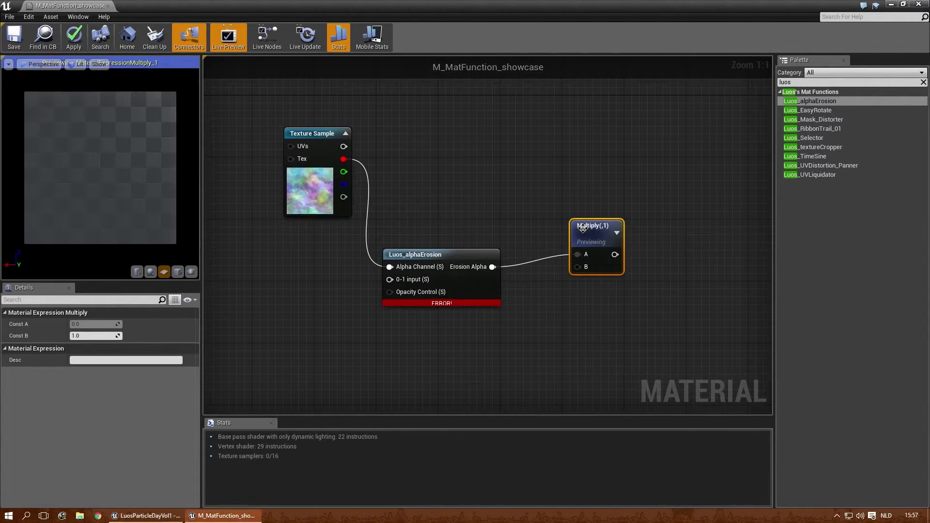
Add a Luos_TimeSine node, connect it to Luos_alphaErosion's 0-1 input, and view the erosion preview from an angle.
right_click_drag(324, 268, 400, 273)
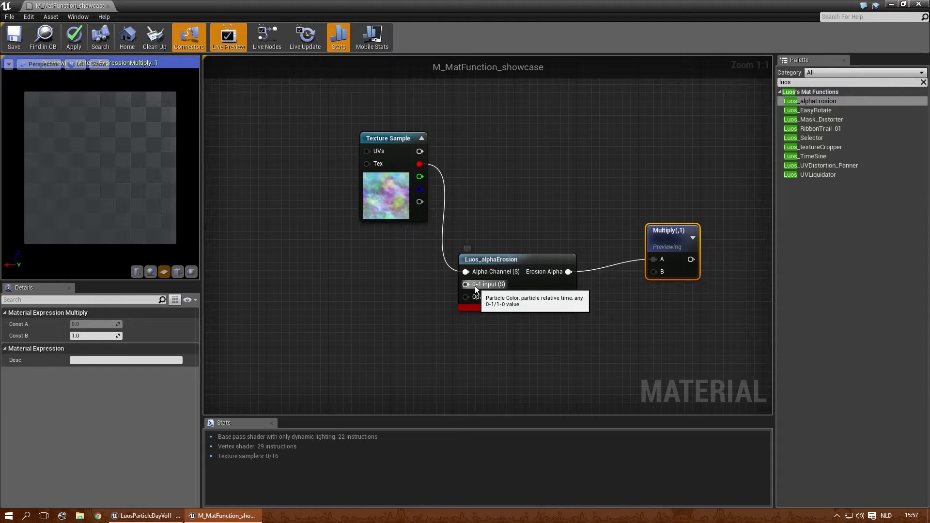
left_click_drag(814, 156, 344, 291)
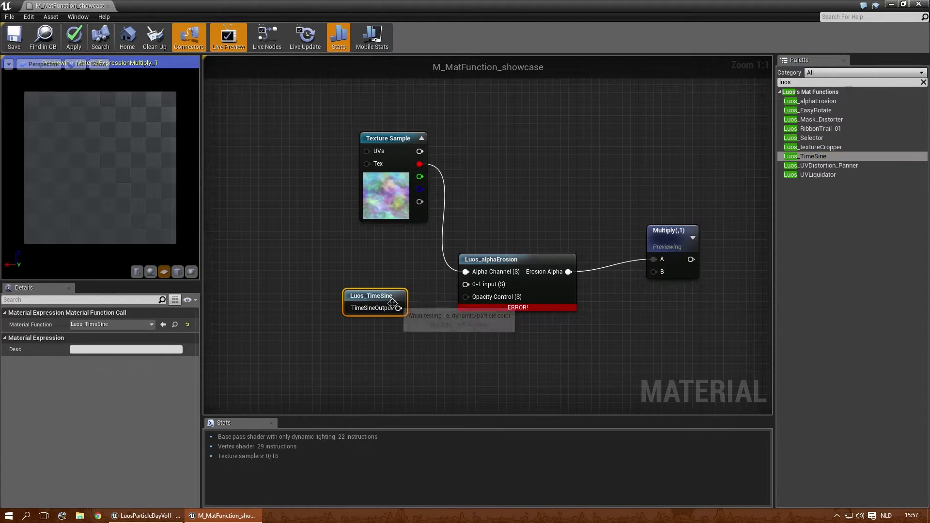
left_click_drag(398, 308, 438, 289)
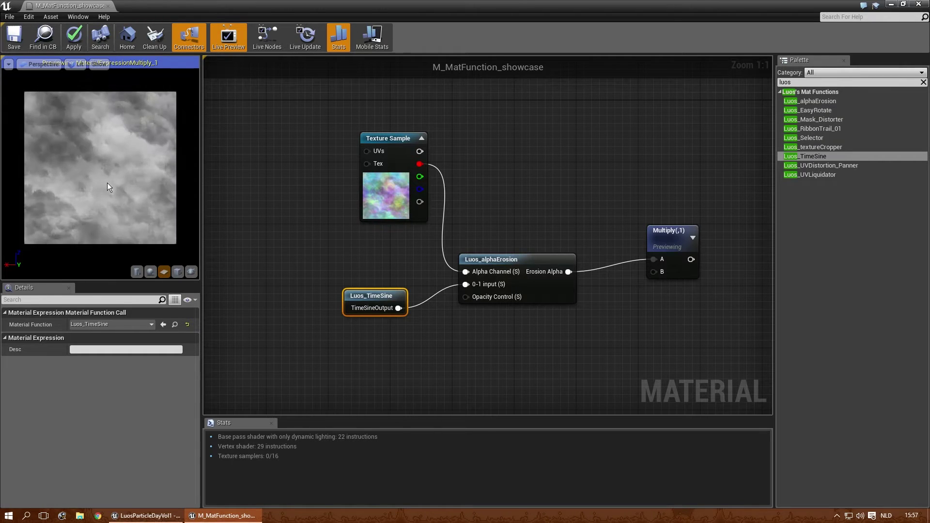
left_click_drag(108, 187, 93, 182)
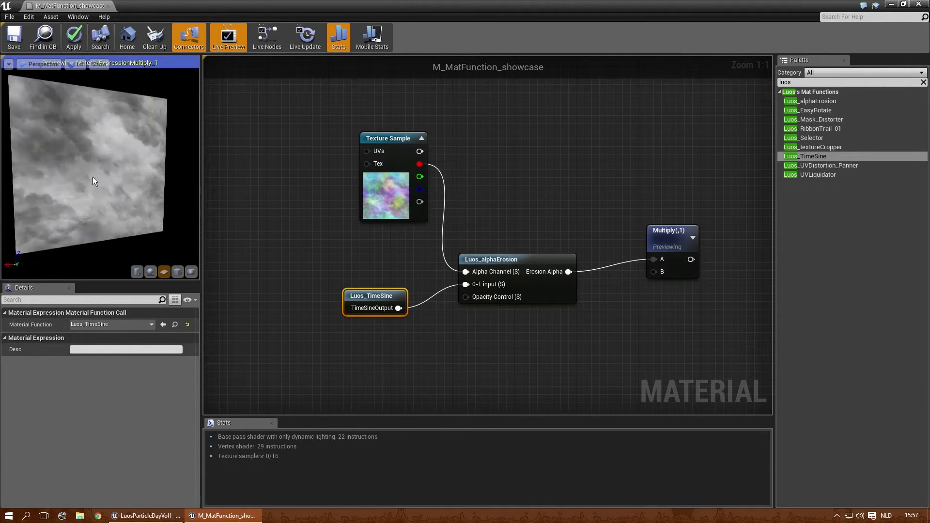
left_click_drag(93, 177, 78, 177)
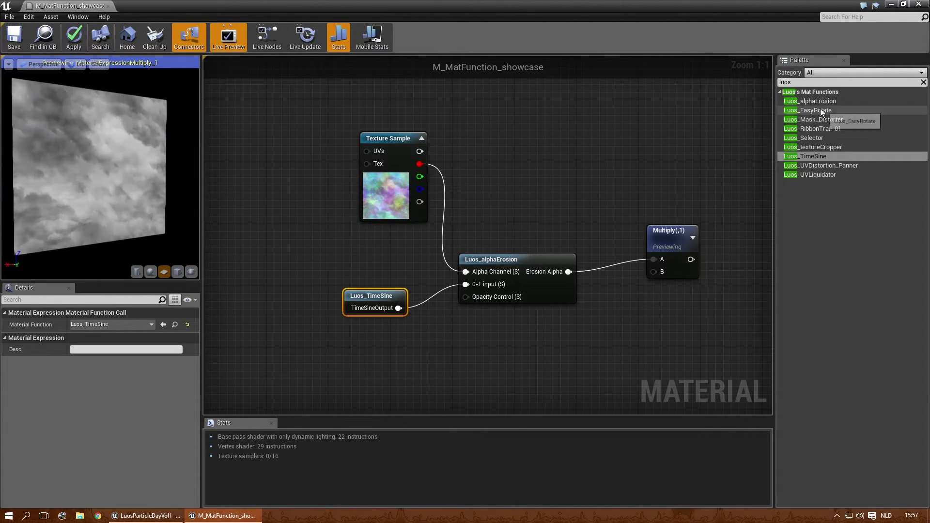
Replace the Luos_alphaErosion node with a Luos_Mask_Distorter node whose Result feeds Multiply's A input.
left_click_drag(835, 119, 524, 157)
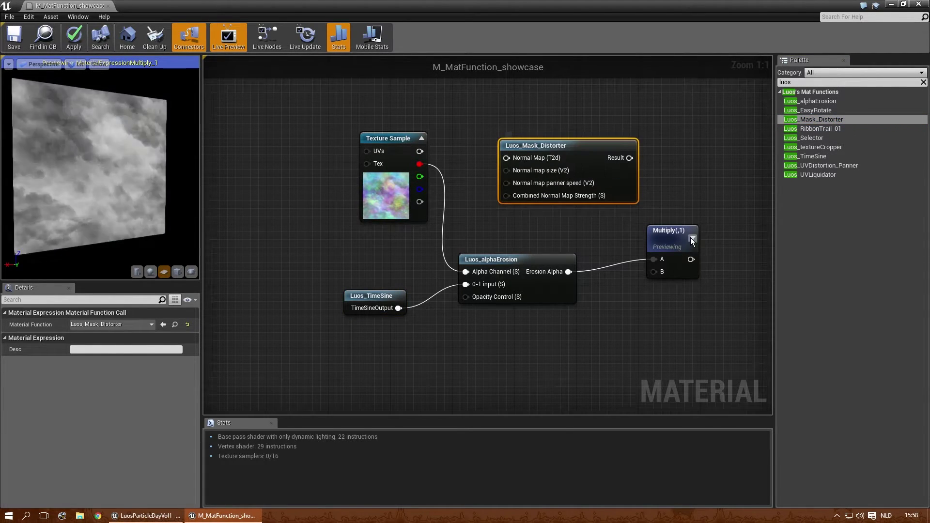
left_click_drag(675, 232, 687, 239)
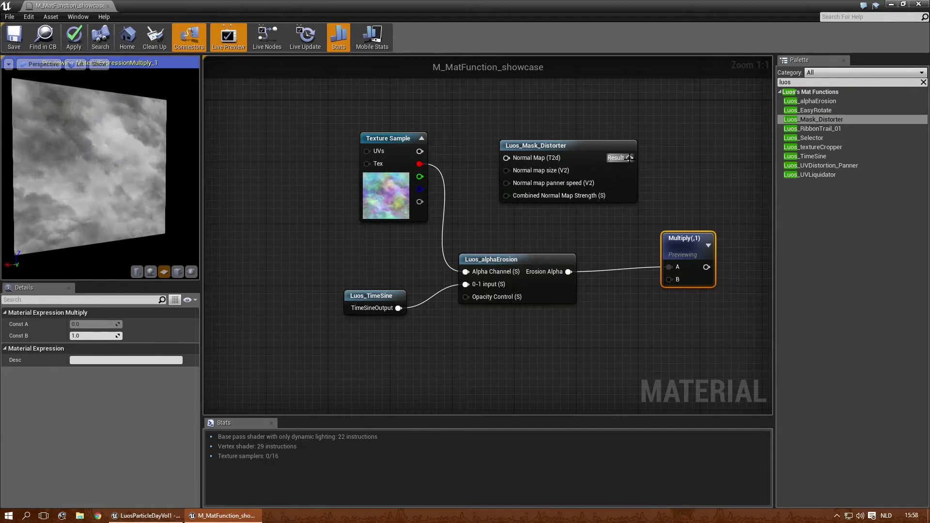
left_click_drag(630, 158, 652, 218)
left_click_drag(670, 269, 670, 269)
left_click(537, 265)
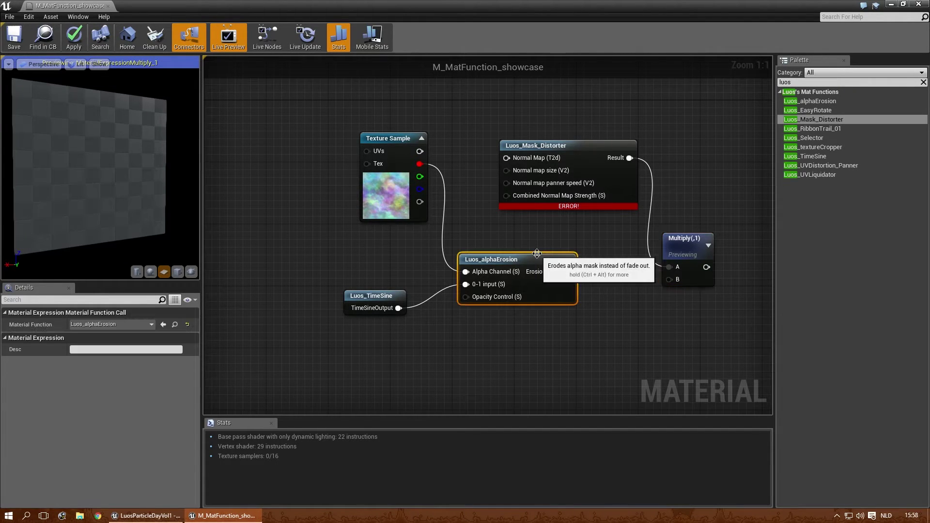
key("Delete")
Replace the clouds Texture Sample with a new one that uses the Norm_03_Normal texture.
right_click_drag(451, 176, 454, 219)
left_click(402, 190)
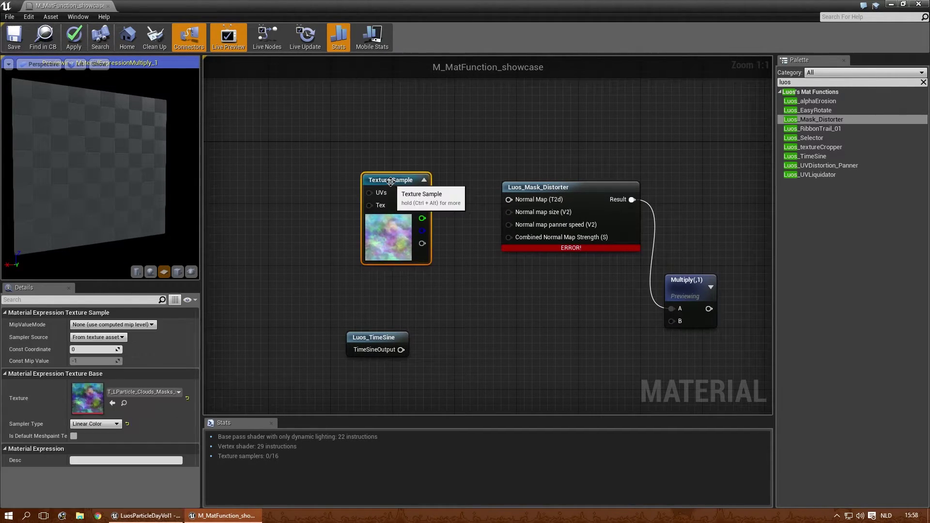
key("ctrl+x")
key("ctrl+v")
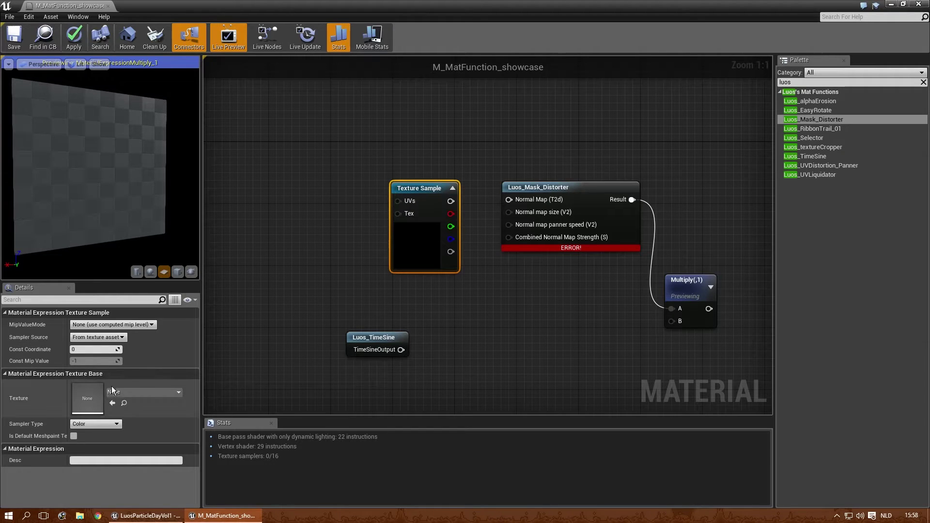
left_click(122, 392)
type("Norm_")
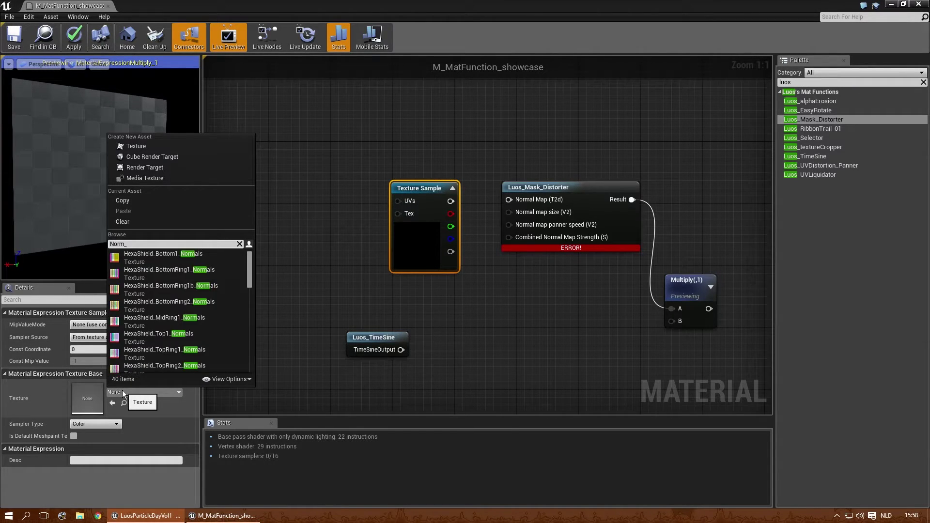
scroll(154, 286, "up", 3)
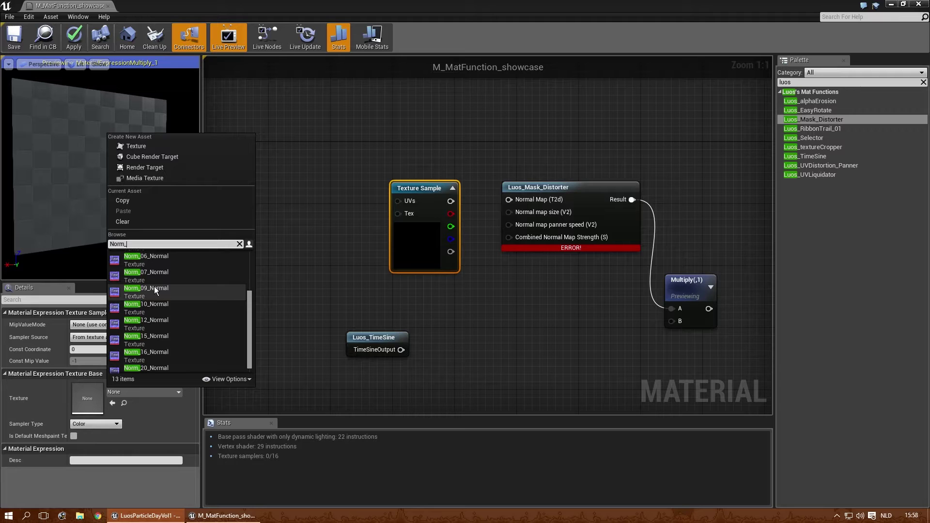
left_click(153, 287)
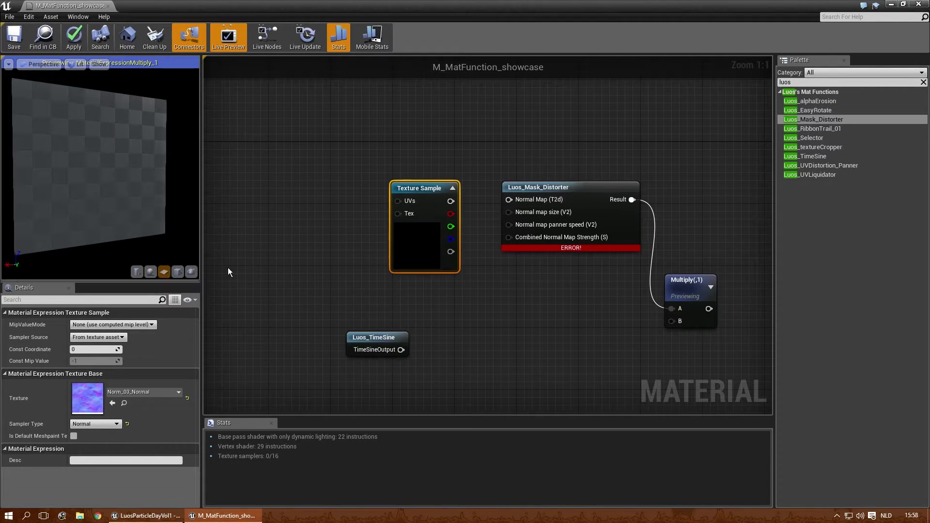
Convert the normal-map Texture Sample to a Texture Object and connect it to Luos_Mask_Distorter's Normal Map input.
right_click(431, 187)
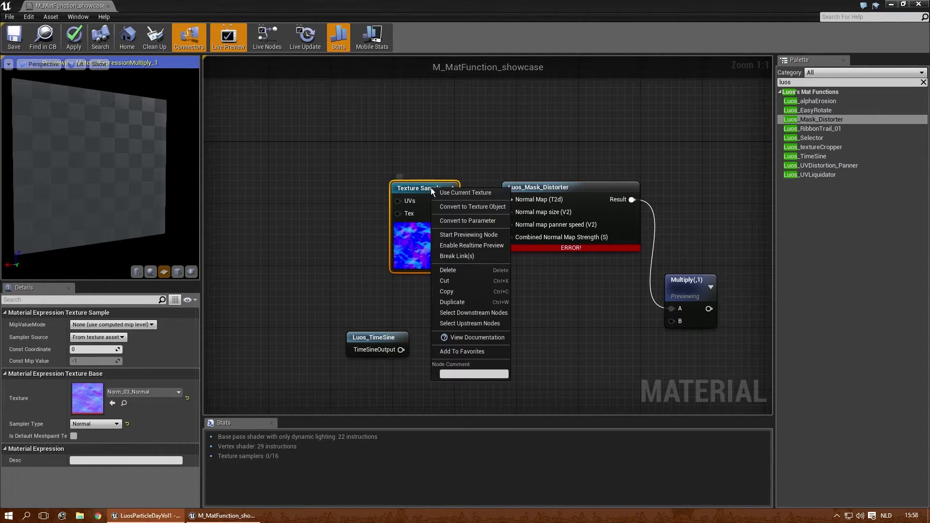
left_click(480, 207)
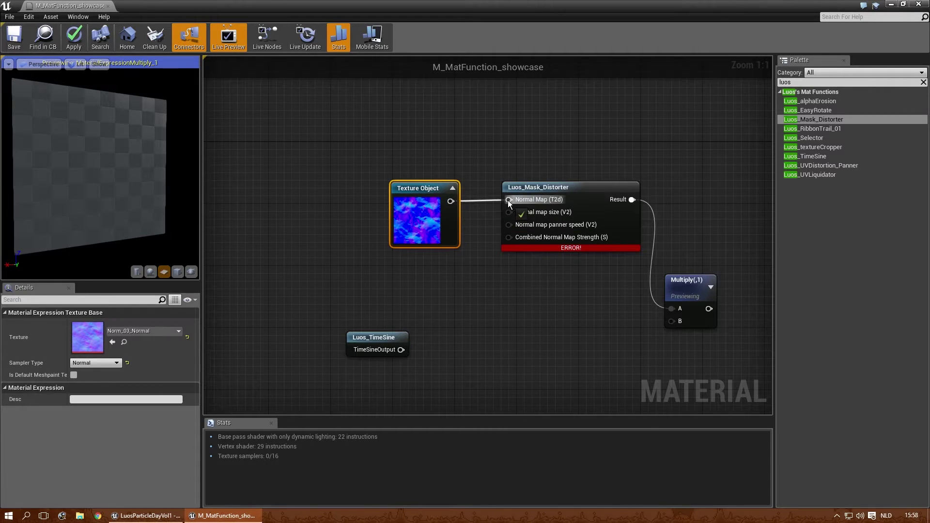
left_click_drag(509, 202, 509, 201)
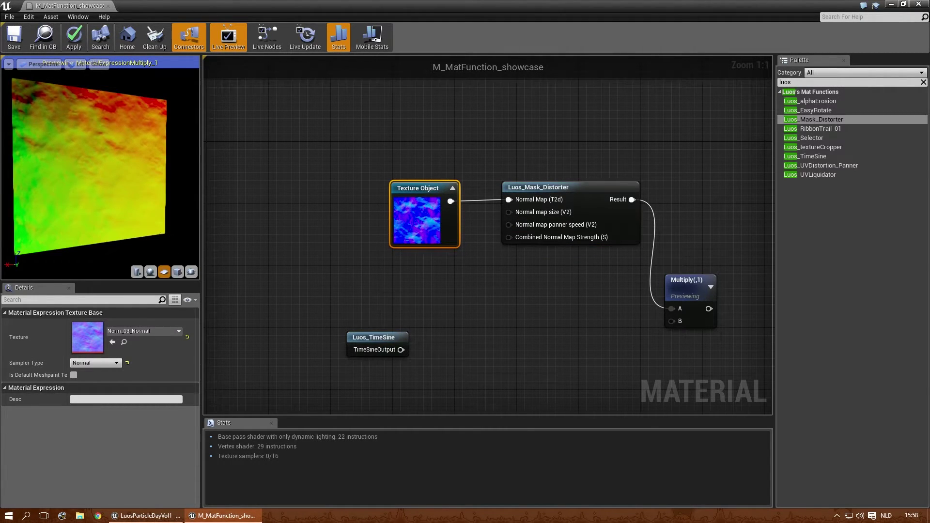
right_click_drag(439, 324, 345, 308)
mouse_move(85, 161)
left_mouse_down()
mouse_move(114, 159)
mouse_move(100, 161)
left_mouse_up()
Add a Texture Sample beside Luos_Mask_Distorter and assign a T_LParticle_Clouds_Masks texture to it.
right_click_drag(617, 196, 563, 199)
key("t")
left_click(563, 199)
left_click_drag(564, 200, 554, 184)
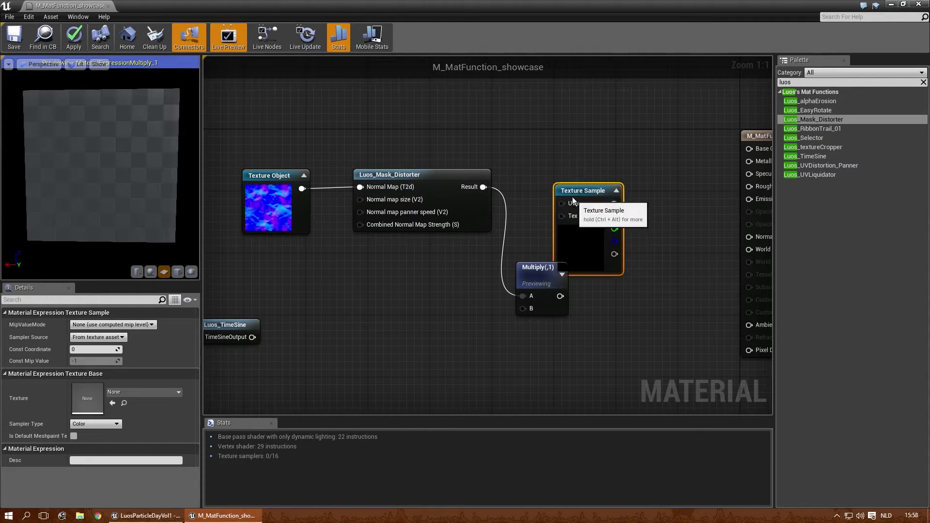
left_click(135, 391)
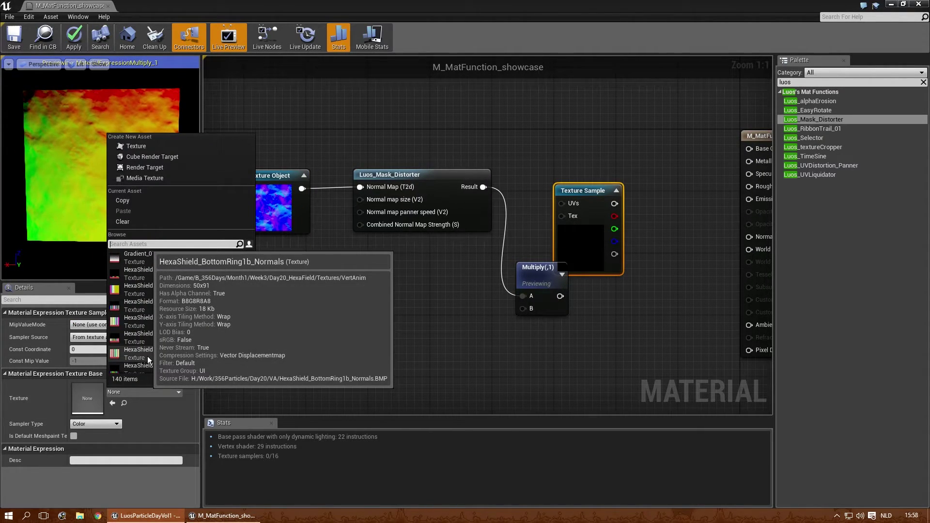
type("clouds")
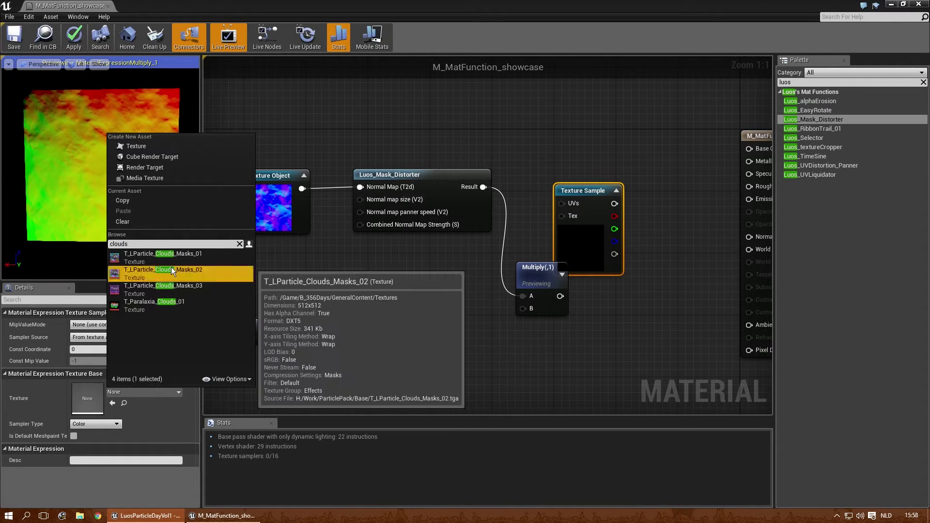
left_click(166, 286)
Connect Luos_Mask_Distorter's Result to the Texture Sample's UVs and the sample's color output to Multiply's A input, then enlarge the preview.
left_click_drag(527, 272, 504, 295)
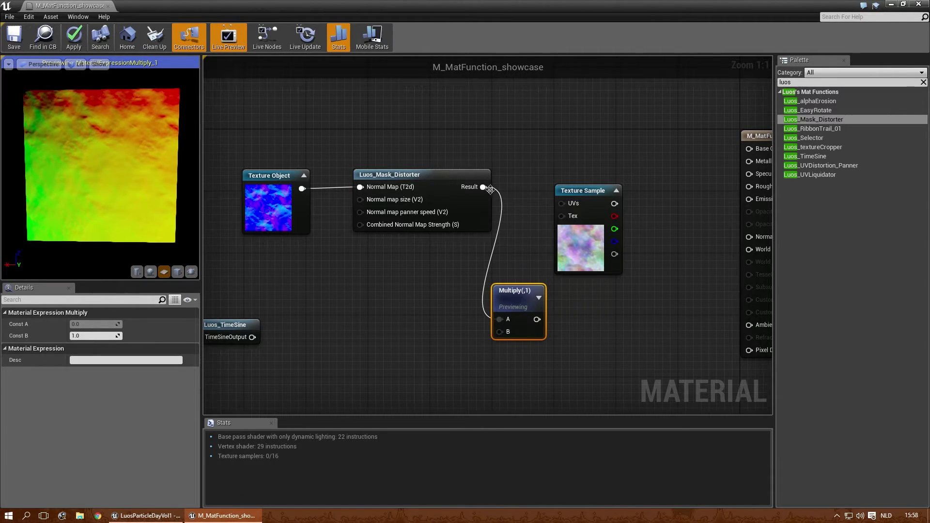
left_click_drag(483, 187, 677, 237)
right_click_drag(104, 183, 103, 158)
mouse_move(151, 179)
left_mouse_down()
mouse_move(116, 178)
mouse_move(184, 180)
mouse_move(152, 179)
left_mouse_up()
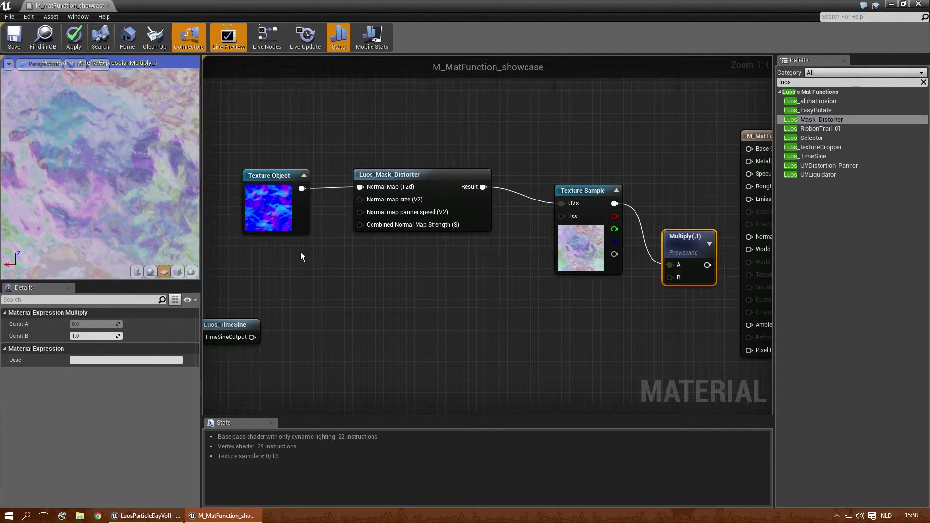
Add a Luos_RibbonTrail_01 node below the Multiply node.
scroll(492, 268, "down", 2)
left_click_drag(294, 141, 641, 291)
left_click_drag(638, 248, 539, 231)
left_click(446, 283)
right_click_drag(446, 283, 527, 267)
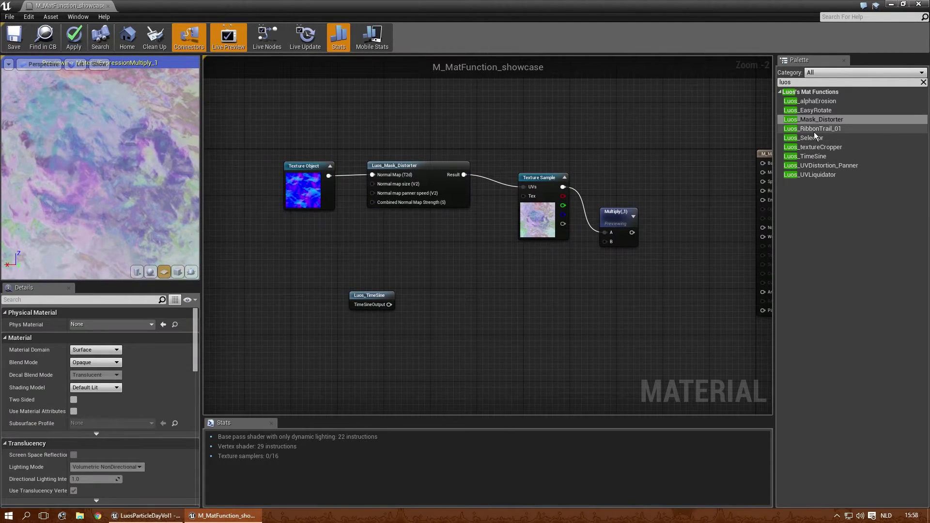
left_click_drag(815, 130, 626, 302)
scroll(533, 310, "up", 2)
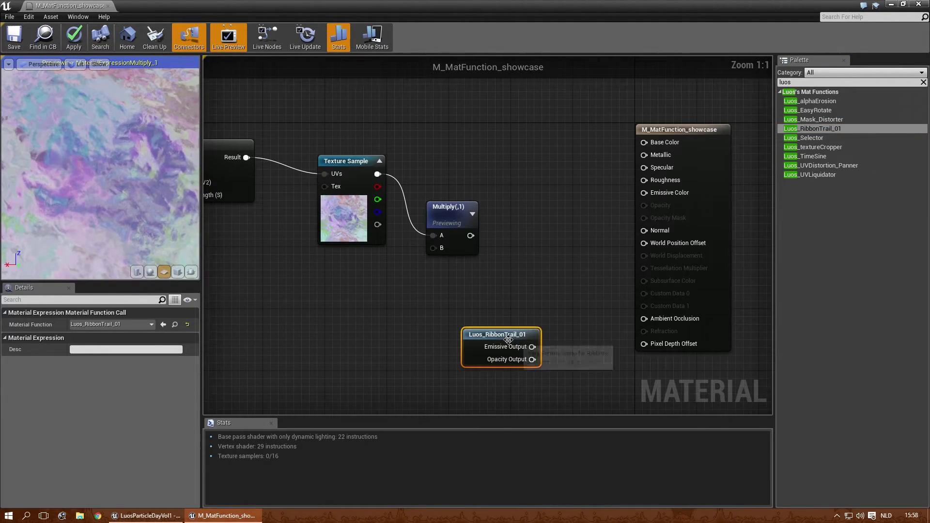
left_click_drag(494, 334, 496, 300)
Set the material's Blend Mode to Translucent.
left_click(252, 313)
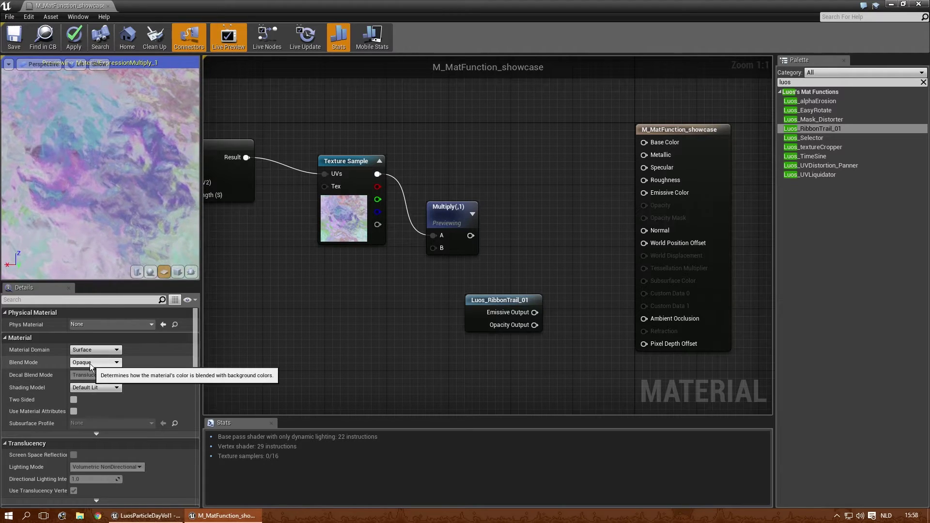
left_click(89, 364)
left_click(102, 383)
Connect Luos_RibbonTrail_01's outputs to the material's Emissive Color and Opacity, and stop previewing the Multiply node.
right_click_drag(314, 322, 261, 344)
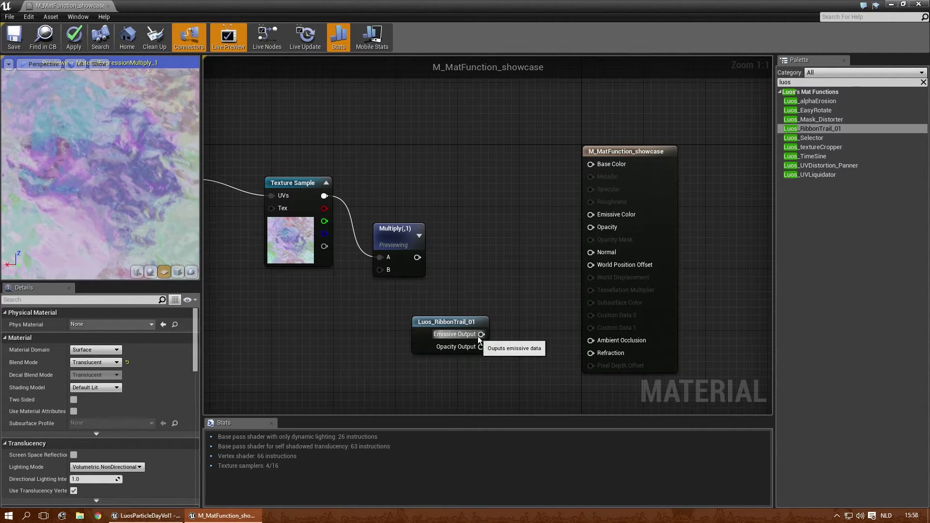
left_click_drag(481, 335, 596, 214)
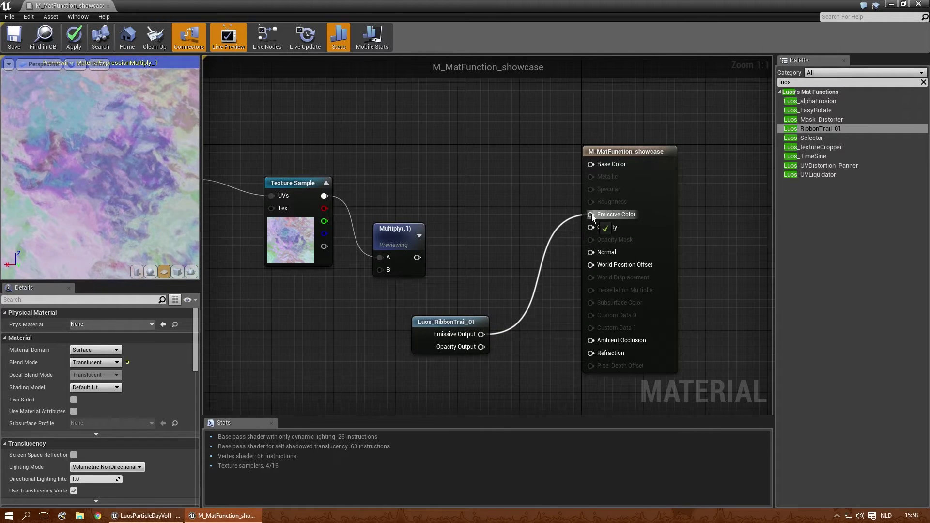
left_click_drag(481, 347, 590, 227)
right_click(394, 233)
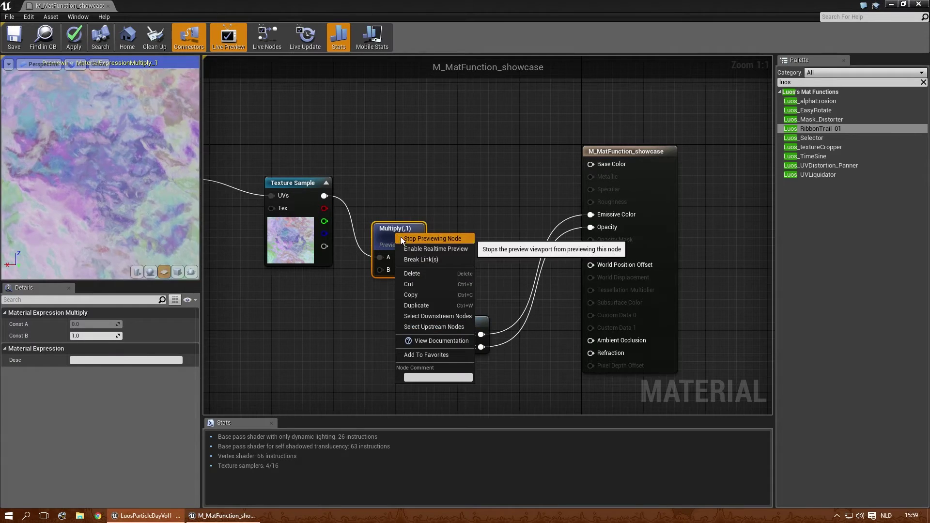
left_click(400, 237)
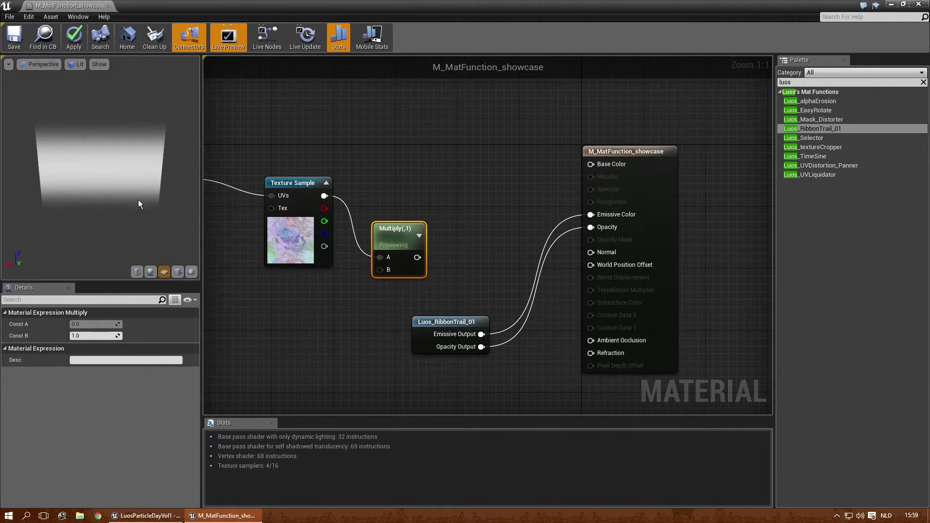
left_click_drag(138, 200, 138, 187)
Add a Luos_Selector node in the empty area below the existing nodes.
right_click_drag(353, 310, 484, 313)
scroll(483, 312, "down", 2)
right_click_drag(417, 331, 435, 321)
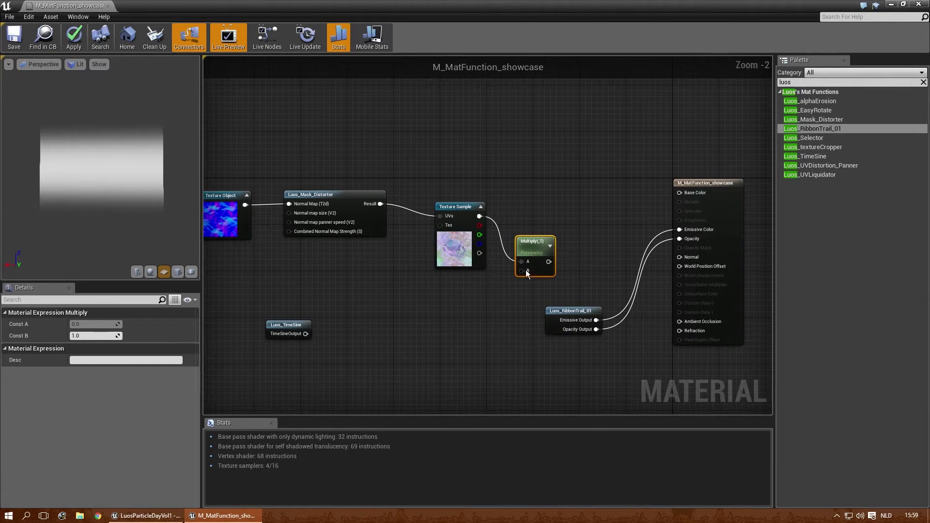
left_click_drag(818, 137, 407, 334)
right_click_drag(425, 341, 519, 234)
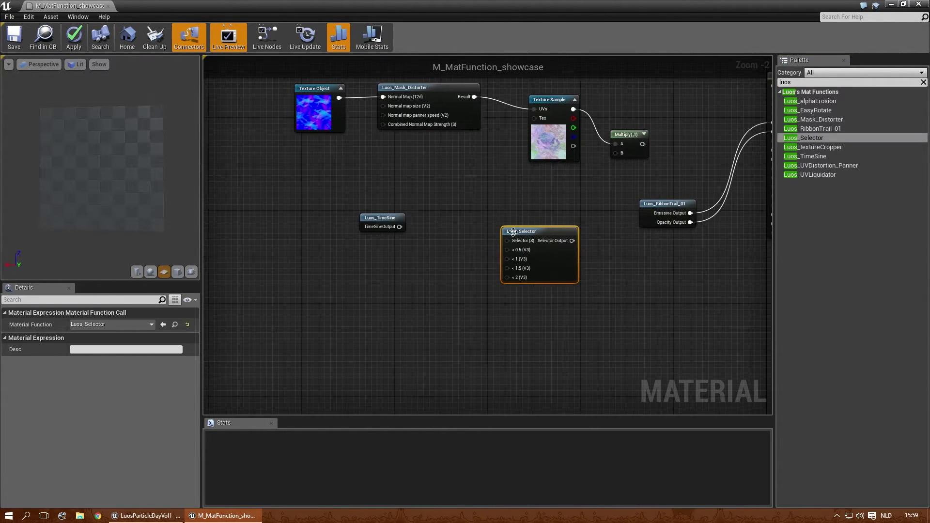
left_click_drag(519, 234, 500, 264)
scroll(499, 264, "up", 2)
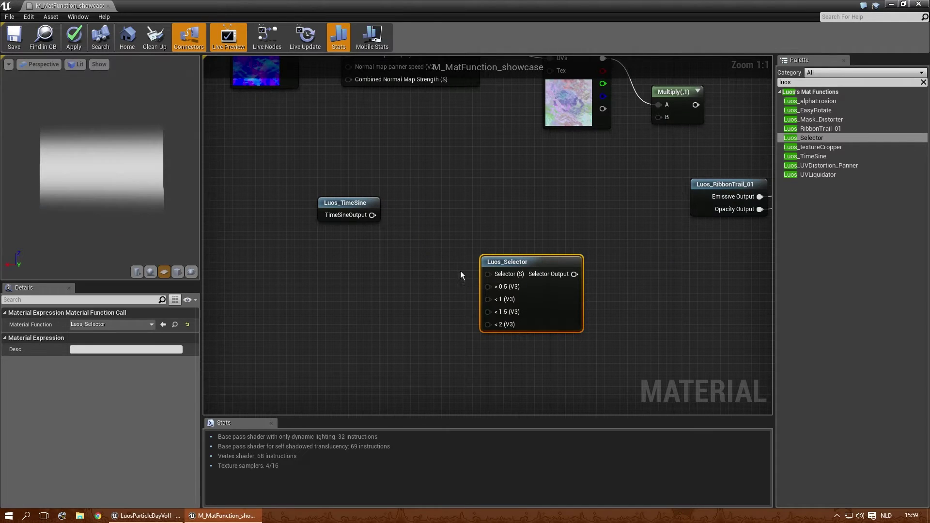
Move the clouds Texture Sample beside Luos_Selector, below Luos_TimeSine, and disconnect its output from Multiply.
right_click_drag(431, 287, 465, 339)
left_click_drag(612, 110, 378, 315)
left_click(399, 321, "alt")
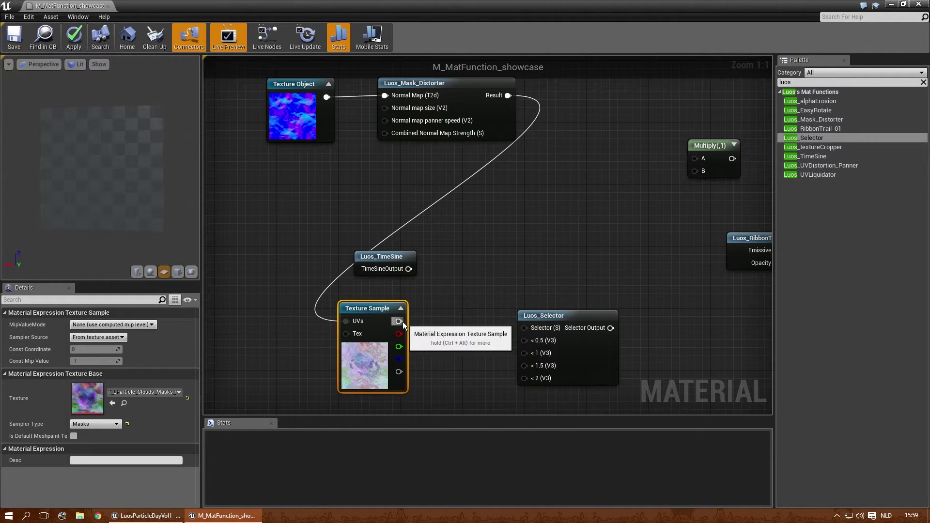
Disconnect the clouds Texture Sample's UVs and connect its red, green, blue and alpha outputs to Luos_Selector's < 0.5, < 1, < 1.5 and < 2 inputs.
left_click(346, 321, "alt")
left_click_drag(398, 333, 516, 341)
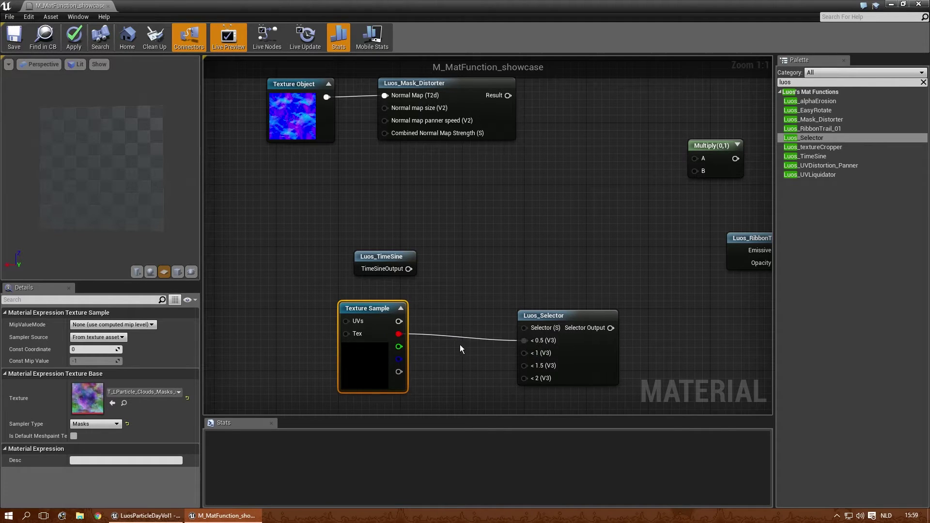
left_click_drag(399, 346, 524, 352)
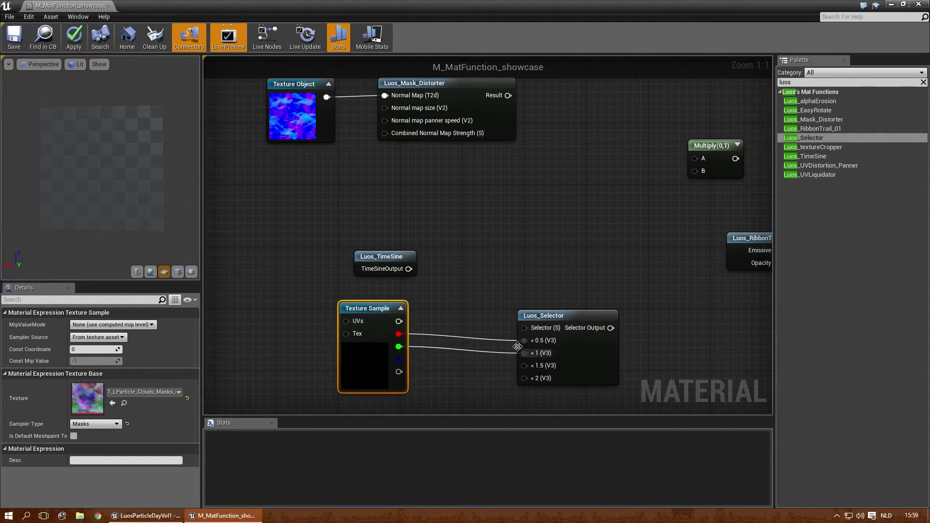
left_click_drag(397, 359, 524, 365)
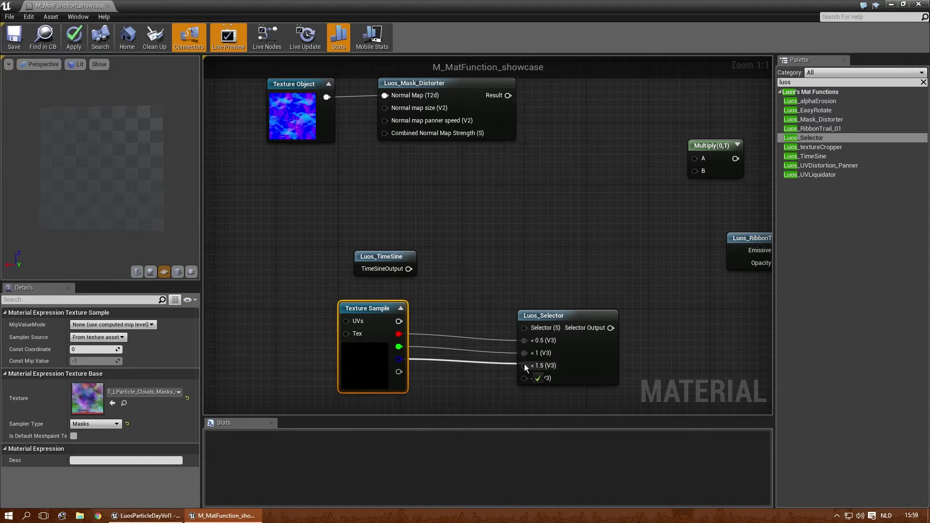
left_click_drag(399, 371, 411, 373)
left_click_drag(522, 378, 522, 378)
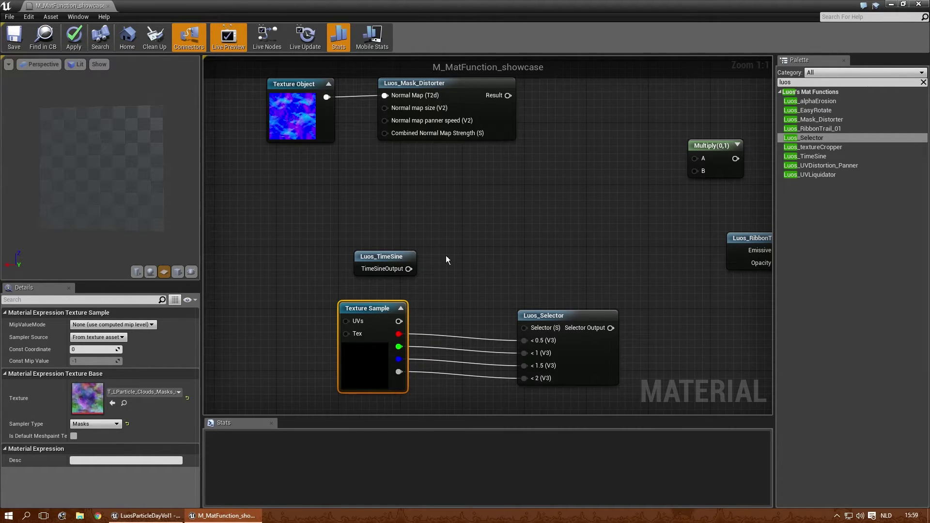
Feed Luos_TimeSine through a new Multiply node with Const B set to 2 into Luos_Selector's Selector input.
left_click_drag(402, 257, 425, 248)
right_click_drag(493, 275, 437, 213)
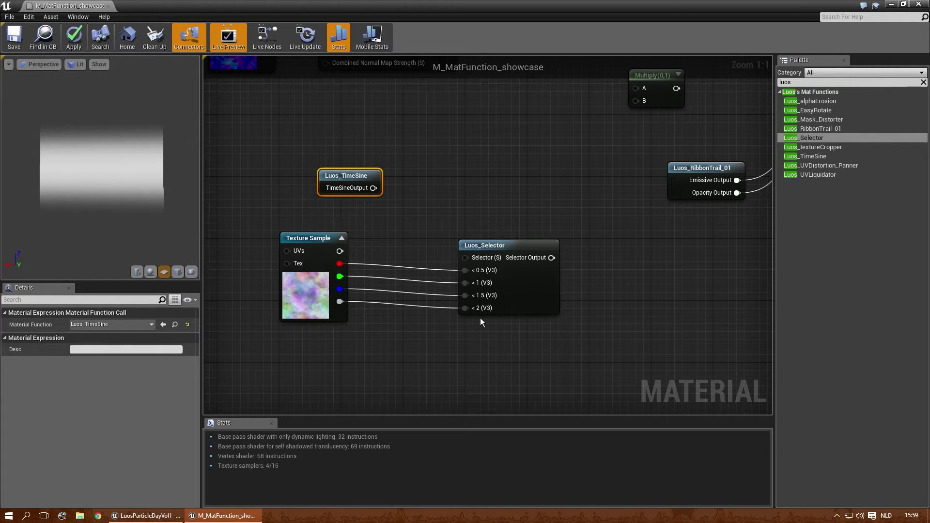
right_click_drag(373, 188, 366, 211)
right_click_drag(475, 224, 468, 229)
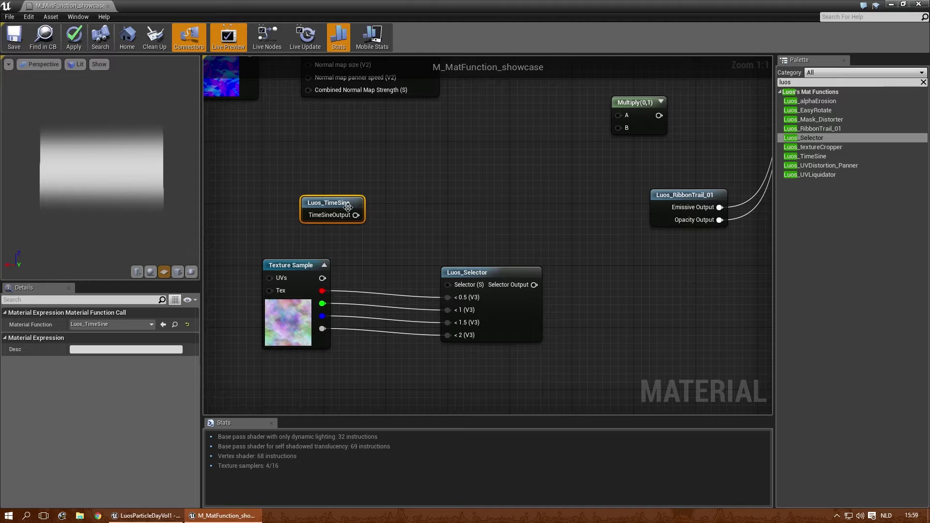
left_click_drag(345, 197, 364, 223)
left_click(353, 203)
left_click_drag(398, 217, 447, 285)
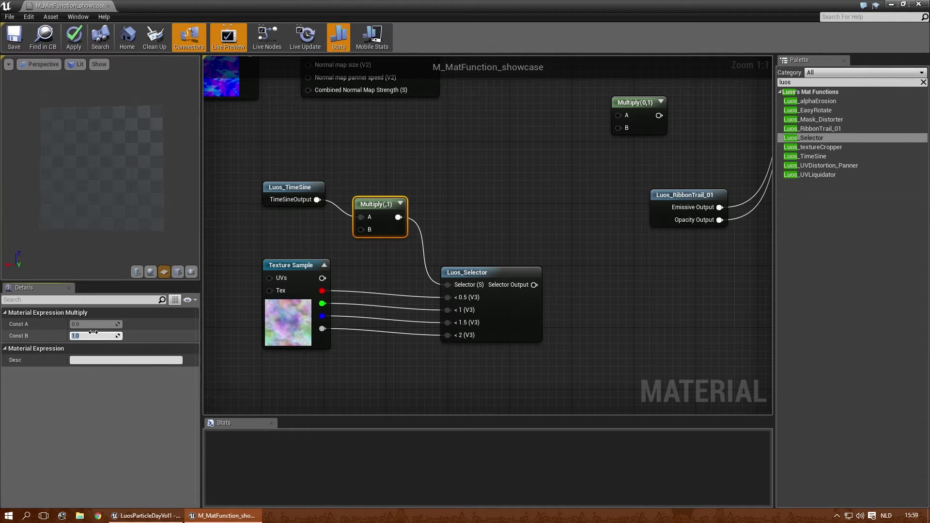
right_click_drag(563, 192, 464, 253)
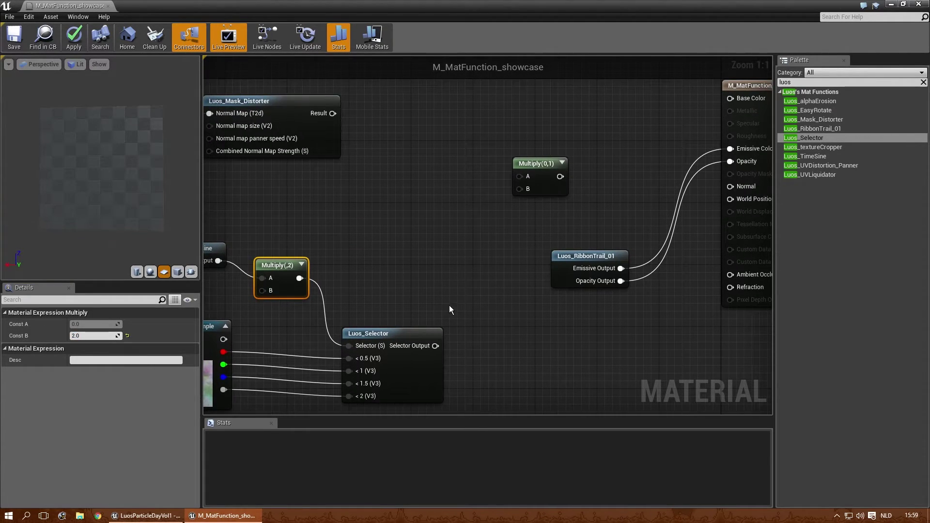
Connect Luos_Selector's output to the material's Emissive Color, disconnect Opacity, and view the cloud blending in the preview.
left_click_drag(438, 344, 730, 148)
left_click(729, 161, "alt")
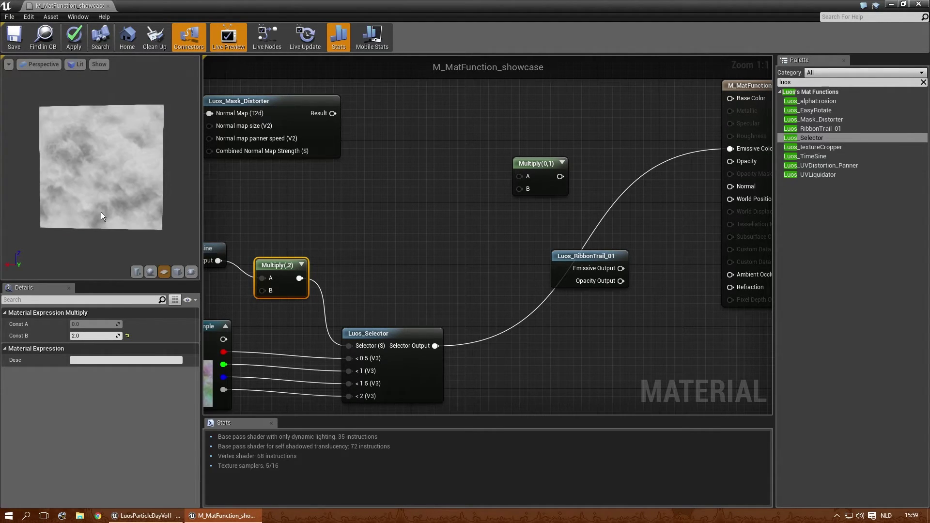
right_click_drag(358, 202, 434, 170)
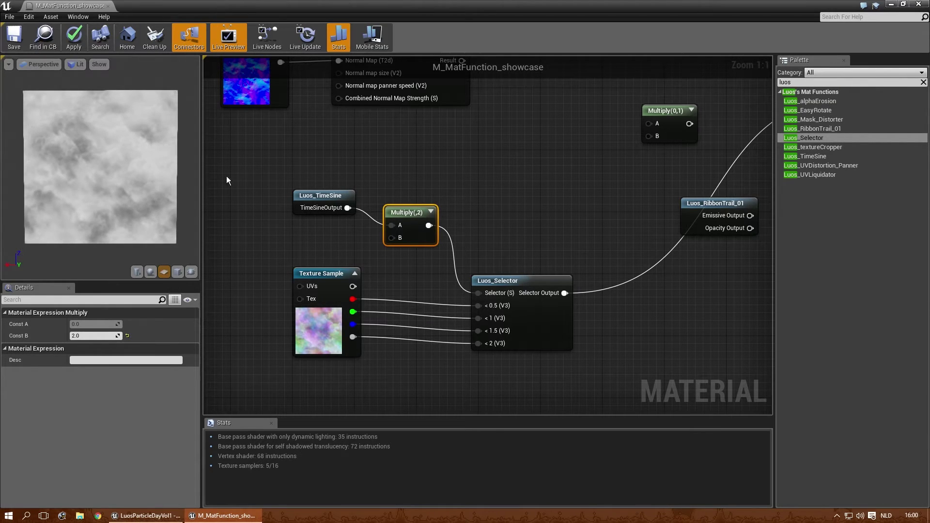
left_click_drag(101, 194, 103, 193)
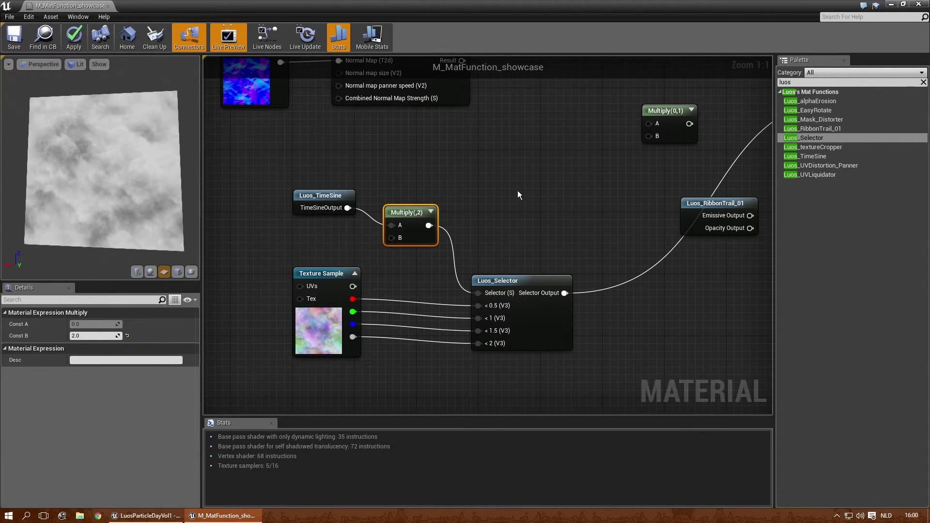
right_click_drag(517, 190, 533, 185)
scroll(532, 185, "down", 1)
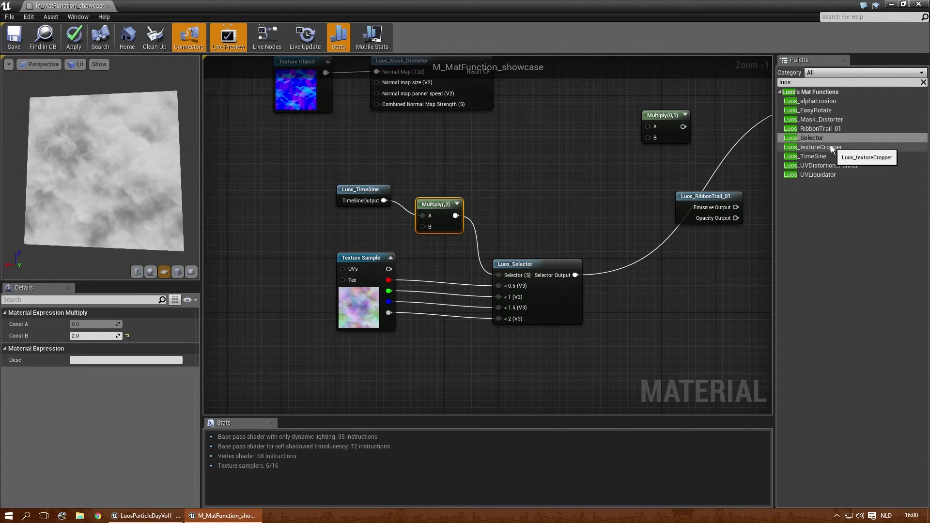
left_click_drag(814, 146, 450, 369)
right_click_drag(454, 350, 468, 239)
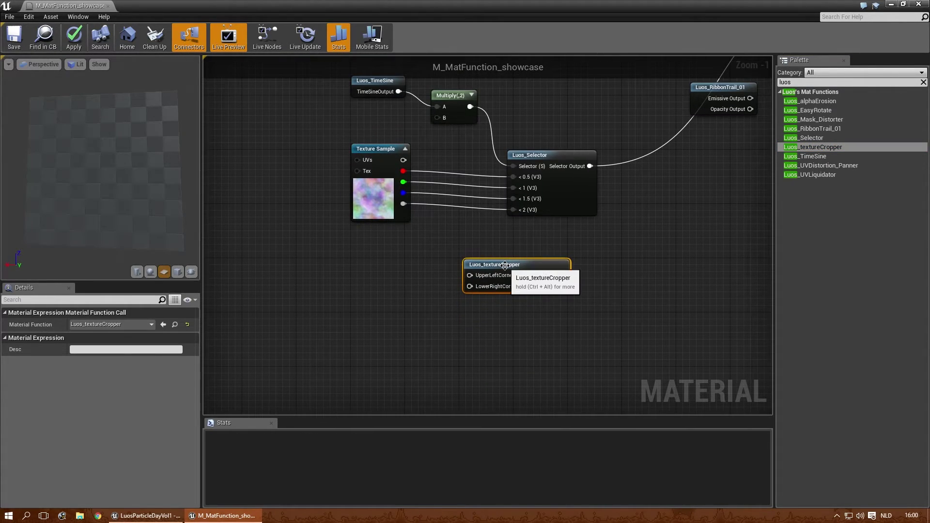
left_click_drag(498, 262, 459, 269)
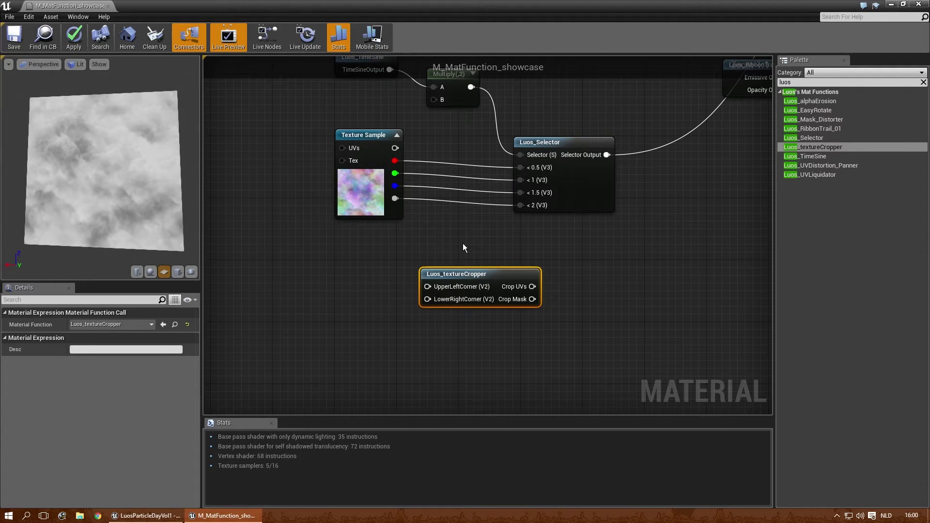
scroll(466, 263, "up", 1)
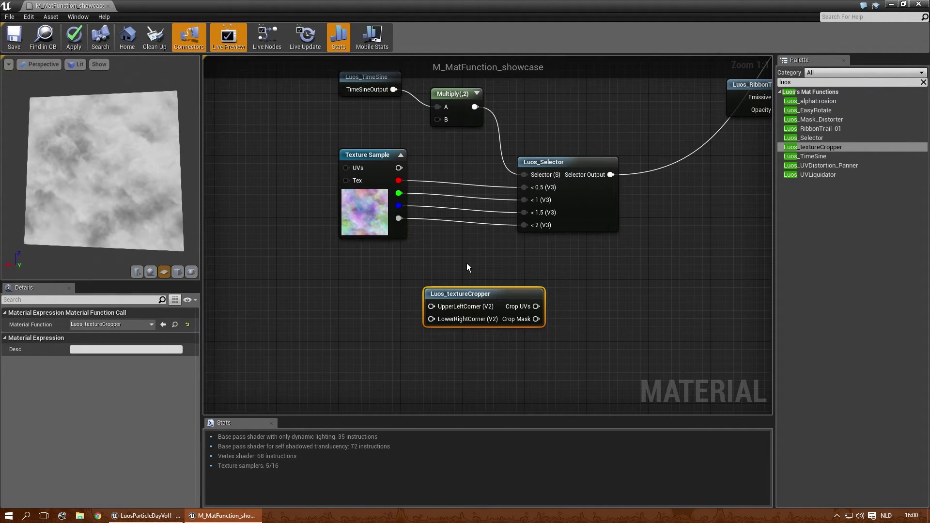
scroll(466, 263, "down", 1)
scroll(467, 263, "up", 1)
left_click_drag(494, 291, 464, 291)
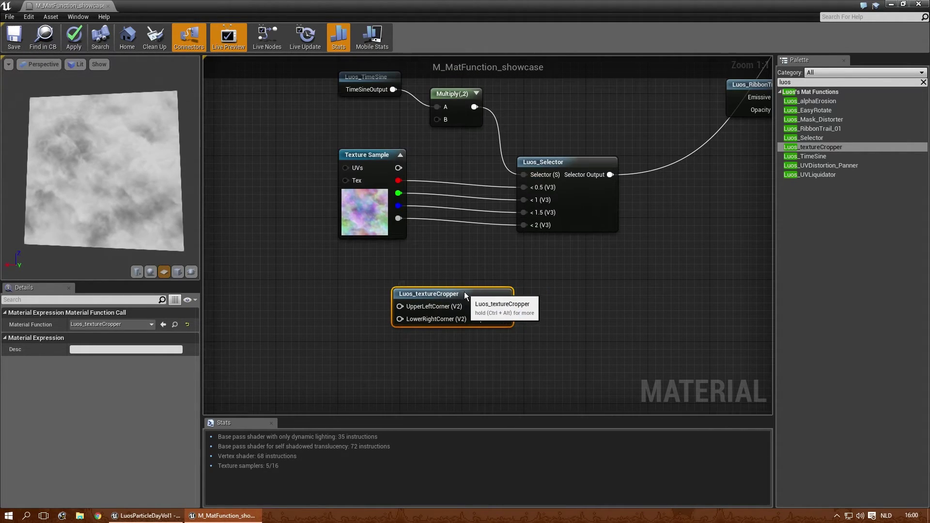
right_click_drag(467, 292, 486, 324)
key("Delete")
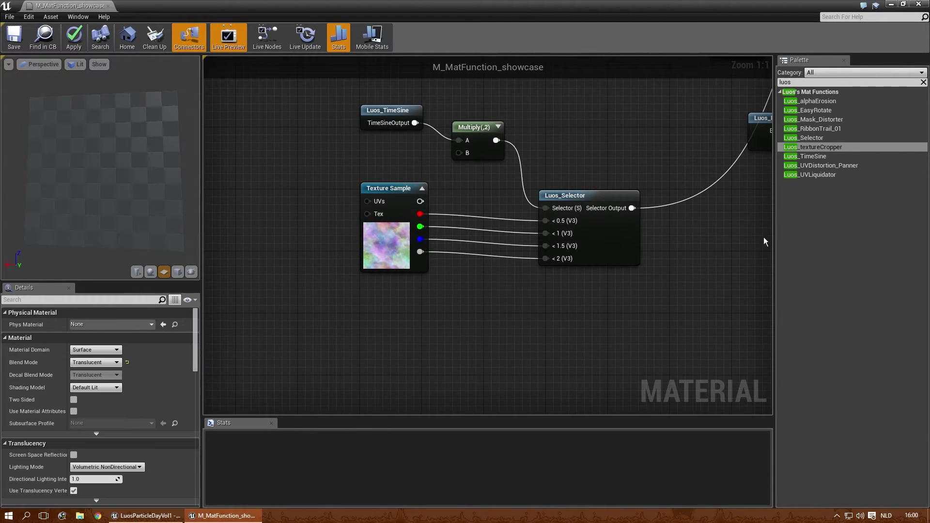
Add a Luos_UVDistortion_Panner node and place it directly above Luos_Mask_Distorter.
right_click_drag(650, 296, 584, 300)
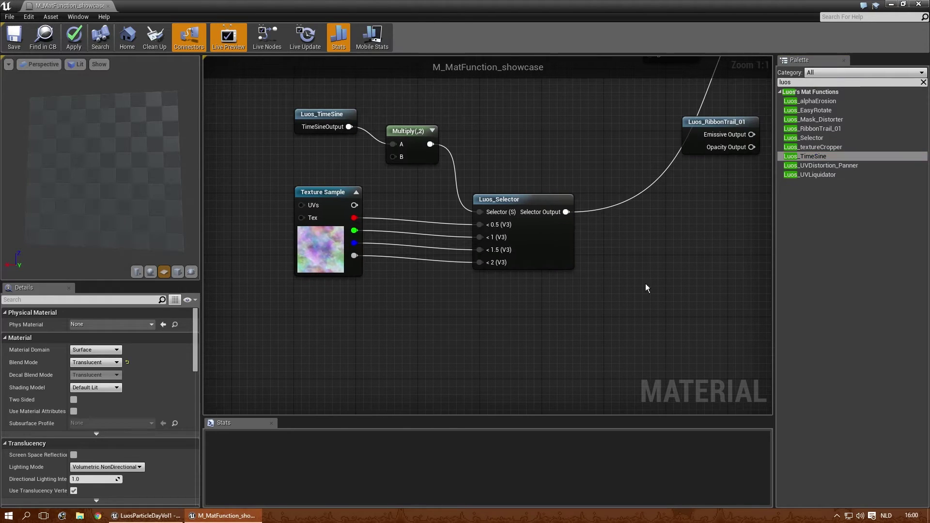
left_click_drag(823, 165, 372, 332)
right_click_drag(415, 296, 495, 361)
scroll(475, 270, "down", 3)
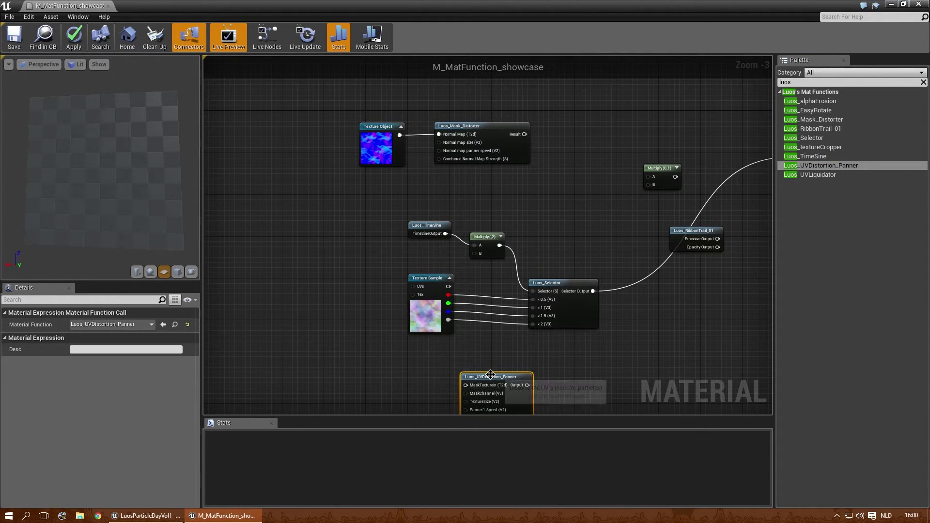
left_click_drag(490, 374, 476, 94)
scroll(469, 211, "up", 3)
right_click_drag(503, 161, 540, 204)
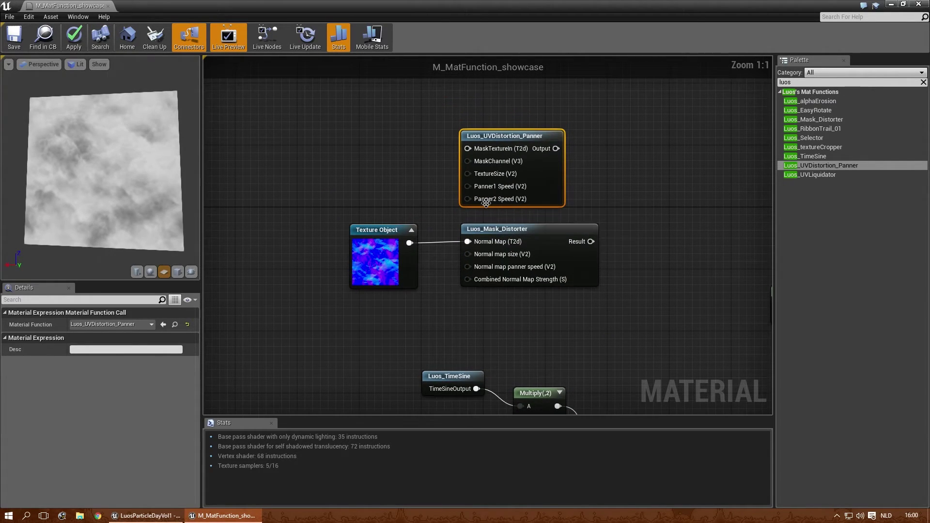
right_click_drag(431, 214, 466, 267)
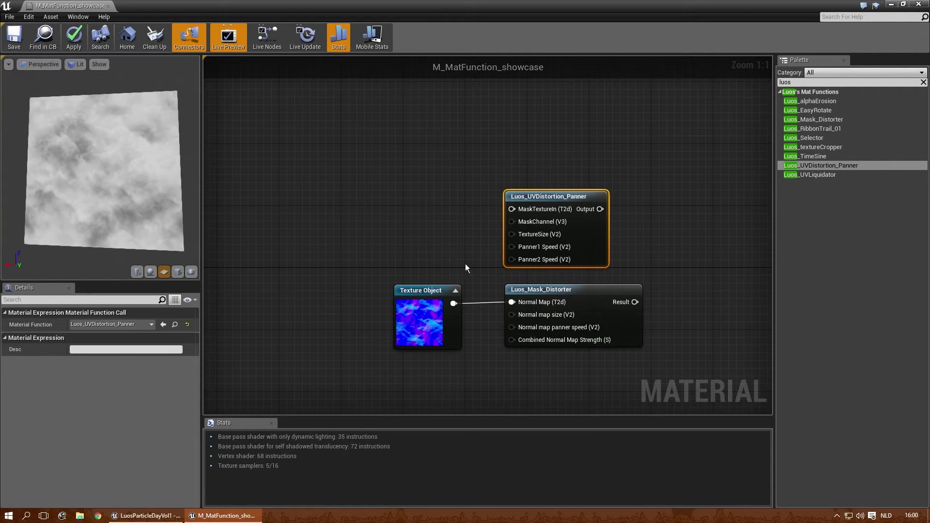
Move the normal map Texture Object beside Luos_UVDistortion_Panner and disconnect it from Luos_Mask_Distorter.
left_click(424, 292)
left_click_drag(424, 292, 395, 207)
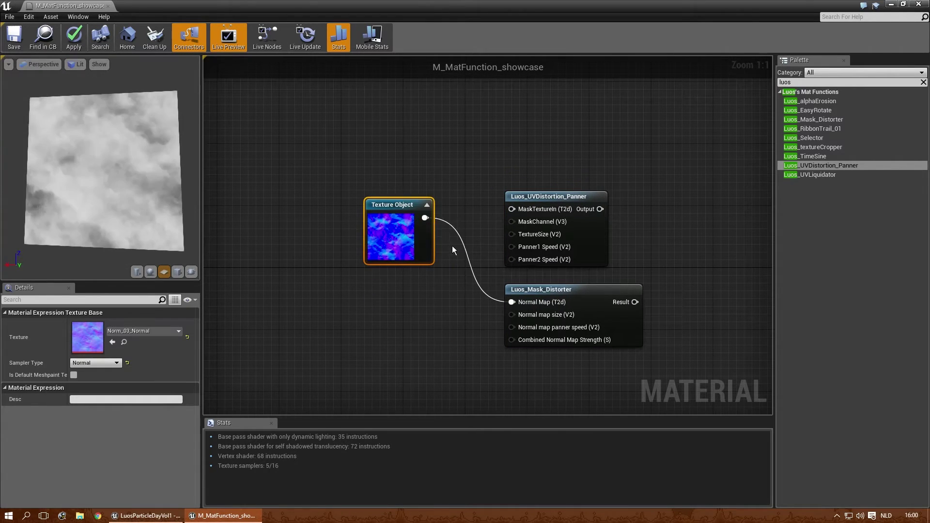
left_click(508, 303, "alt")
right_click_drag(652, 231, 529, 229)
right_click_drag(465, 284, 457, 259)
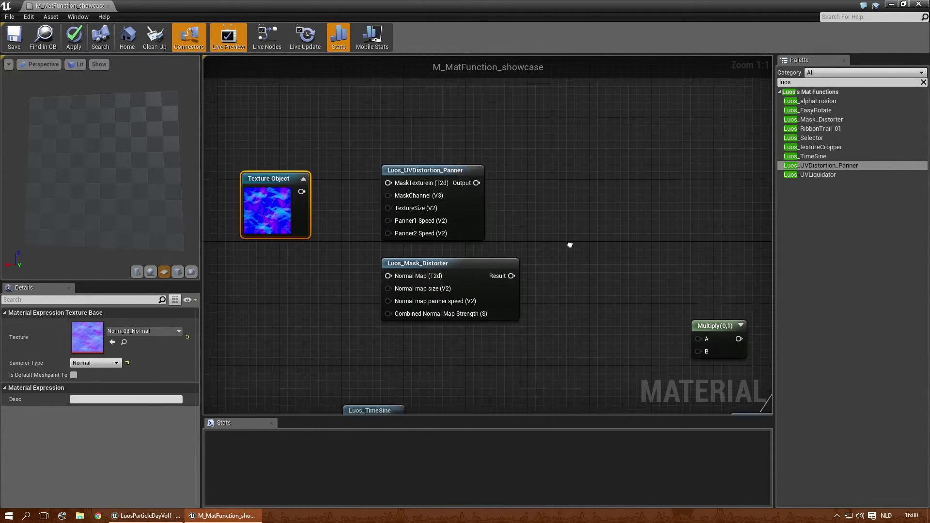
Copy the clouds Texture Sample and place the duplicate on the output side of Luos_UVDistortion_Panner.
scroll(490, 269, "down", 2)
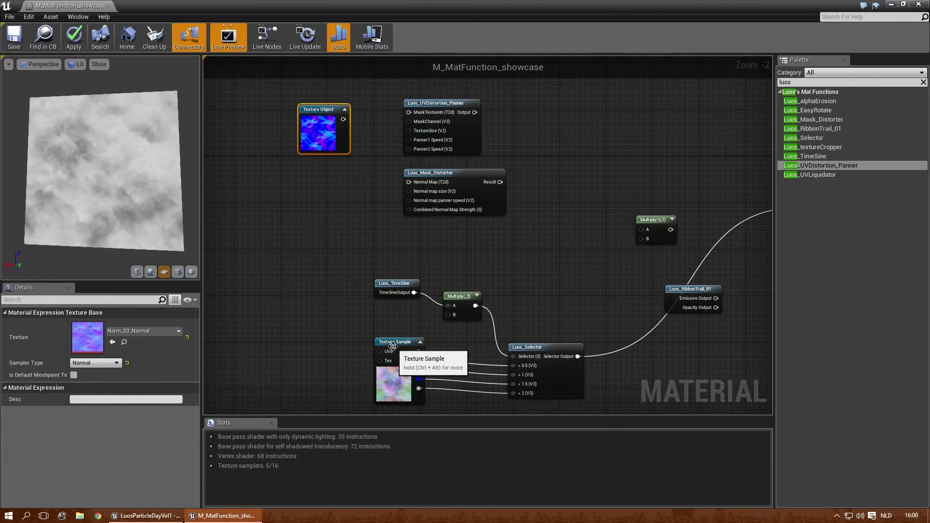
left_click(395, 342)
key("ctrl+c")
key("ctrl+v")
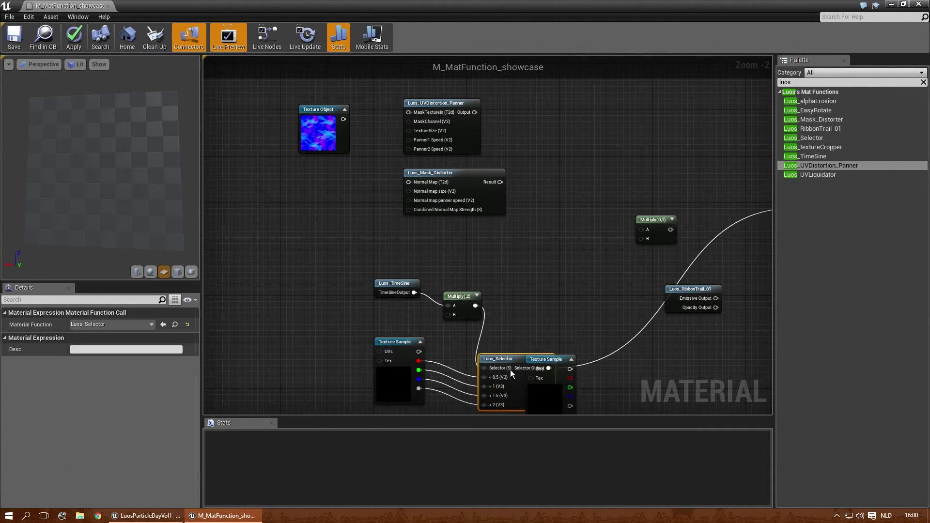
left_click_drag(551, 363, 549, 116)
right_click_drag(519, 246, 499, 181)
Delete Luos_Selector together with the Luos_TimeSine, Multiply and original Texture Sample nodes feeding it.
left_click_drag(318, 195, 505, 314)
key("Delete")
right_click_drag(573, 140, 602, 213)
scroll(603, 216, "up", 2)
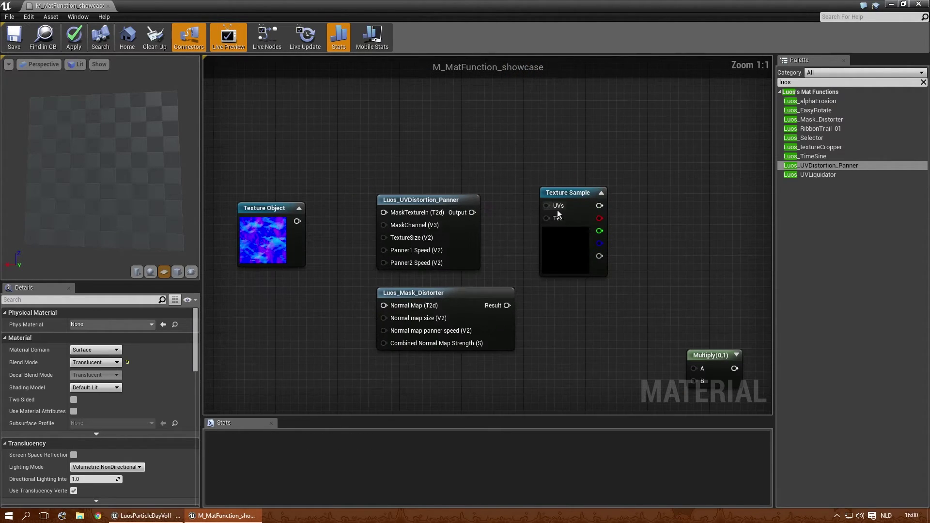
Connect Luos_UVDistortion_Panner's output to the Texture Sample's UVs and set the Texture Object's texture to T_LParticle_Clouds_Masks_01.
left_click_drag(525, 220, 548, 207)
left_click_drag(276, 207, 292, 184)
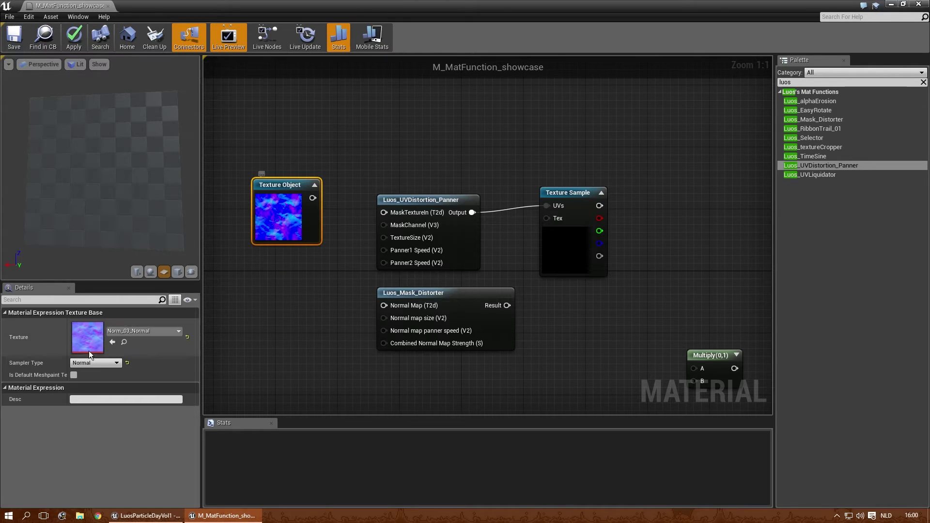
left_click(124, 331)
type("cllo")
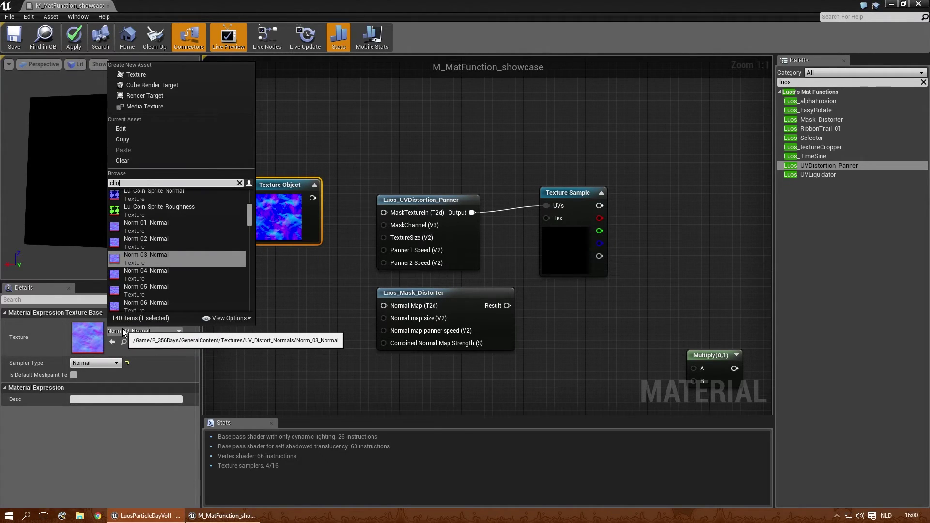
type("ud")
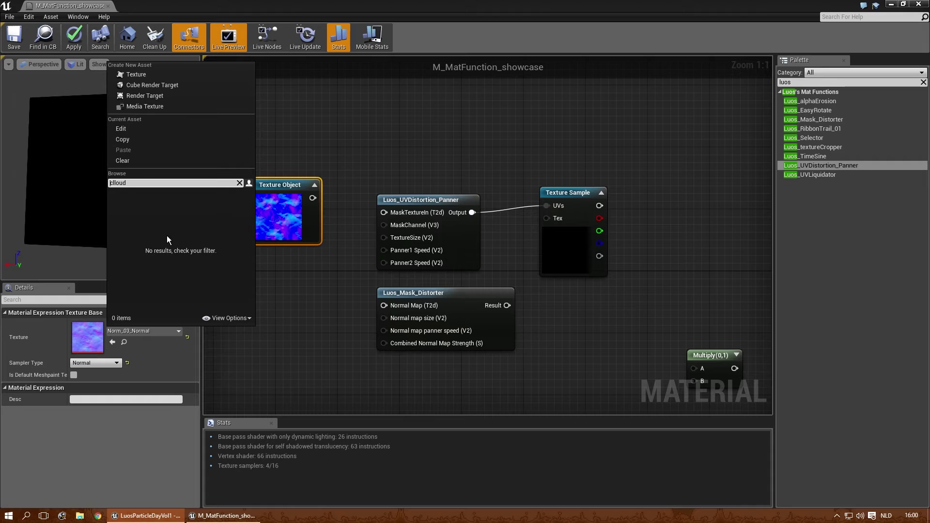
key("Delete")
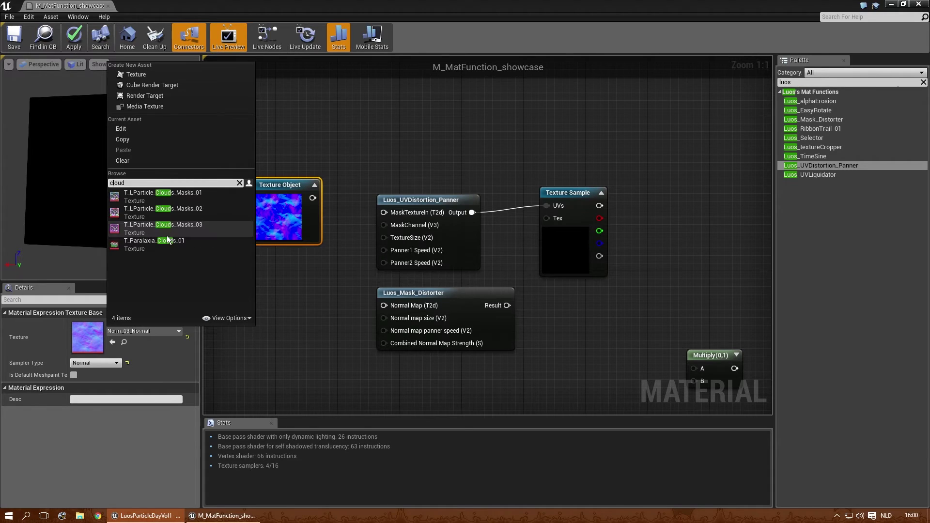
left_click(186, 199)
Connect the Texture Object to Luos_UVDistortion_Panner's MaskTextureIn and start previewing the Texture Sample node.
left_click_drag(370, 213, 384, 212)
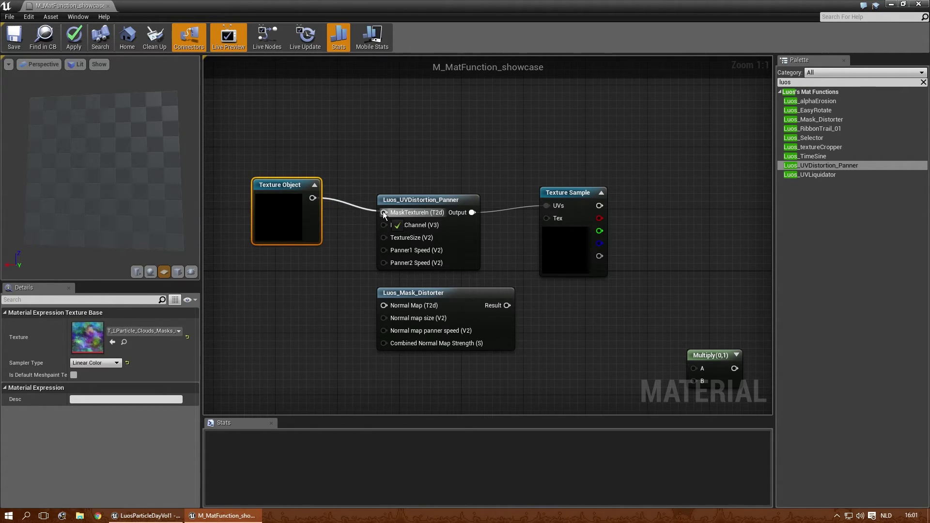
right_click_drag(357, 178, 309, 152)
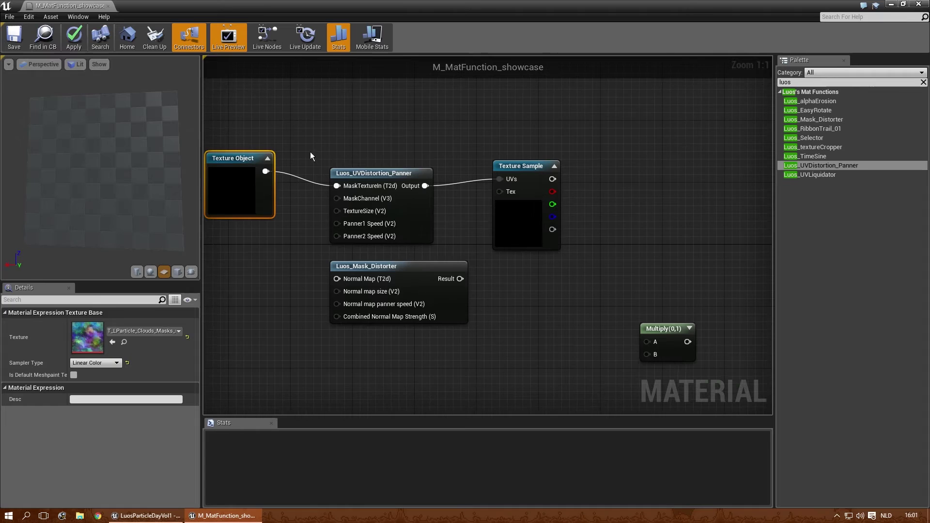
left_click(522, 167)
right_click(532, 166)
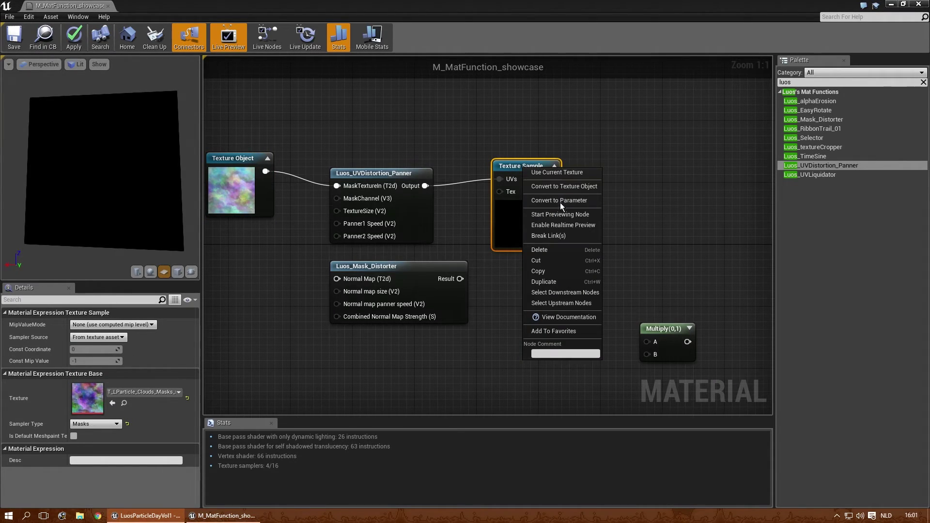
left_click(565, 216)
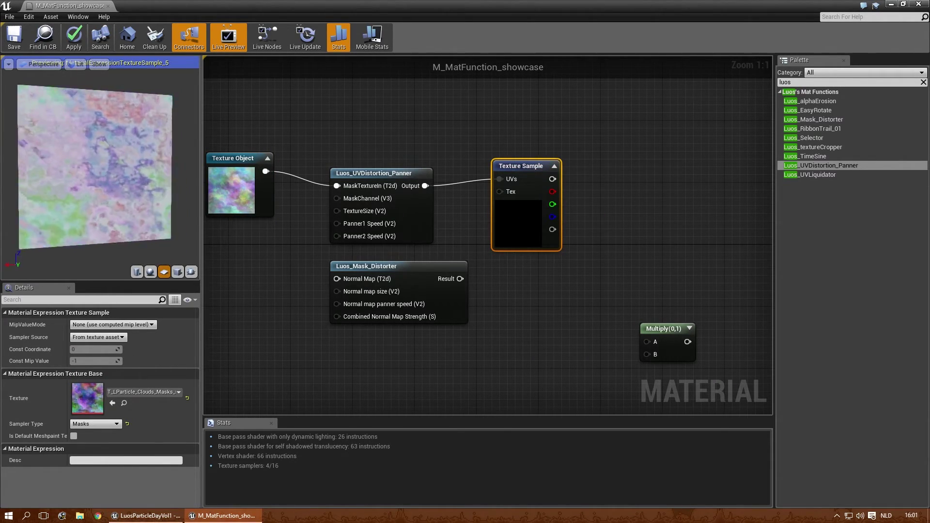
right_click_drag(381, 267, 482, 260)
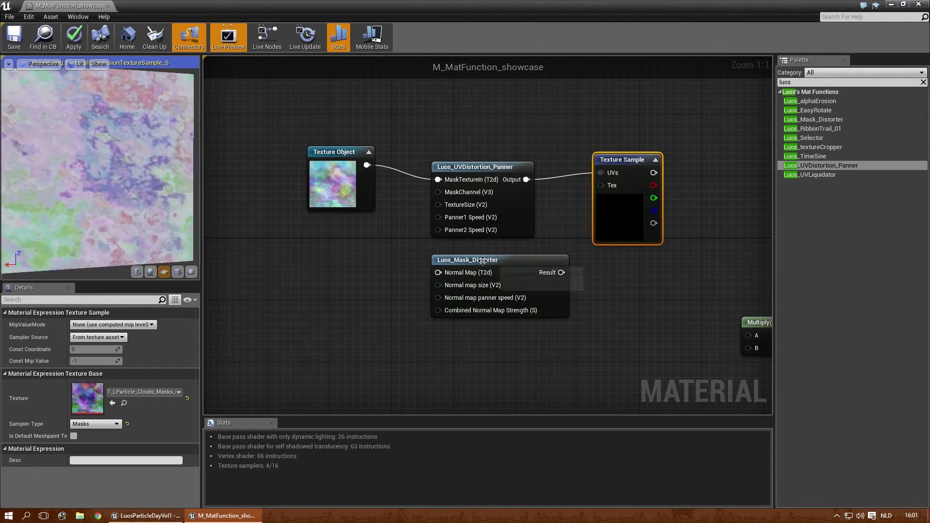
Spread out the graph: move Luos_Mask_Distorter lower, align Luos_UVDistortion_Panner with the Texture Sample, and place the Texture Object farther from the panner.
left_click_drag(483, 261, 528, 330)
left_click_drag(462, 165, 469, 157)
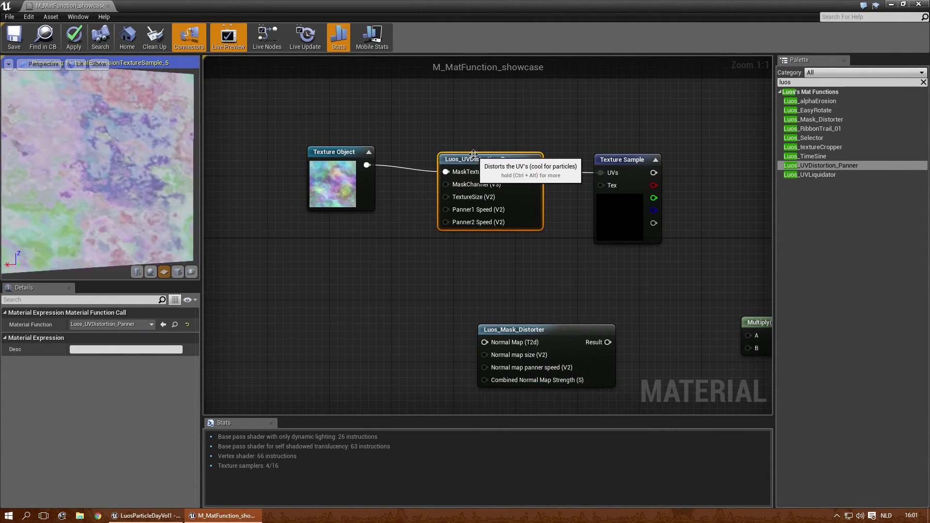
left_click_drag(335, 152, 257, 161)
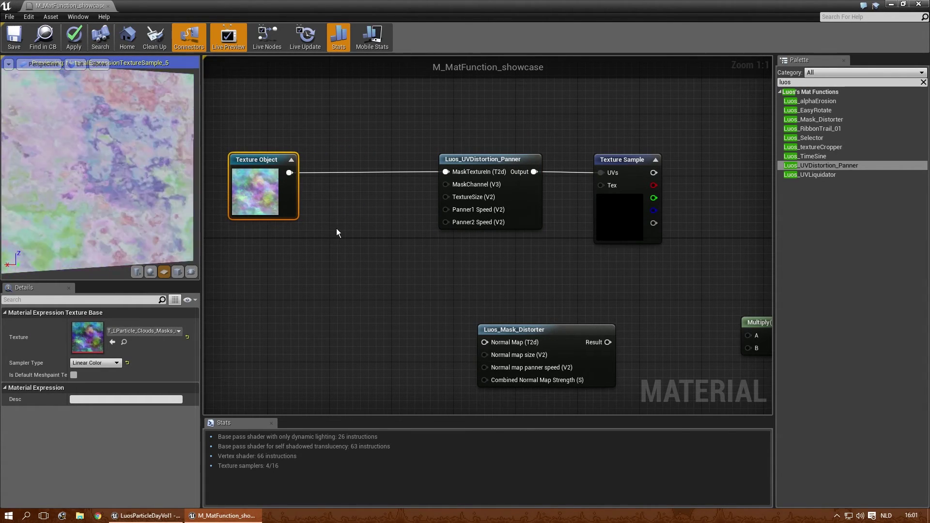
right_click_drag(340, 228, 368, 249)
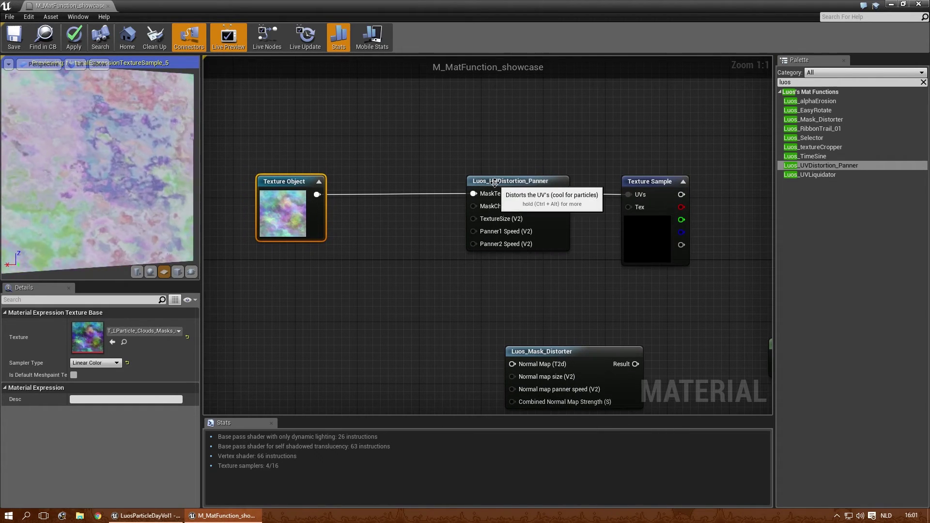
left_click(494, 183)
left_click(373, 237)
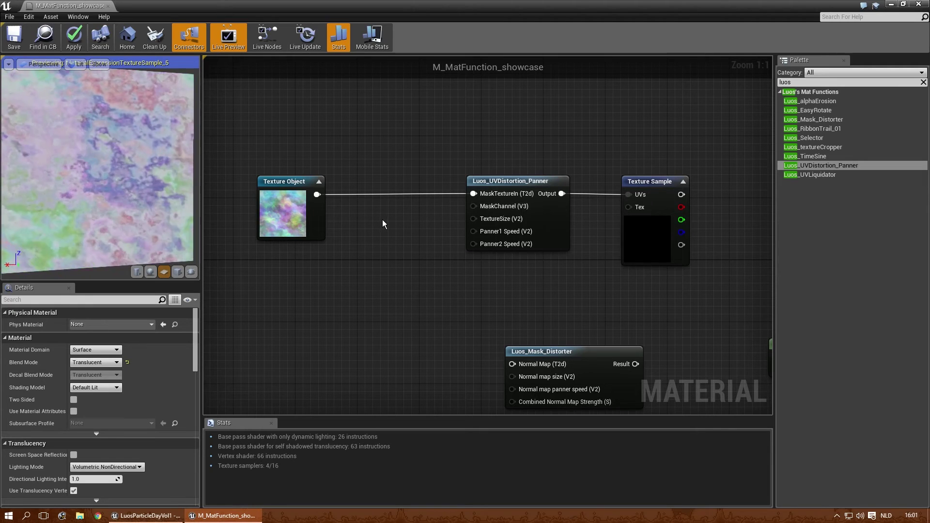
Add a Constant3Vector, connect it to Luos_UVDistortion_Panner's MaskChannel, and set its R value to 1.
left_click(350, 215)
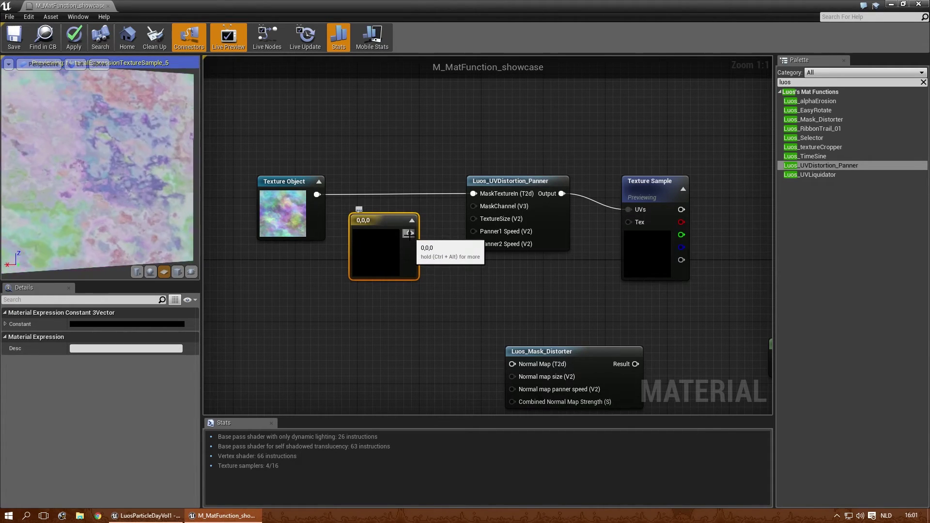
left_click_drag(409, 233, 474, 205)
left_click_drag(384, 223, 393, 216)
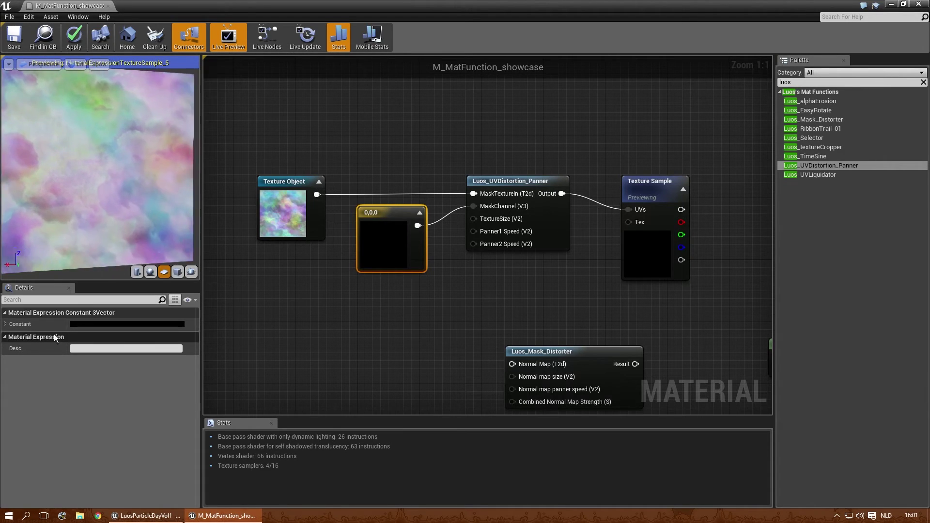
left_click(5, 324)
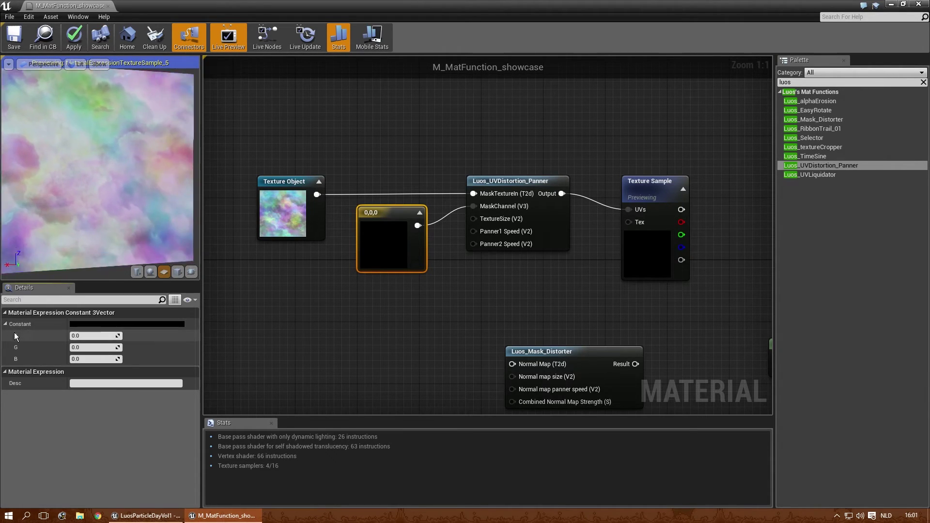
left_click(94, 335)
type("1")
key("Return")
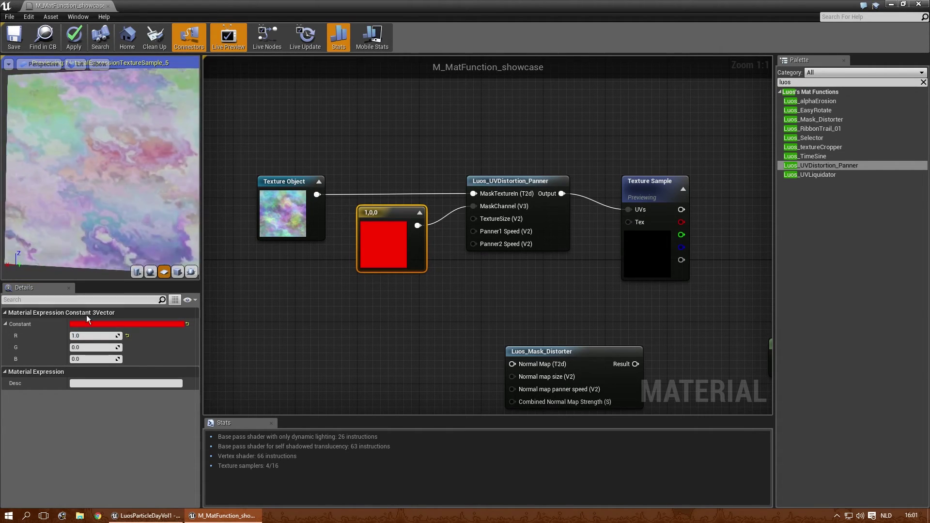
Switch the mask channel vector to green by setting R to 0 and G to 1.
left_click(88, 335)
type("0")
key("Tab")
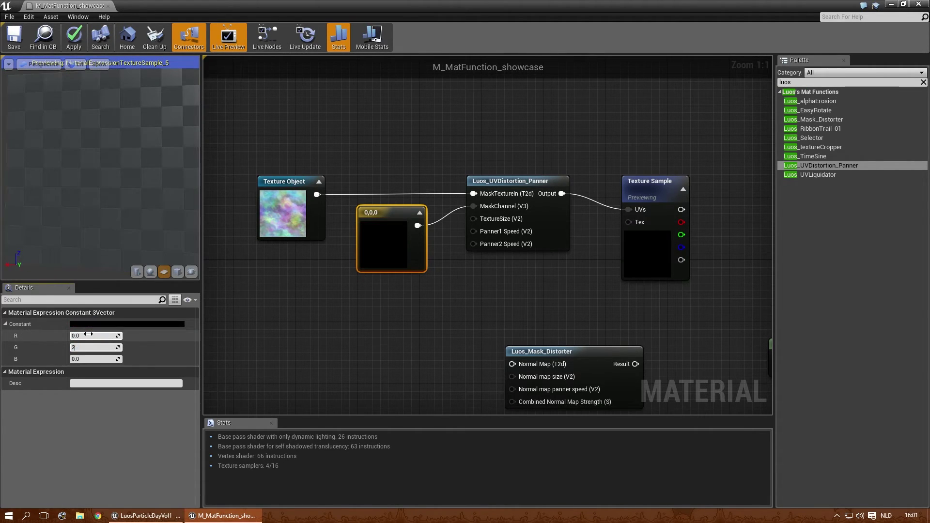
type("1")
key("Return")
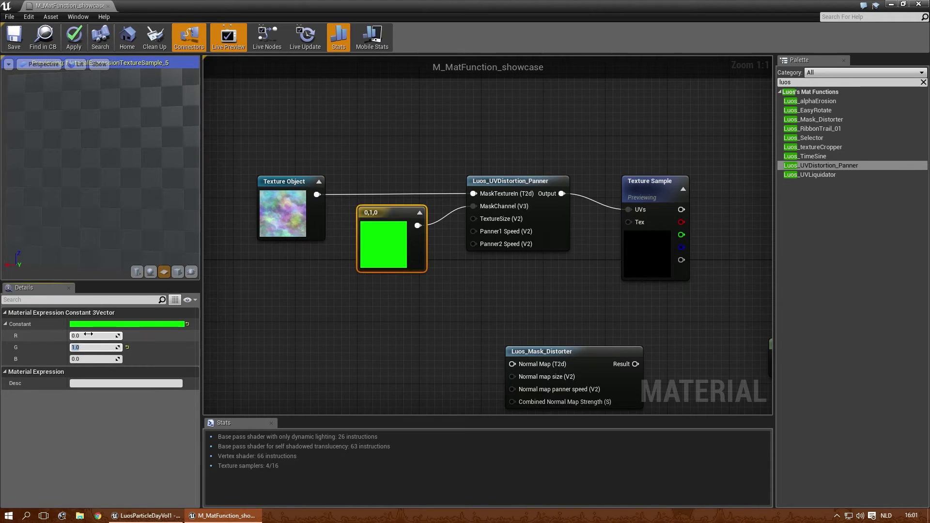
Switch the mask channel vector to blue by setting G to 0 and B to 1.
type("0")
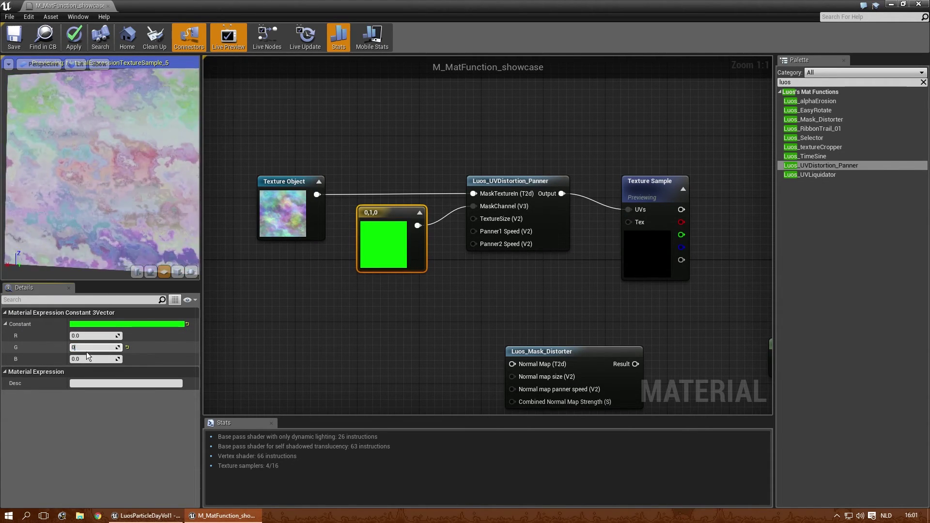
key("Tab")
type("1")
key("Return")
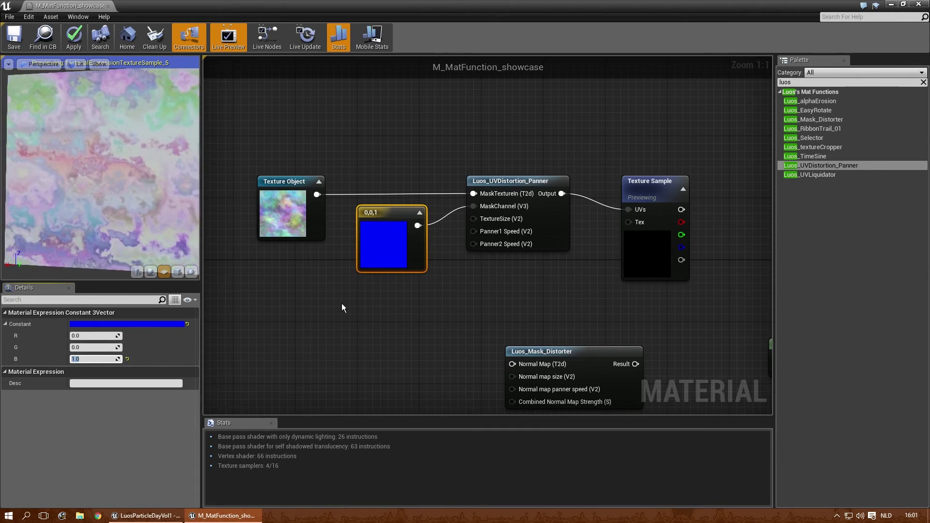
Set the mask channel vector's G value to 1 so green and blue are combined, and inspect the distortion in the preview.
left_click(90, 346)
type("1")
key("Return")
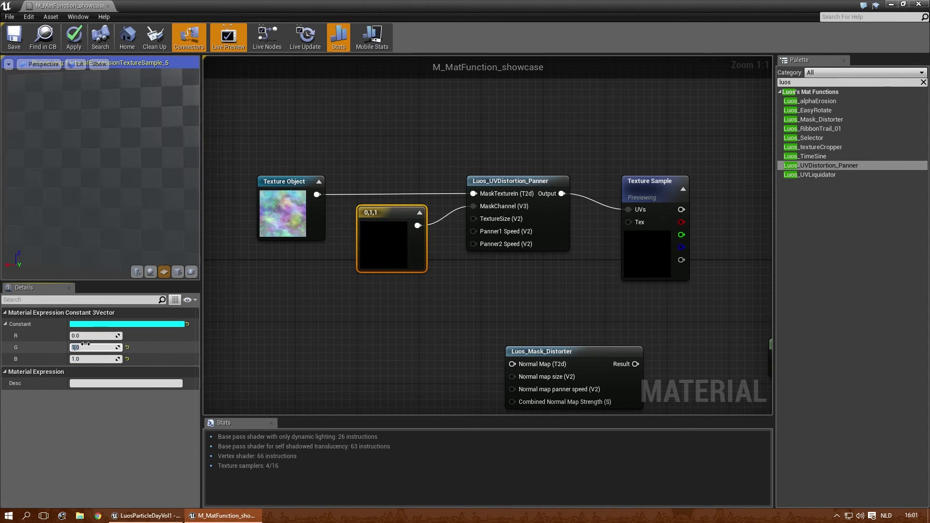
left_click_drag(95, 235, 121, 234)
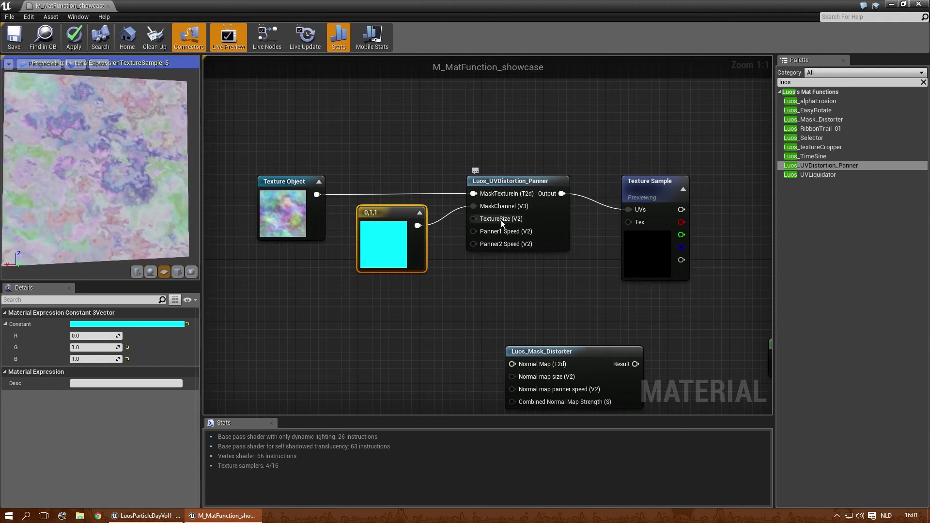
Add the Luos_UVLiquidator function to the graph and place it below the Luos_UVDistortion_Panner setup.
right_click_drag(470, 304, 461, 263)
scroll(484, 272, "down", 1)
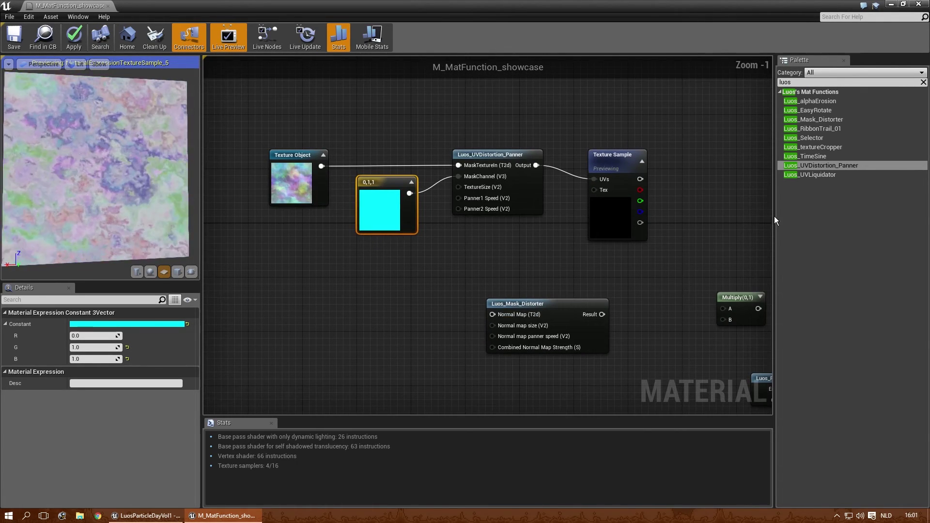
left_click_drag(817, 176, 345, 294)
right_click_drag(414, 288, 454, 266)
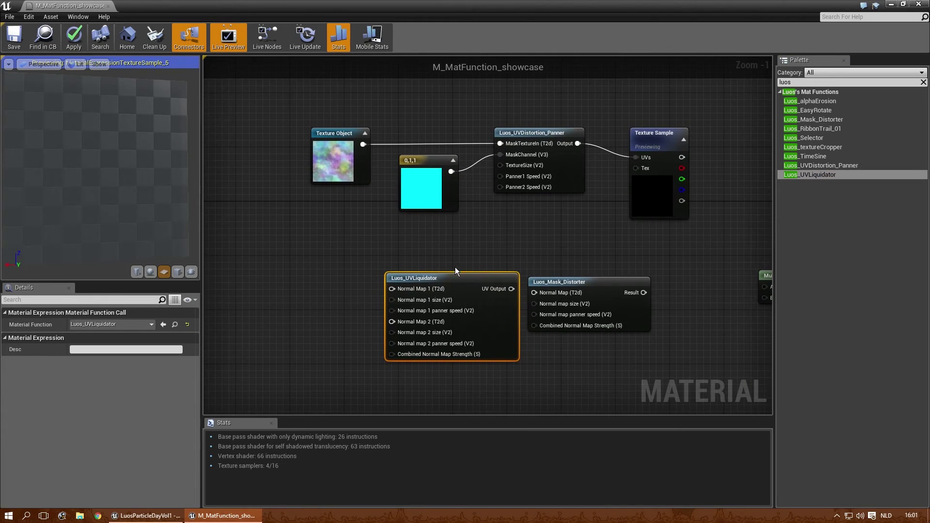
left_click_drag(426, 286, 419, 286)
Delete the Luos_Mask_Distorter node and the Constant3Vector feeding MaskChannel.
left_click_drag(589, 281, 583, 260)
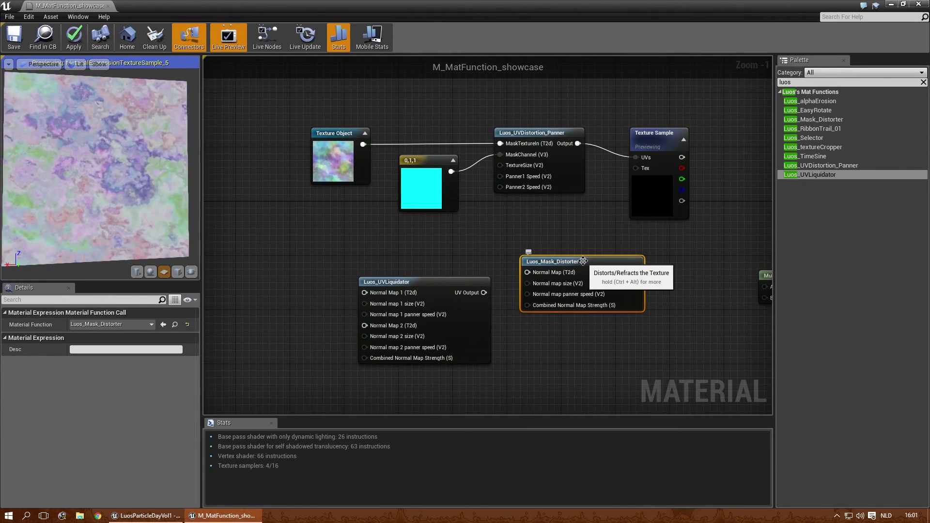
key("Delete")
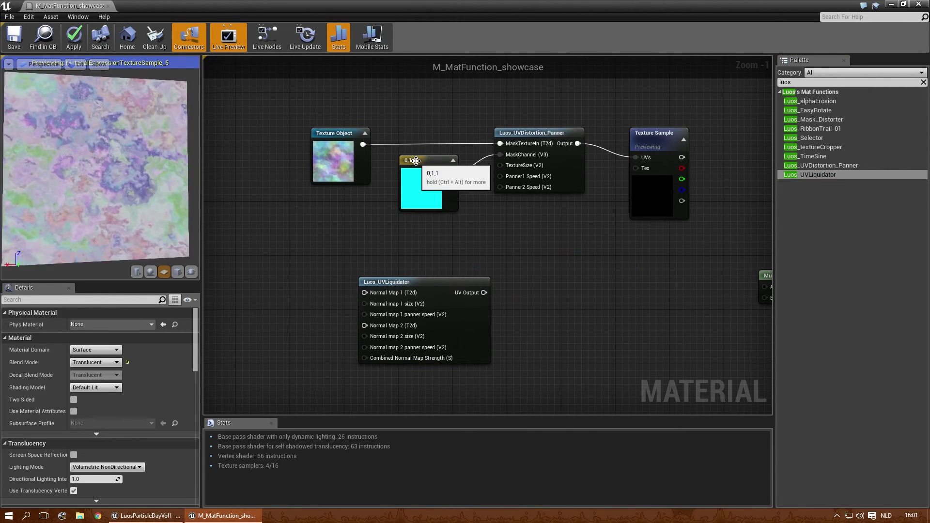
left_click(435, 172)
key("Delete")
Move the Texture Object beside Luos_UVLiquidator, disconnect it from Luos_UVDistortion_Panner, and set its texture to Norm_01_Normal.
left_click_drag(351, 159, 294, 272)
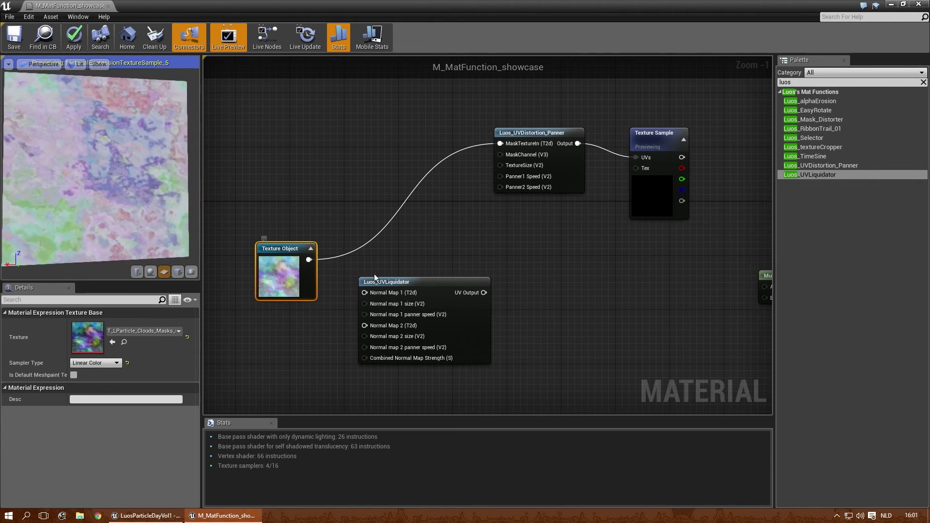
scroll(374, 274, "up", 1)
left_click_drag(245, 253, 276, 233)
left_click(344, 125, "alt")
left_click(136, 330)
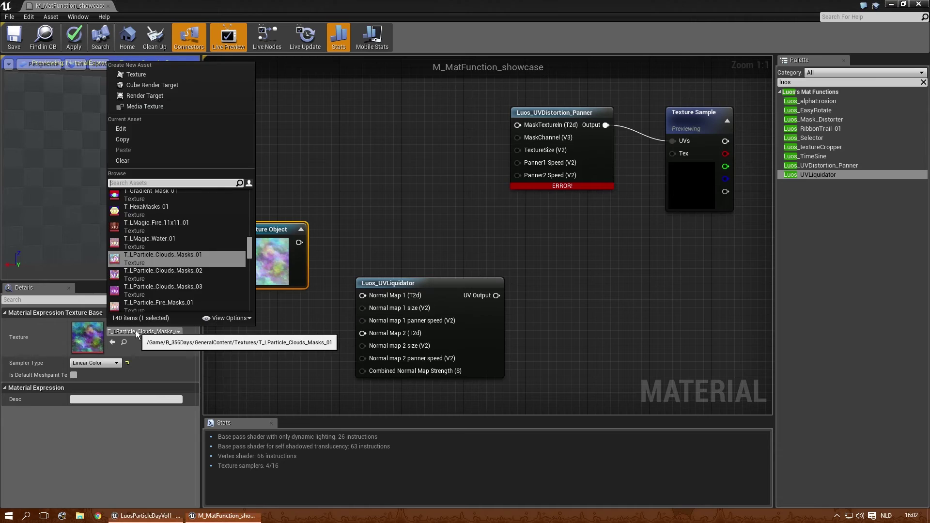
type("norm")
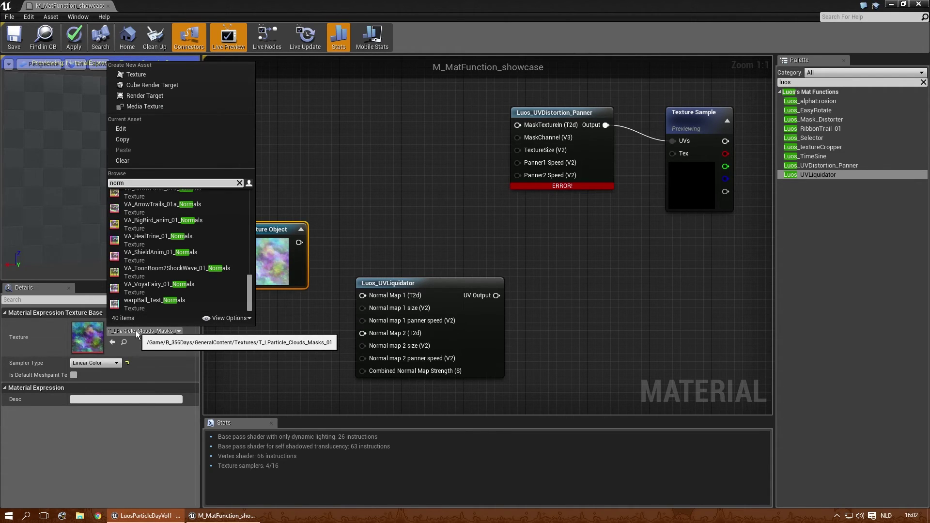
type("_")
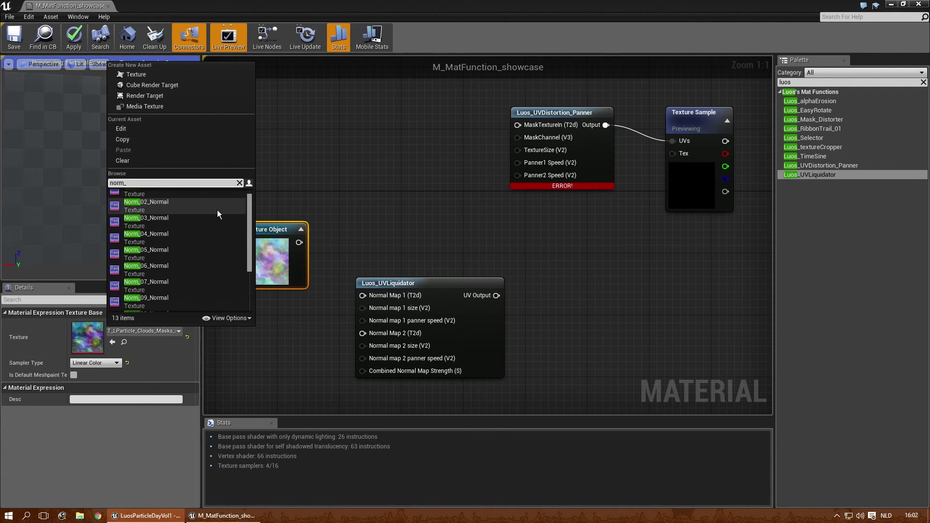
left_click(159, 197)
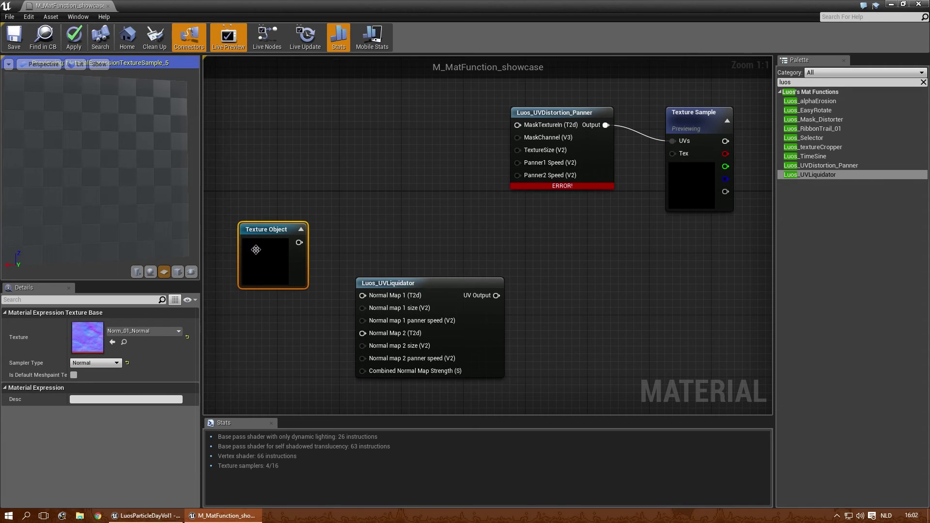
Connect the Texture Object to Luos_UVLiquidator's Normal Map 1 input and move it farther from the function.
left_click_drag(347, 288, 366, 300)
right_click_drag(295, 323, 371, 228)
left_click_drag(344, 131, 289, 147)
Duplicate the Texture Object below the original, set the copy's texture to Norm_02_Normal, and connect it to Normal Map 2.
key("ctrl+c")
key("ctrl+v")
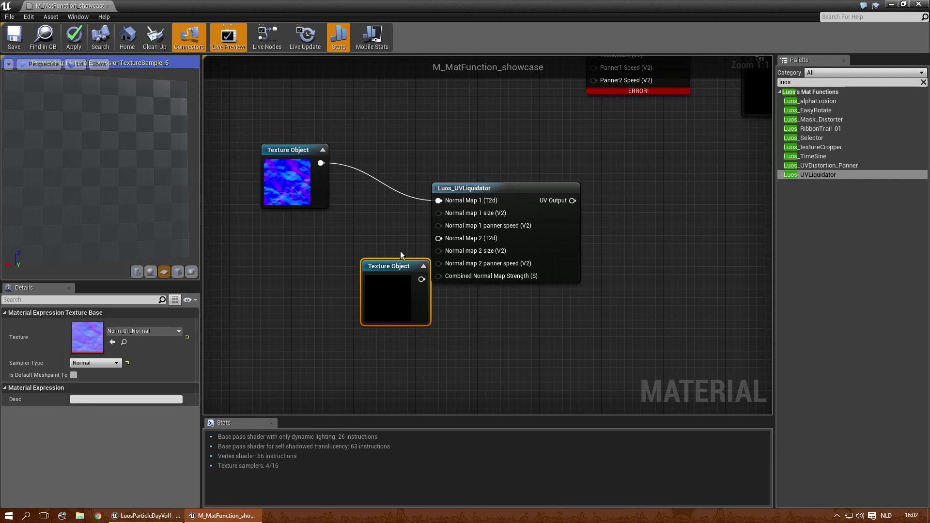
left_click_drag(381, 264, 297, 249)
left_click(122, 335)
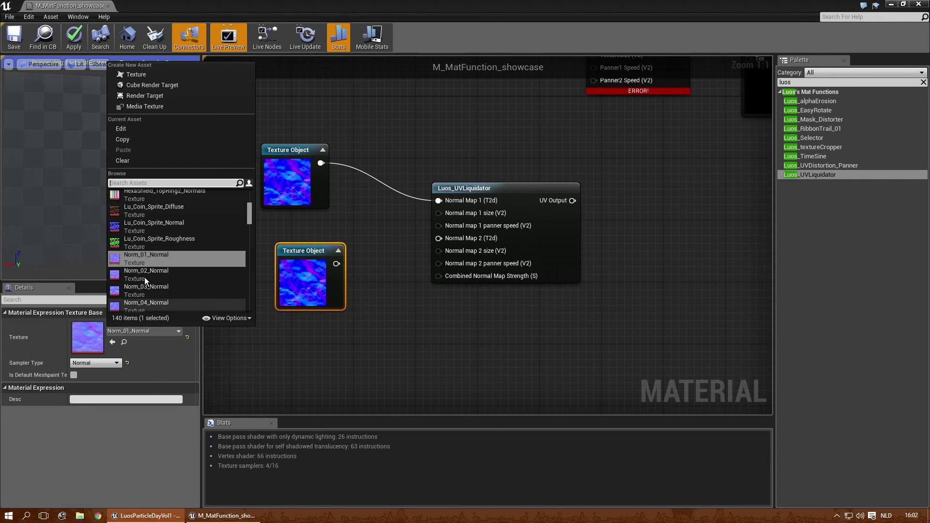
left_click(169, 270)
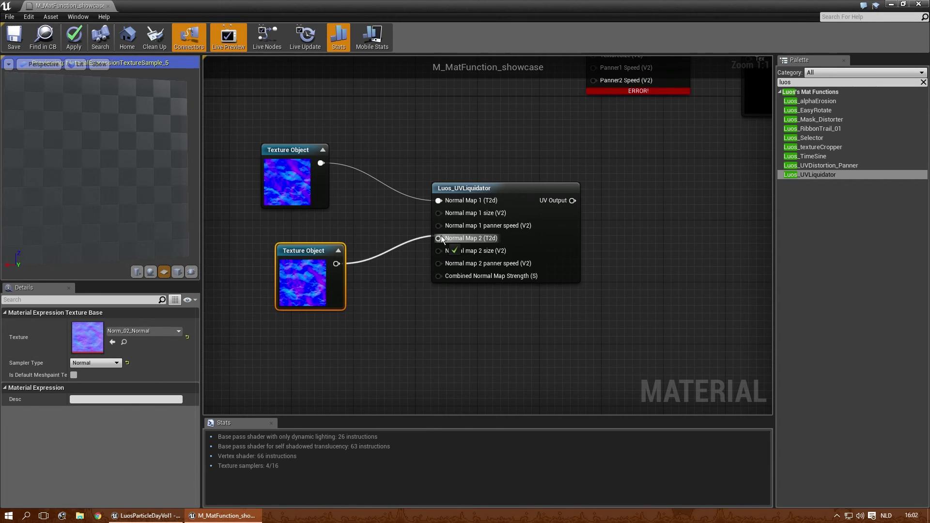
left_click_drag(441, 239, 441, 238)
Connect Luos_UVLiquidator's UV Output to the Texture Sample's UVs and delete Luos_UVDistortion_Panner.
right_click_drag(605, 116, 518, 152)
right_click_drag(575, 169, 561, 243)
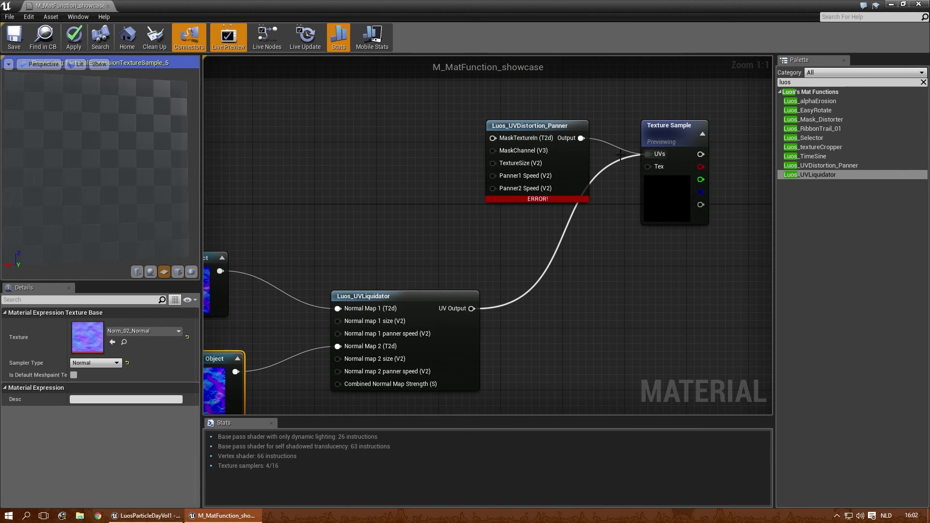
left_click(541, 128)
key("Delete")
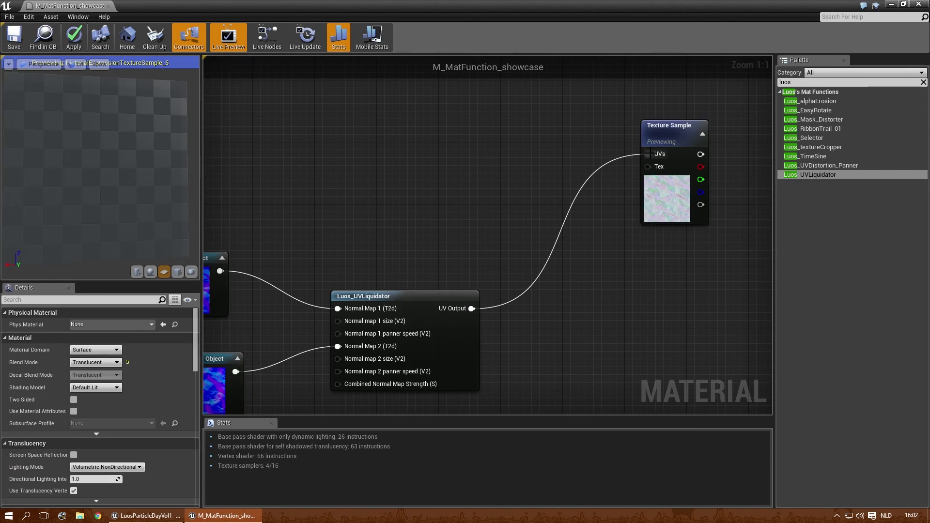
Move the Texture Sample level with Luos_UVLiquidator's output and align the second Texture Object under the first.
left_click_drag(668, 131, 591, 287)
right_click_drag(321, 232, 422, 170)
scroll(103, 187, "up", 3)
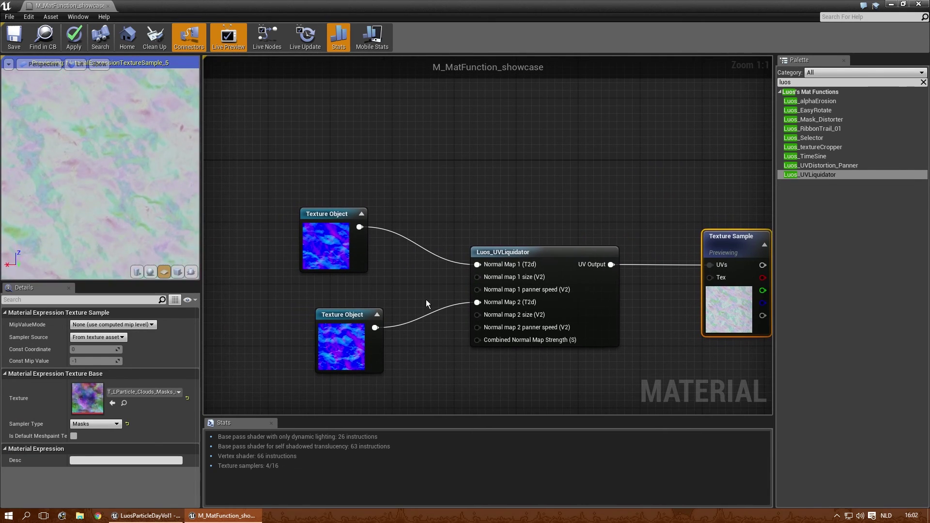
right_click_drag(403, 297, 383, 255)
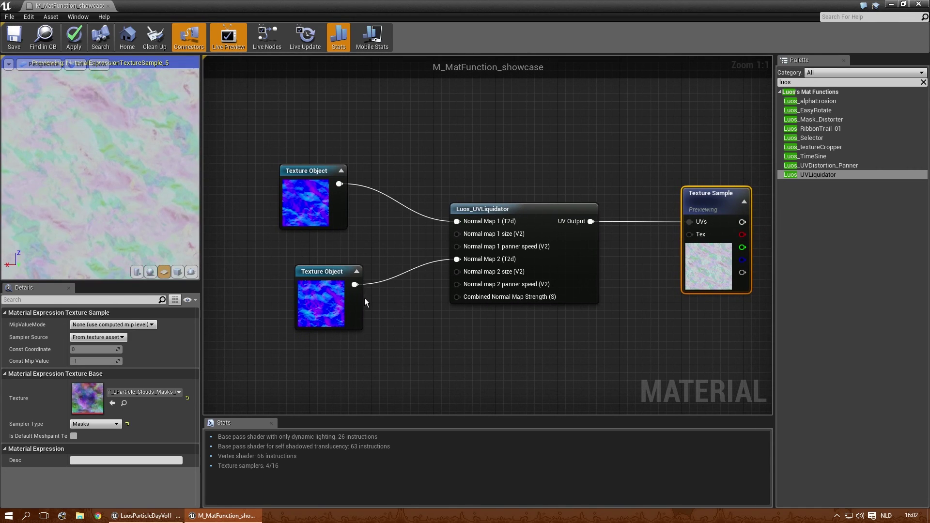
left_click_drag(330, 271, 315, 263)
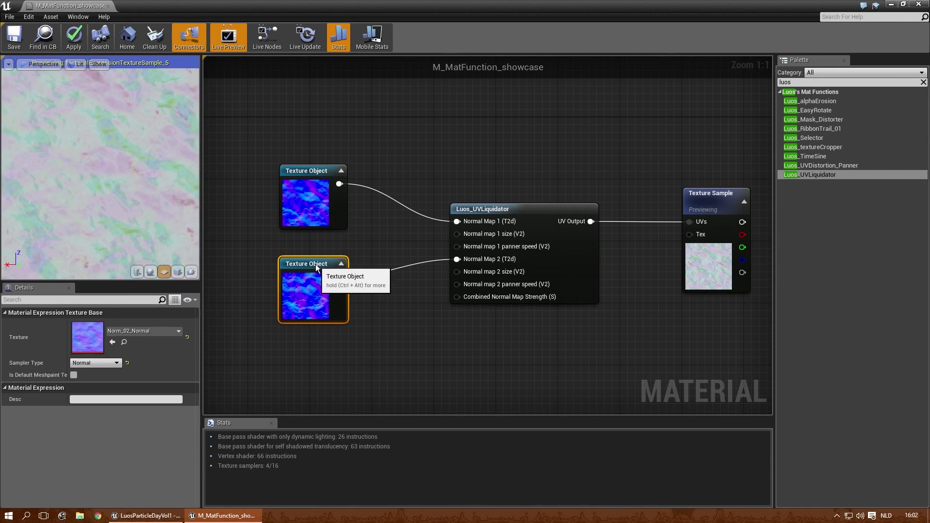
Add a Constant with value 0, connect it to Combined Normal Map Strength, and check the whole preview plane.
left_click(361, 335)
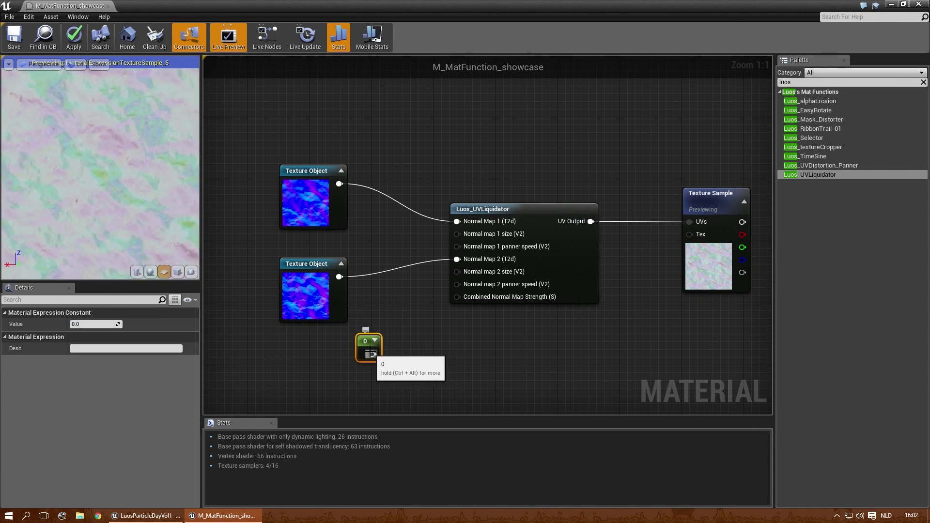
left_click_drag(371, 354, 452, 295)
left_click(362, 334)
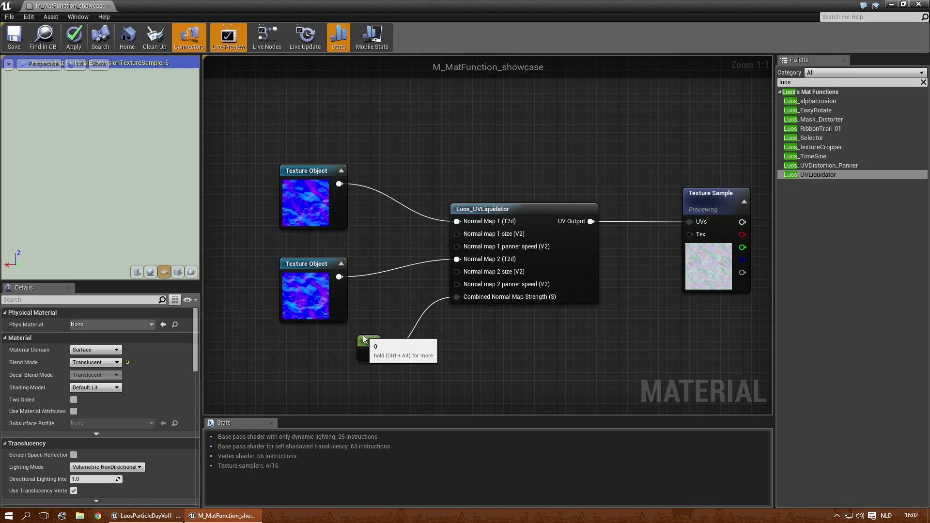
right_click_drag(105, 208, 106, 233)
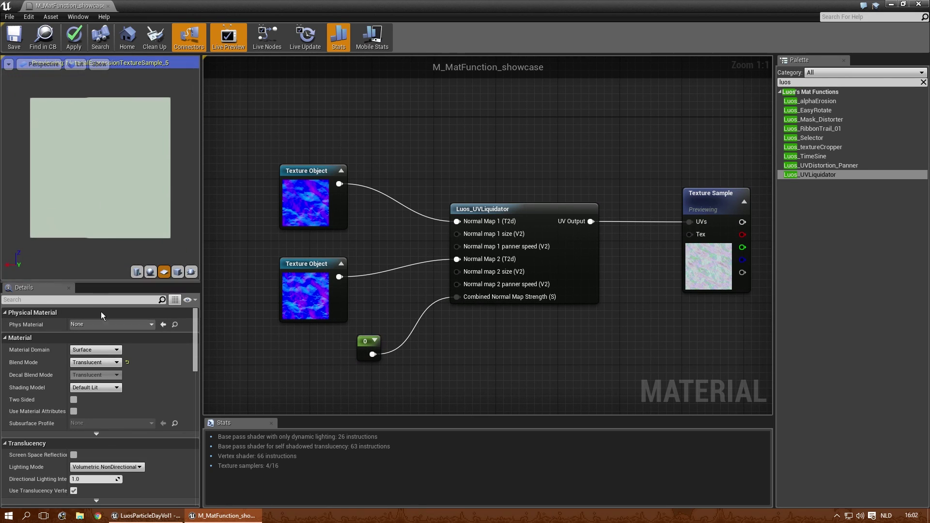
Try values of 1 and 2 in the Constant that drives Combined Normal Map Strength.
left_click(381, 336)
type("1")
key("Return")
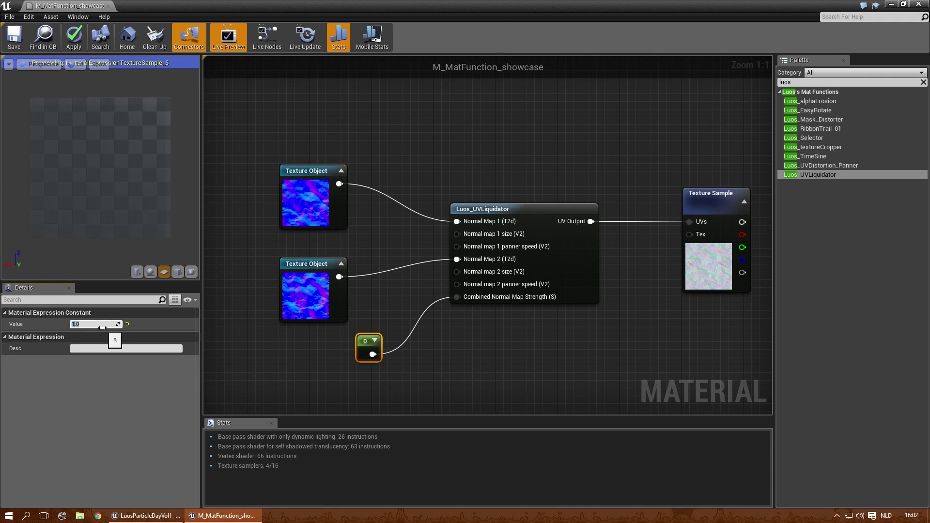
type("2")
key("Return")
Set the Combined Normal Map Strength constant to 0.125.
type("0.125")
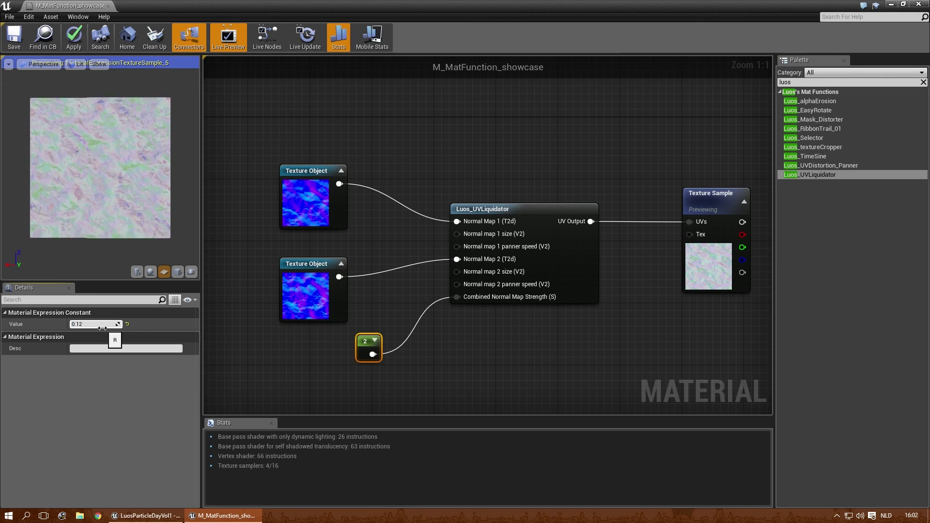
key("Return")
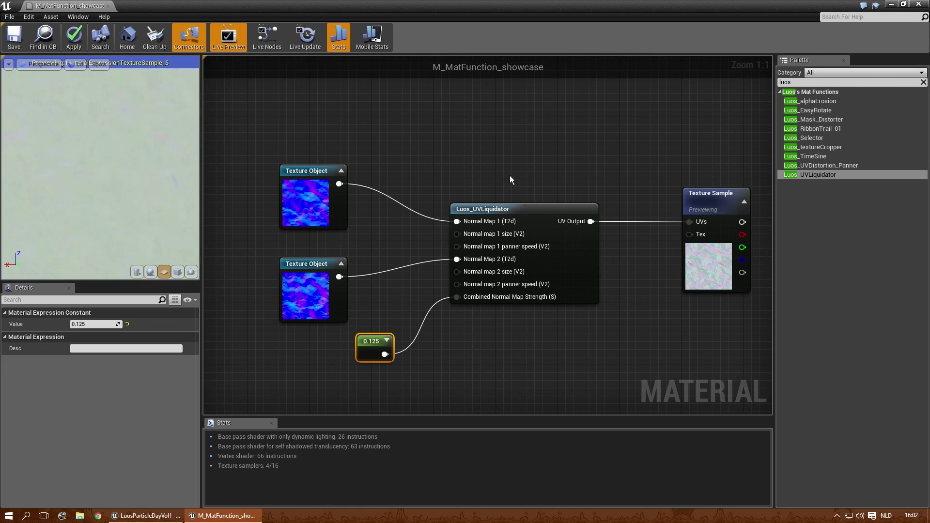
right_click_drag(509, 177, 484, 172)
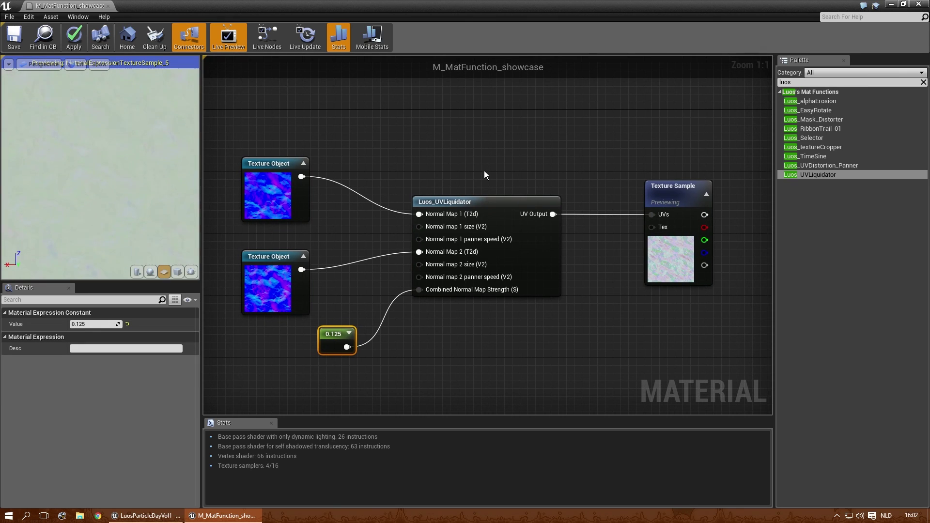